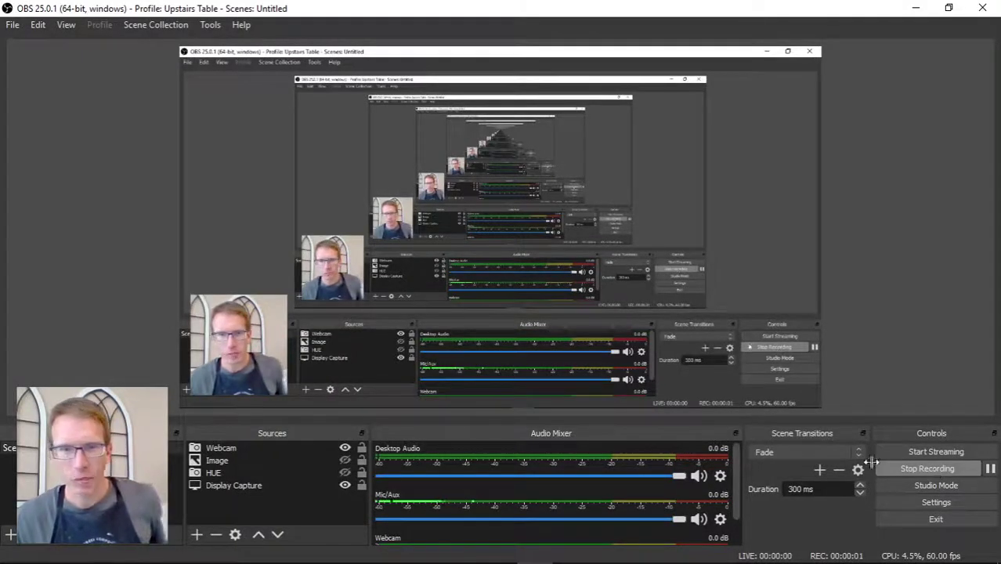
Switch to paint.net and bring up the open 20200331_140747.jpg image
{"action": "mouse_move", "coordinate": [499, 558]}
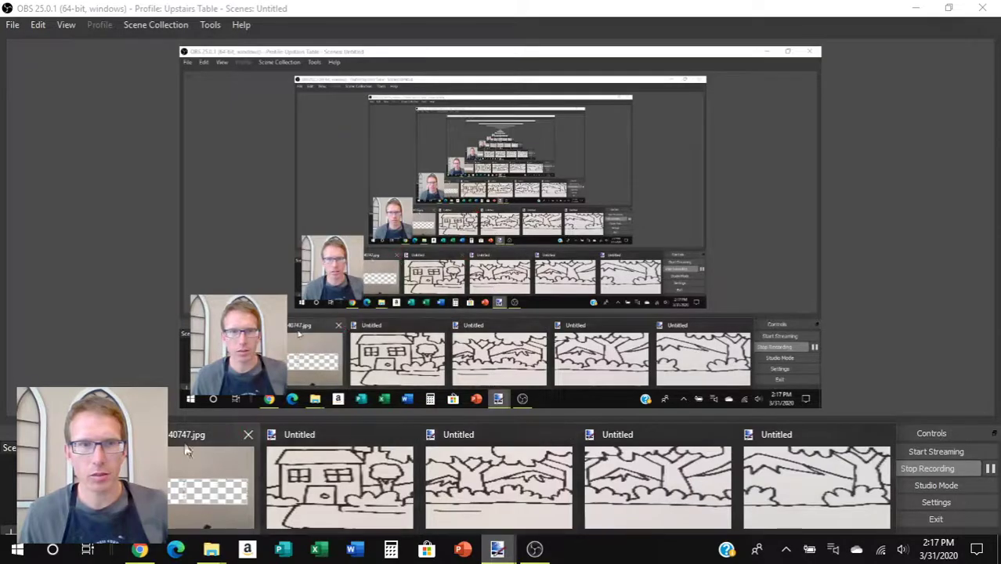
{"action": "left_click", "coordinate": [502, 553]}
{"action": "left_click", "coordinate": [502, 553]}
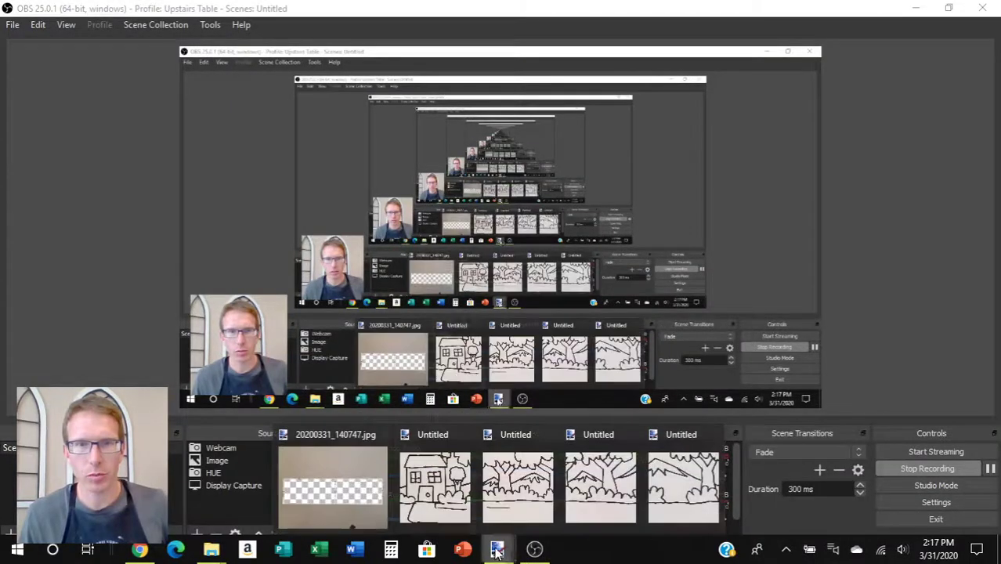
{"action": "left_click", "coordinate": [334, 427]}
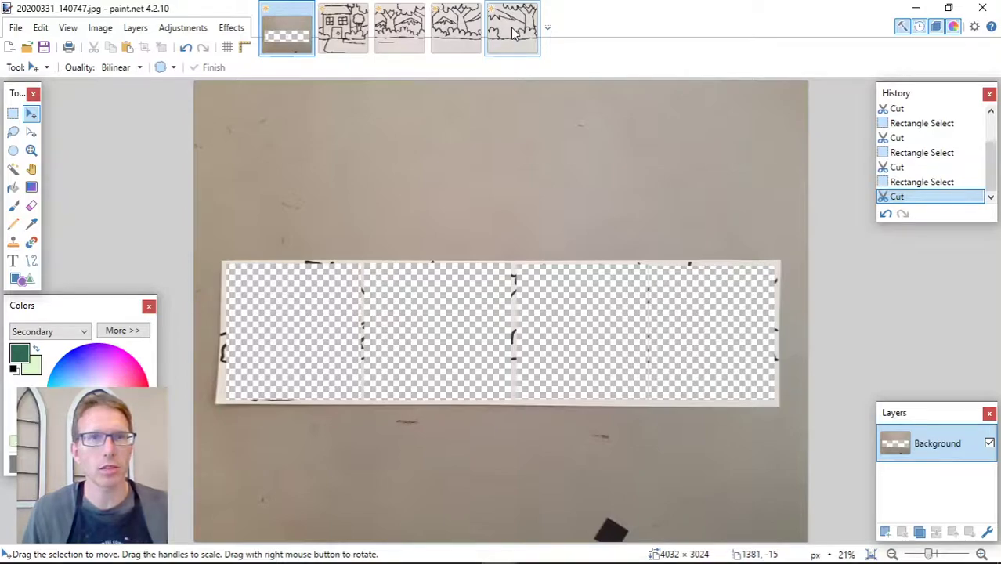
Create a new blank image 160 pixels wide and 144 pixels high
{"action": "left_click", "coordinate": [16, 27]}
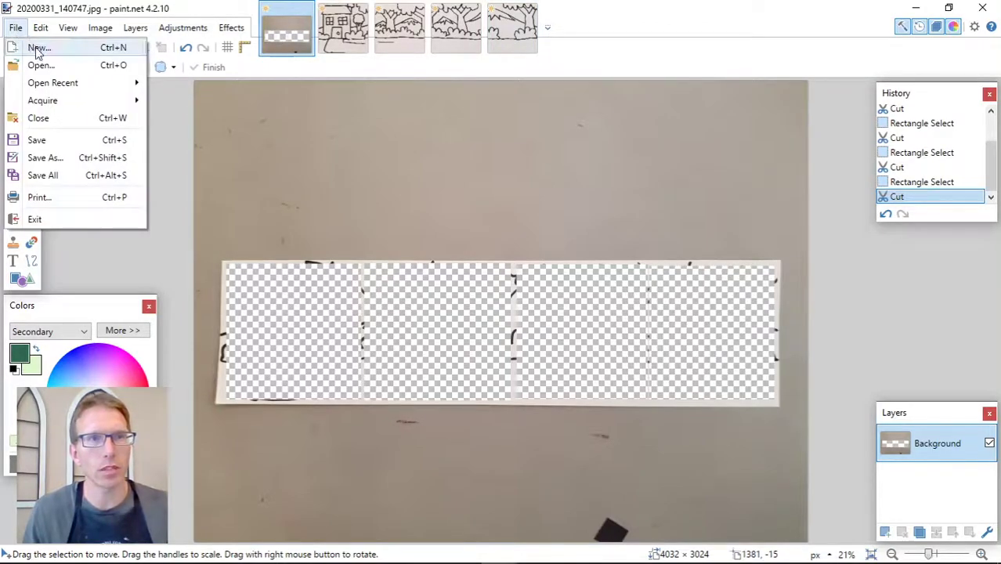
{"action": "left_click", "coordinate": [37, 48]}
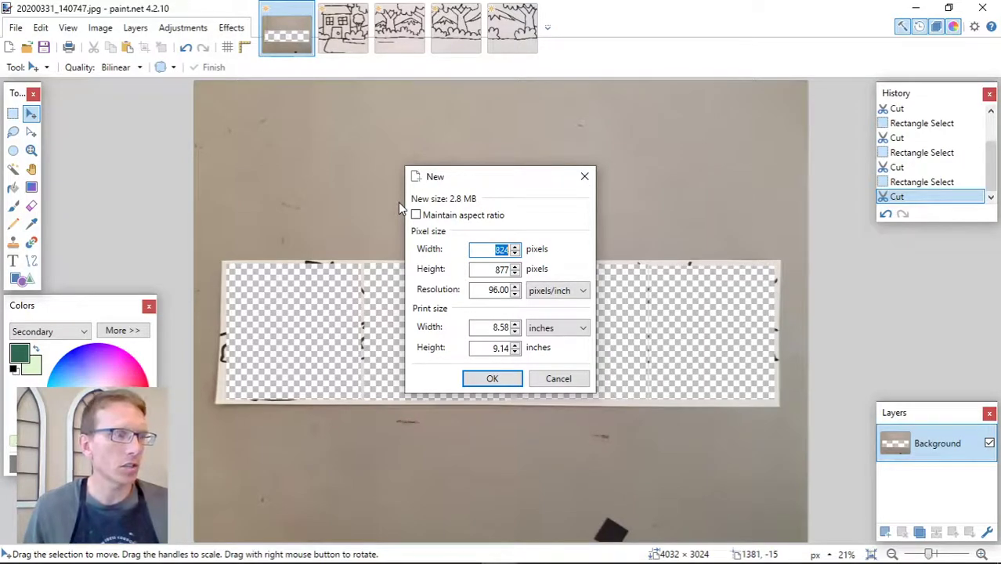
{"action": "type", "text": "160"}
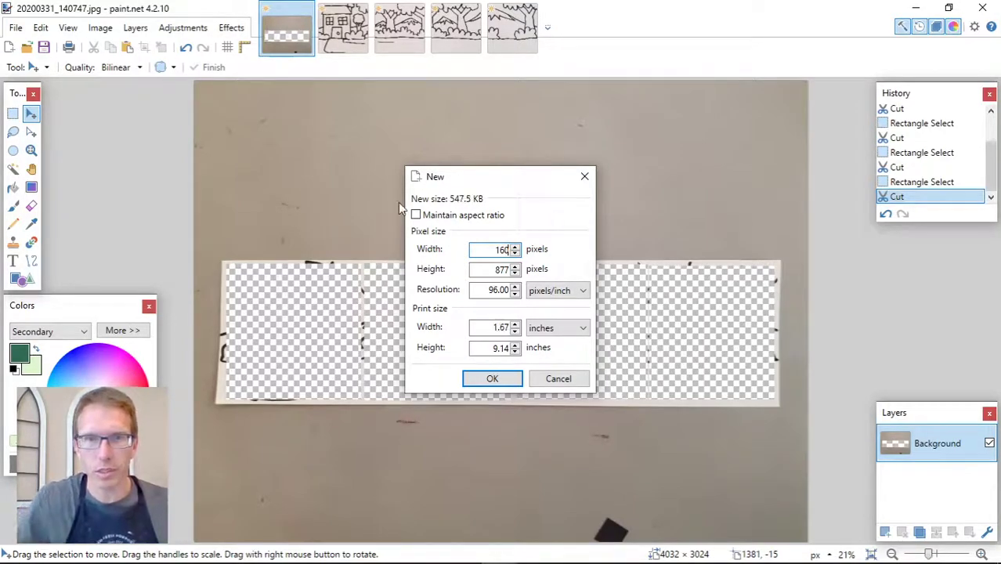
{"action": "double_click", "coordinate": [494, 270]}
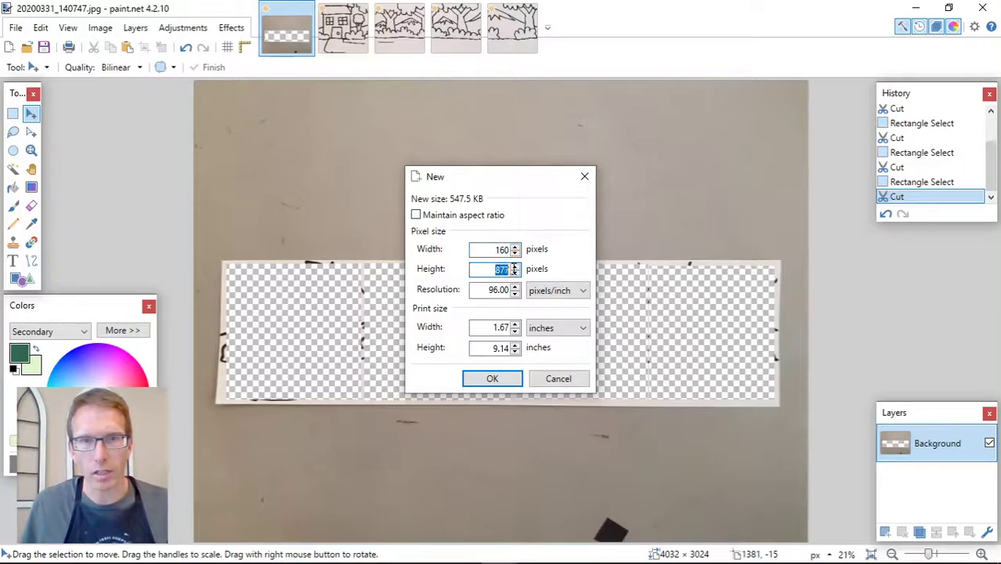
{"action": "type", "text": "144"}
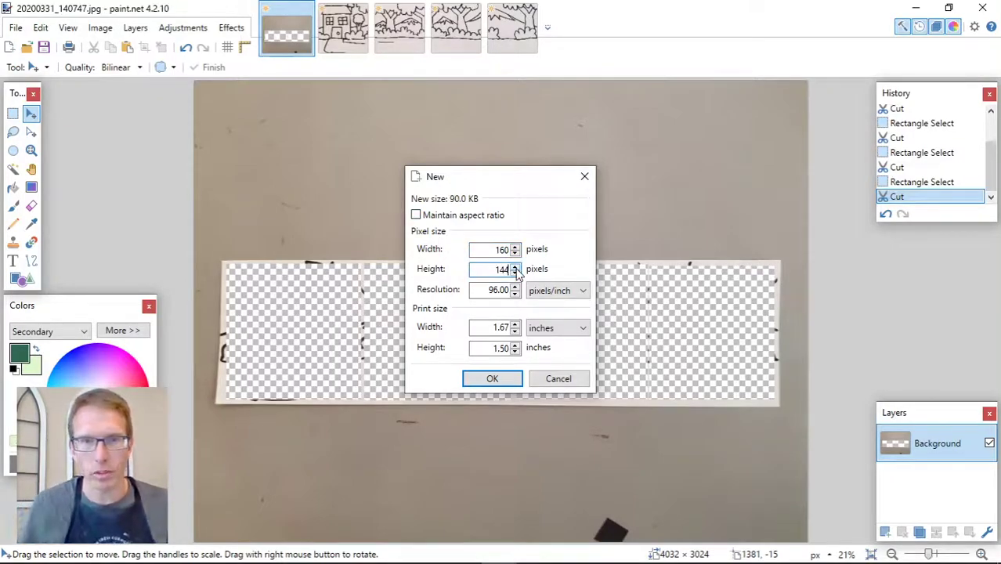
{"action": "left_click", "coordinate": [492, 381]}
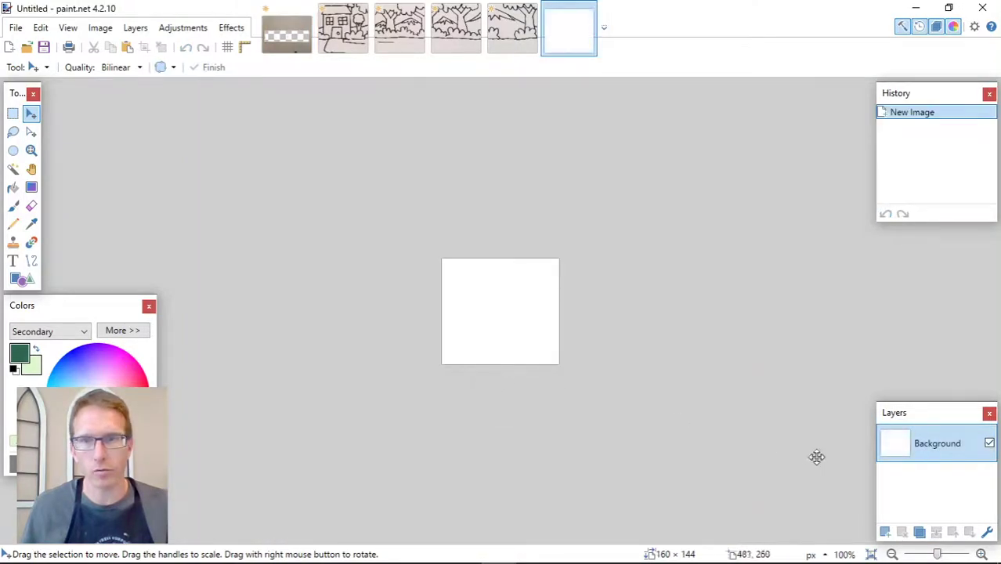
Fill the whole Background layer of the new image with solid black using the Paint Bucket
{"action": "left_click", "coordinate": [980, 555]}
{"action": "left_click", "coordinate": [981, 554]}
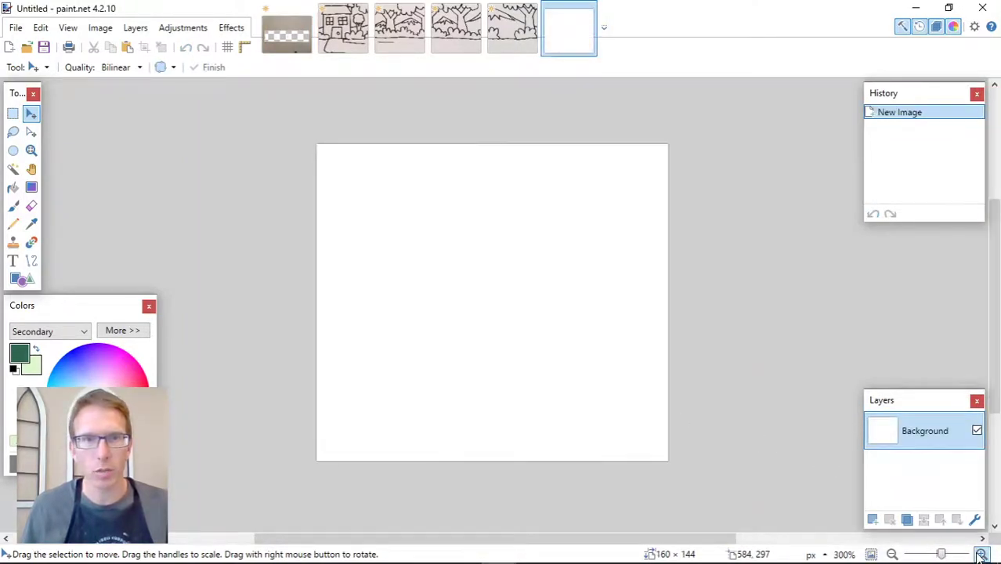
{"action": "left_click", "coordinate": [981, 554]}
{"action": "left_click", "coordinate": [891, 555]}
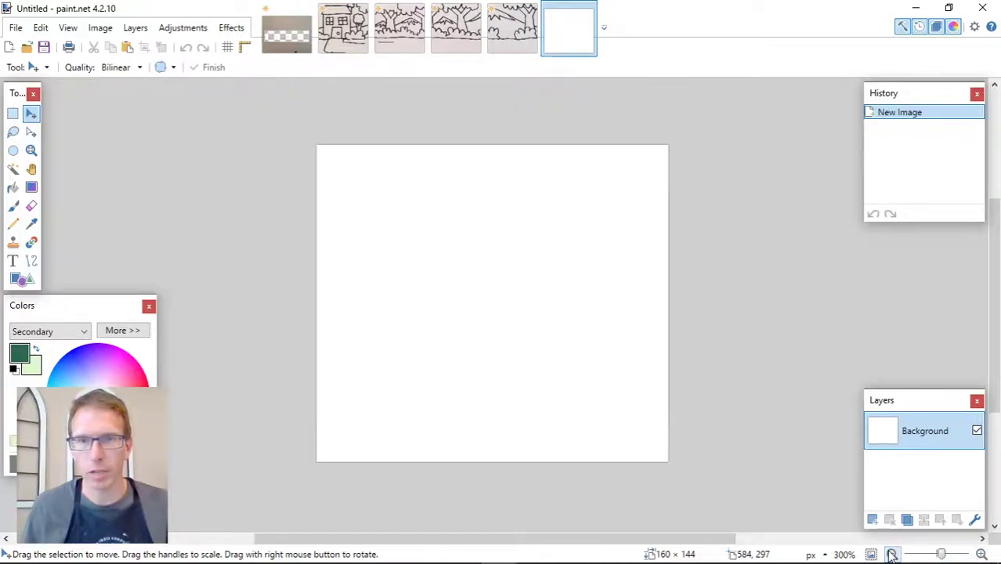
{"action": "left_click", "coordinate": [13, 189]}
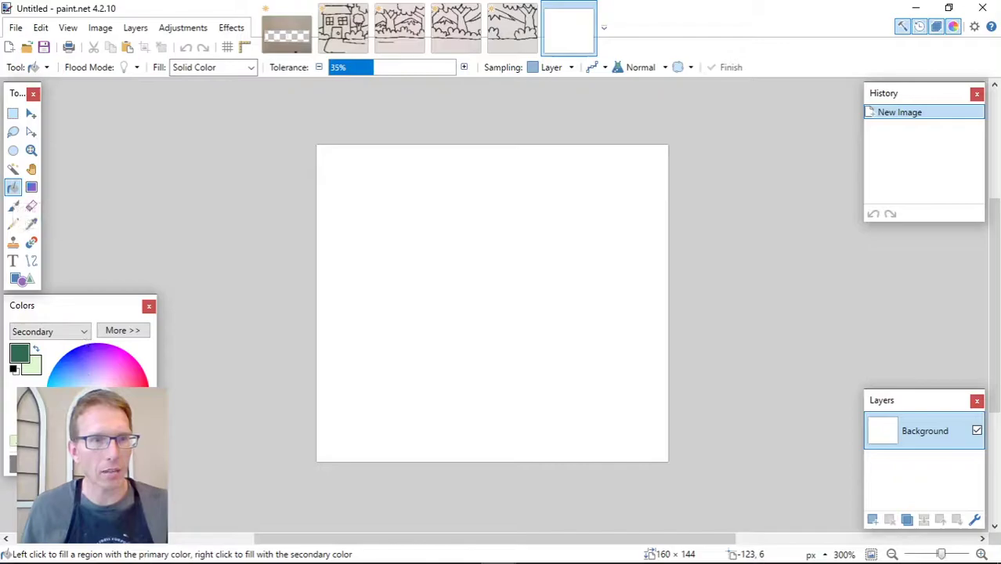
{"action": "left_click", "coordinate": [413, 282]}
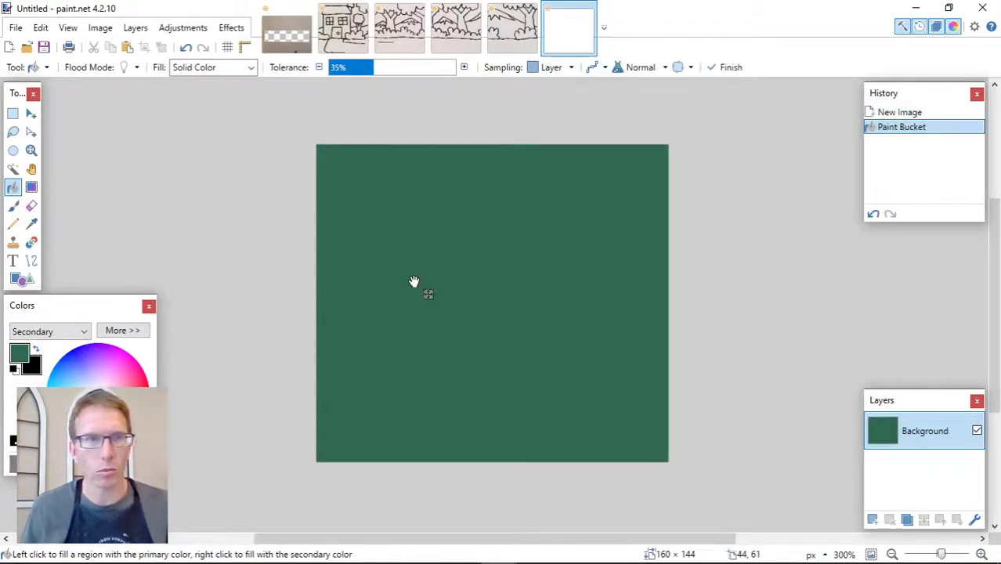
{"action": "left_click", "coordinate": [36, 350]}
{"action": "left_click", "coordinate": [149, 227]}
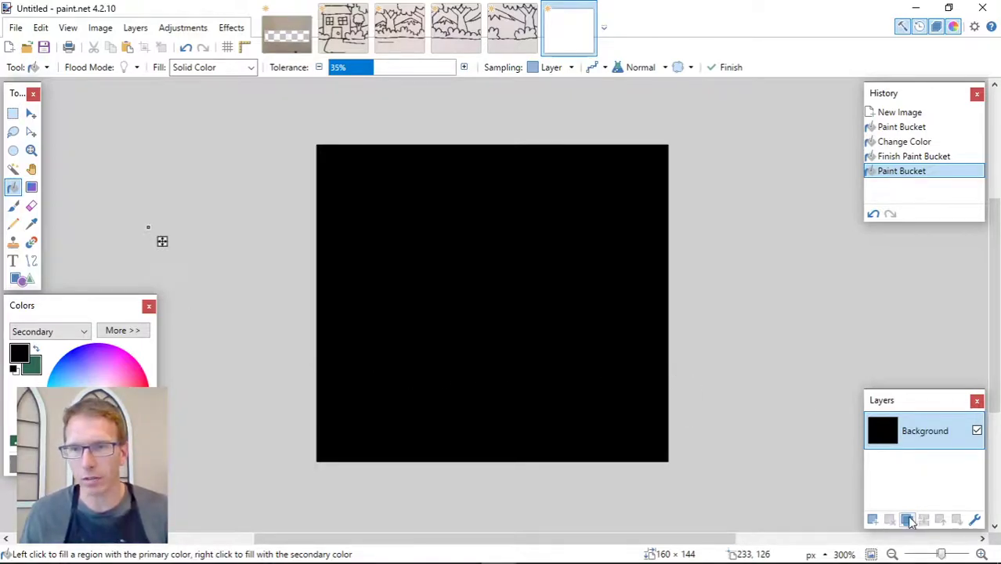
Add a new layer above the black background and name it 96x96
{"action": "left_click", "coordinate": [874, 521]}
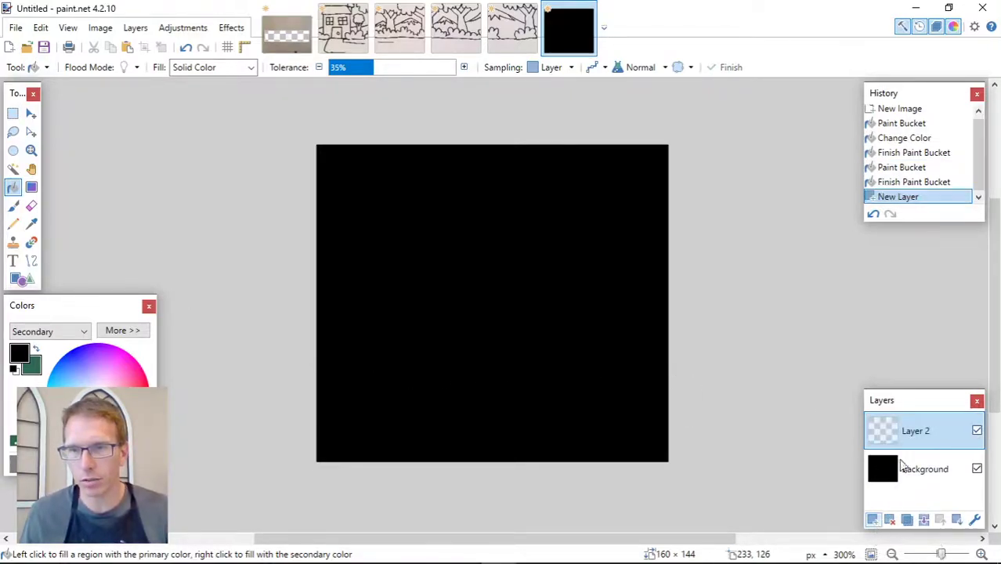
{"action": "left_click", "coordinate": [975, 521]}
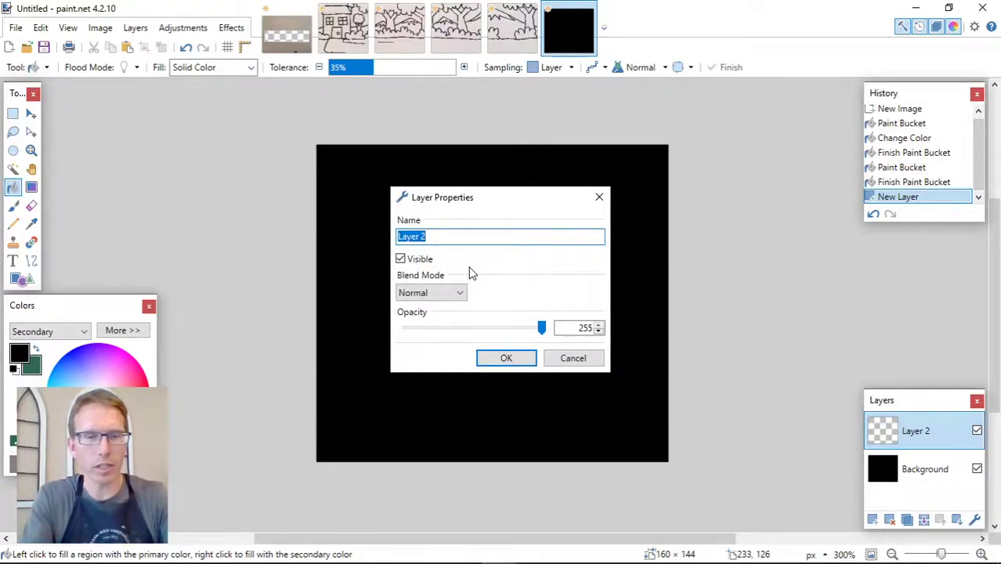
{"action": "type", "text": "s"}
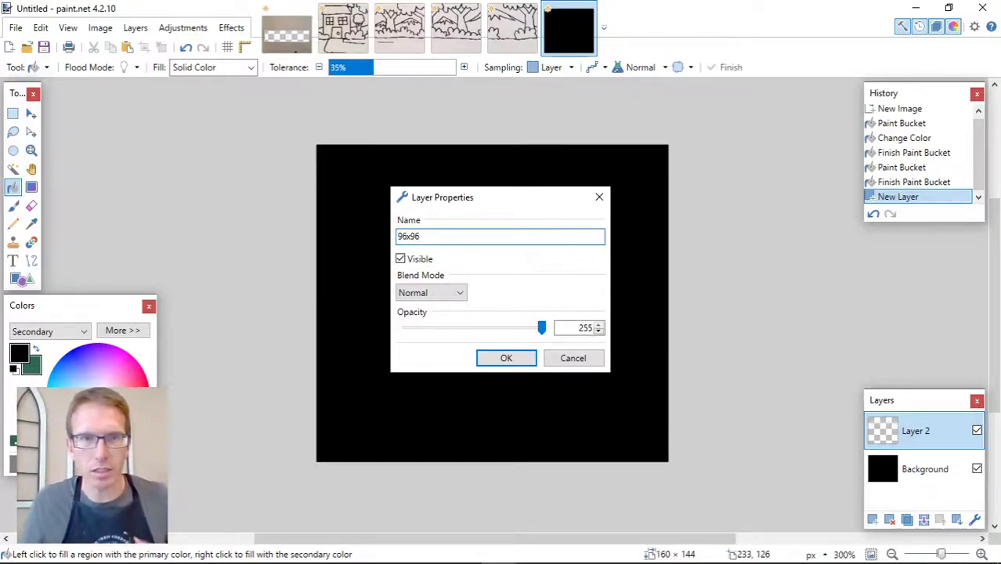
{"action": "type", "text": "6x96"}
{"action": "left_click", "coordinate": [507, 359]}
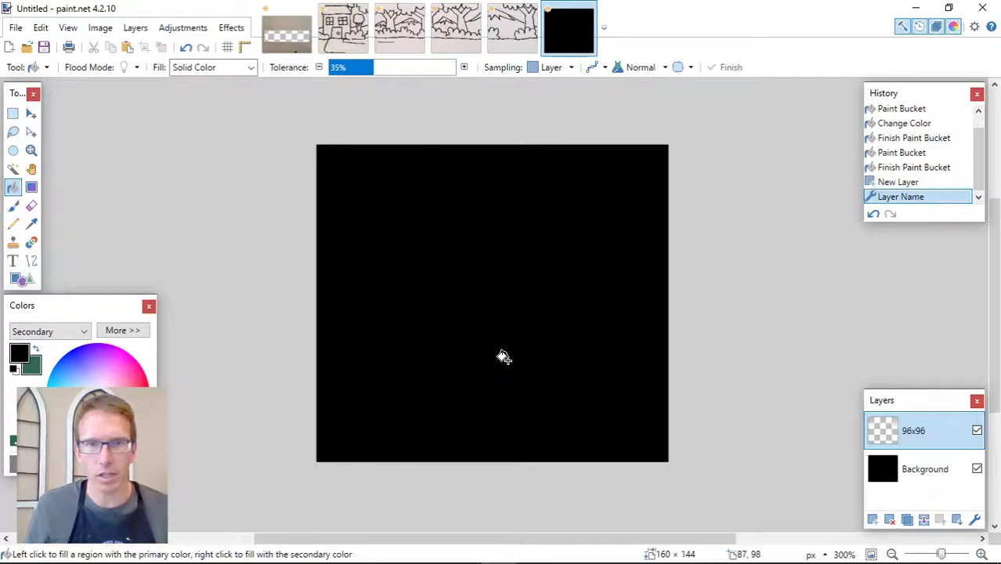
Copy the entire house drawing and paste it onto the 96x96 layer of the black image
{"action": "left_click", "coordinate": [12, 114]}
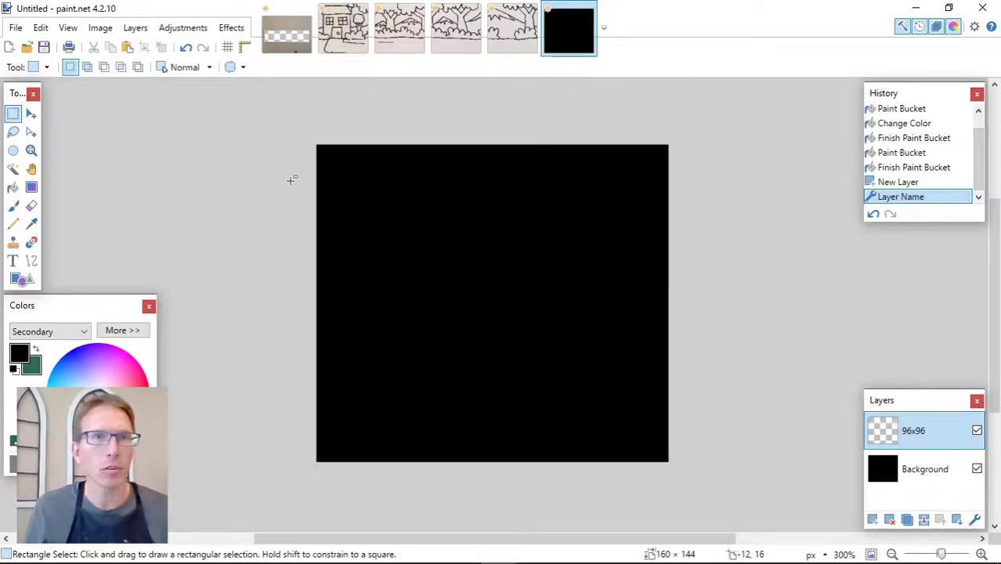
{"action": "left_click", "coordinate": [343, 45]}
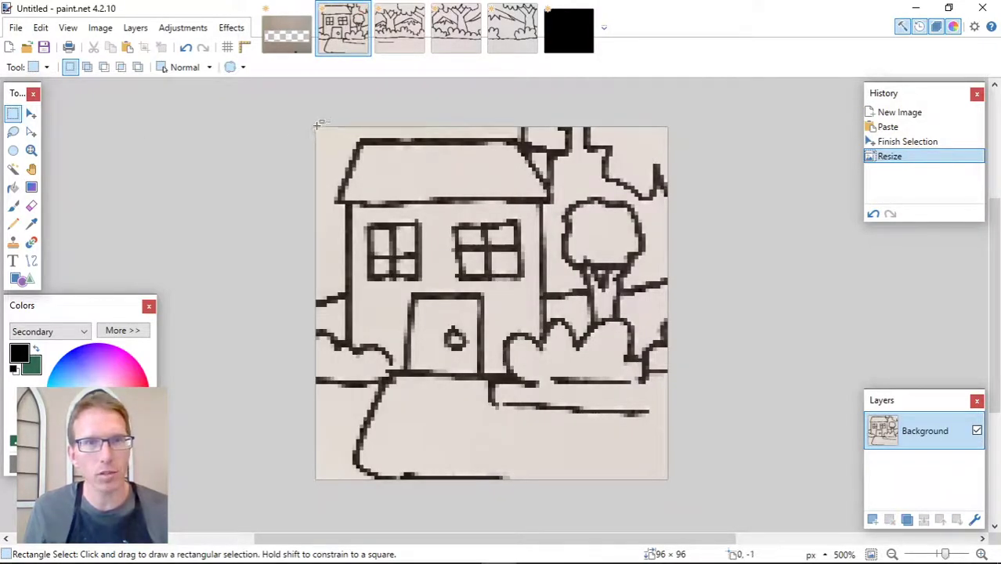
{"action": "left_click_drag", "start_coordinate": [317, 124], "coordinate": [774, 495]}
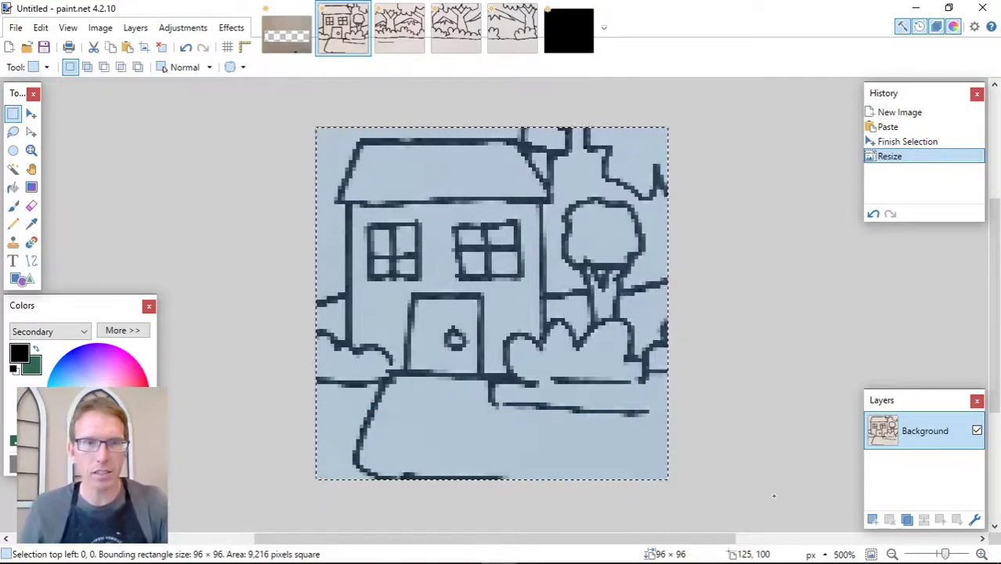
{"action": "left_click_drag", "start_coordinate": [774, 496], "coordinate": [775, 495]}
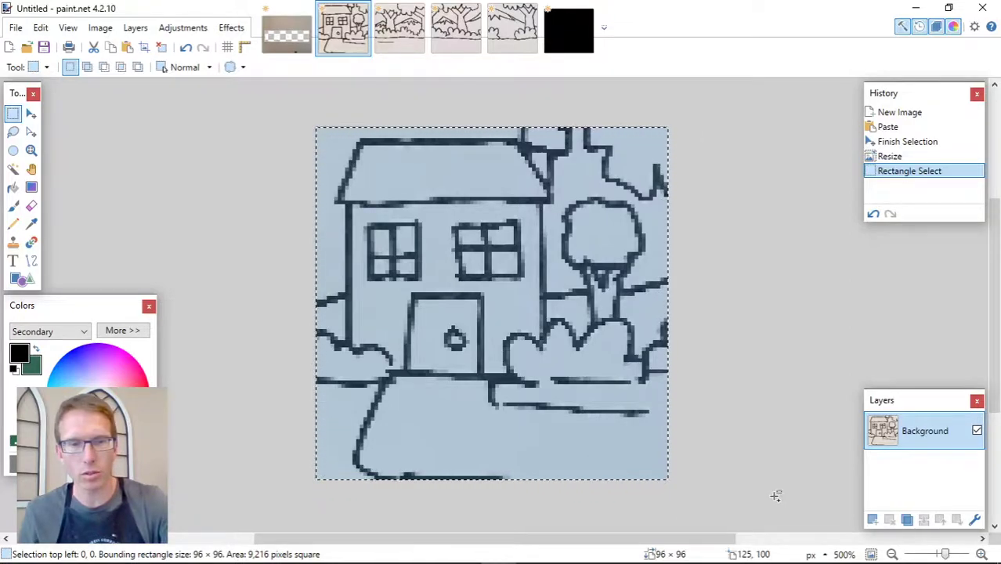
{"action": "left_click", "coordinate": [559, 34]}
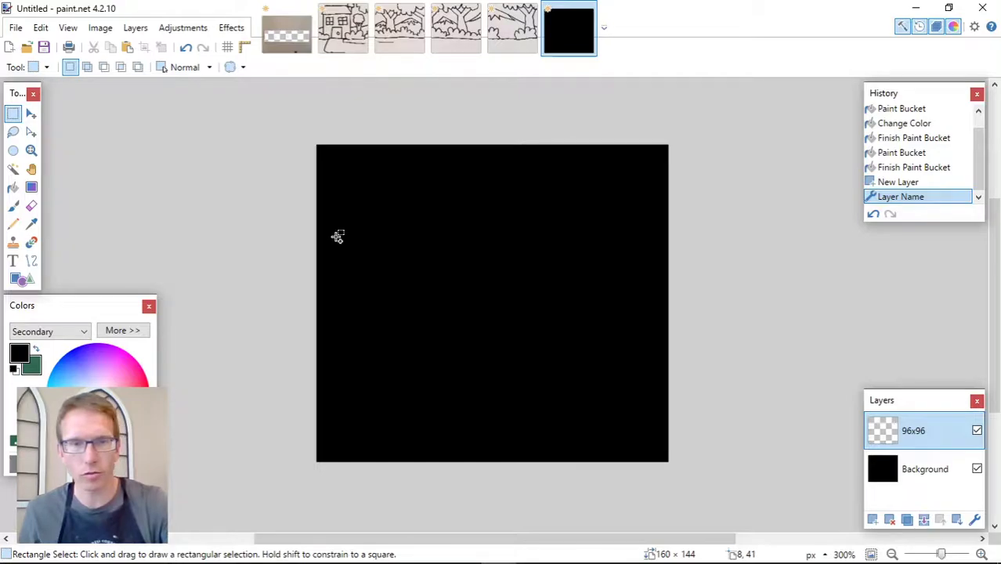
{"action": "key", "text": "ctrl+v"}
Move the pasted house drawing to the middle of the black canvas, with its upper-left corner at 31, 18
{"action": "left_click_drag", "start_coordinate": [406, 241], "coordinate": [474, 281]}
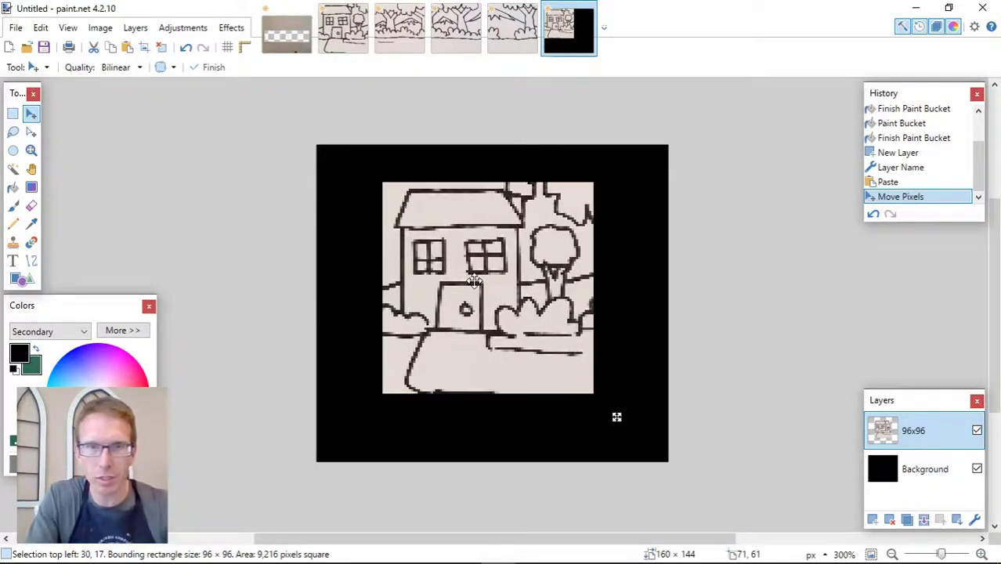
{"action": "key", "text": "Left"}
{"action": "key", "text": "Right"}
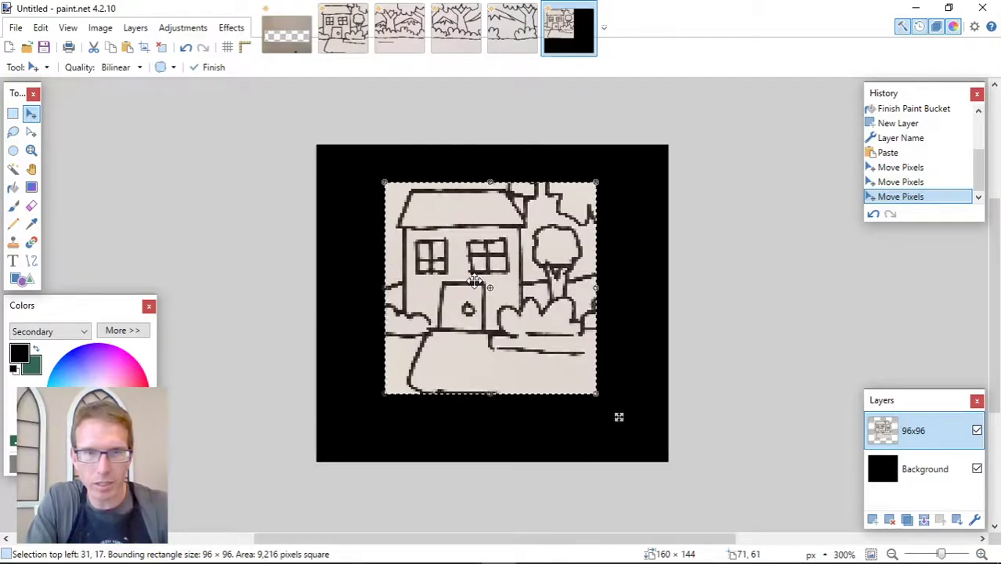
{"action": "key", "text": "Down"}
{"action": "key", "text": "Return"}
{"action": "key", "text": "Up"}
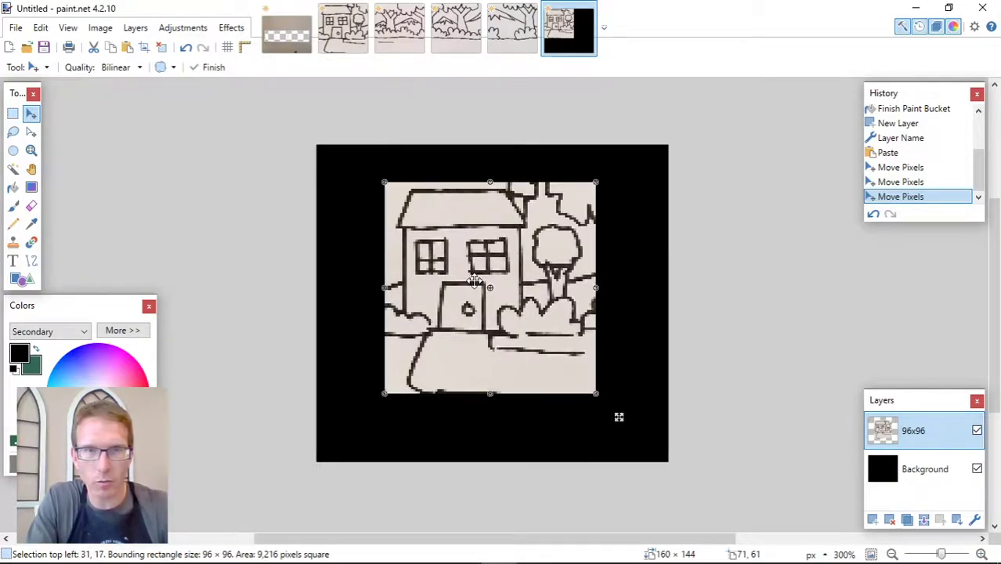
{"action": "key", "text": "Down"}
{"action": "key", "text": "Down"}
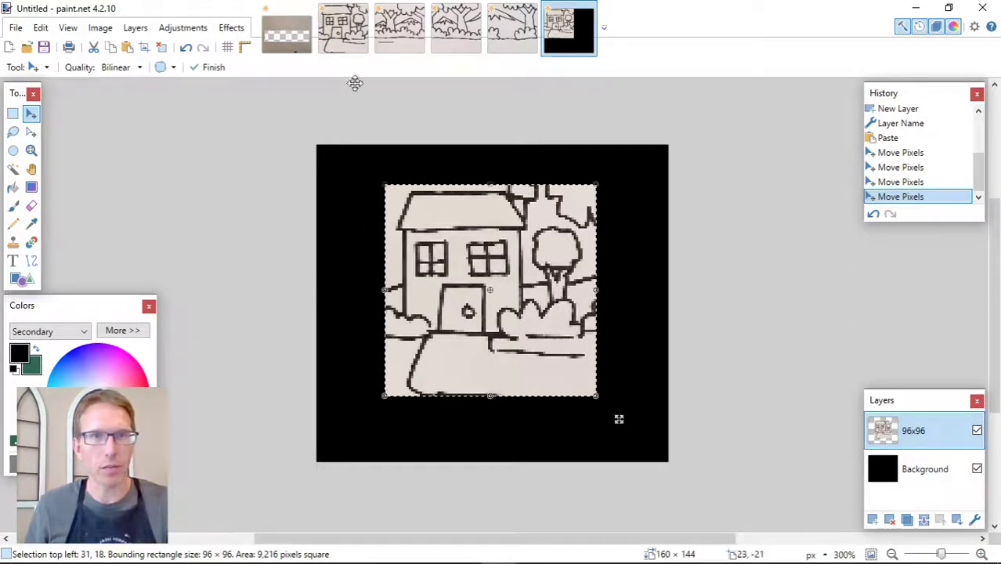
Apply the Ink Sketch effect to the original house drawing with Ink Outline set to 57
{"action": "left_click", "coordinate": [343, 27]}
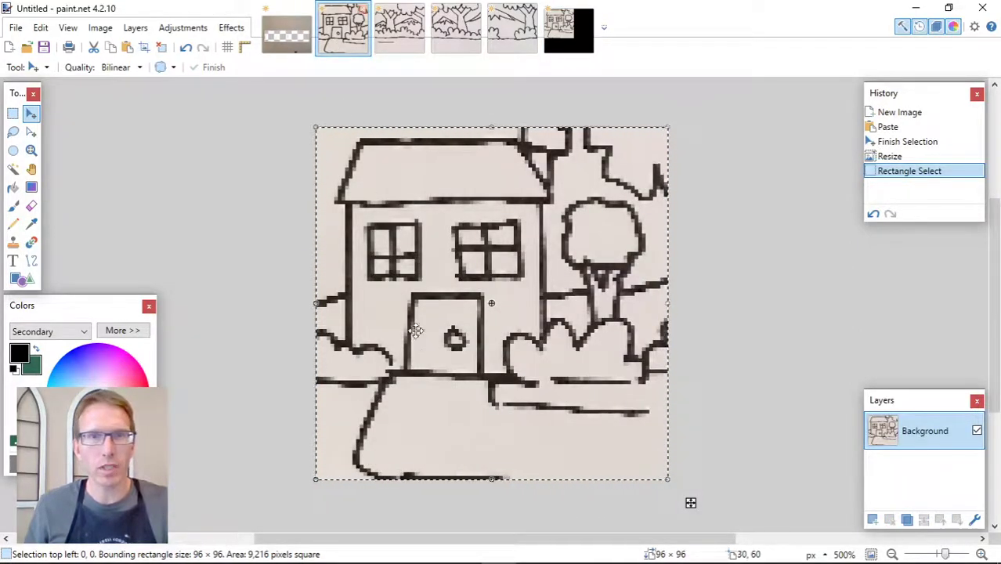
{"action": "left_click", "coordinate": [228, 29]}
{"action": "mouse_move", "coordinate": [247, 75]}
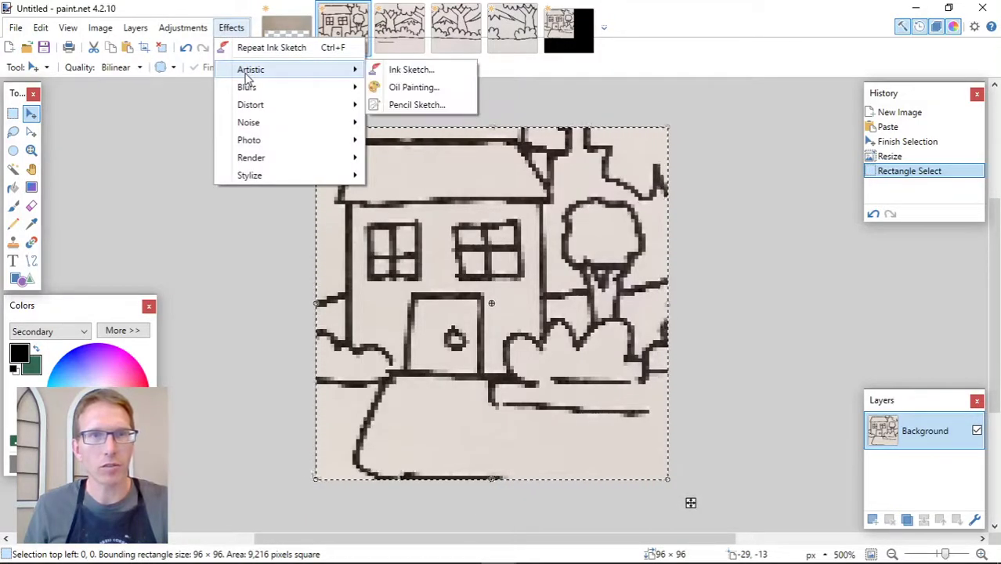
{"action": "left_click", "coordinate": [411, 71]}
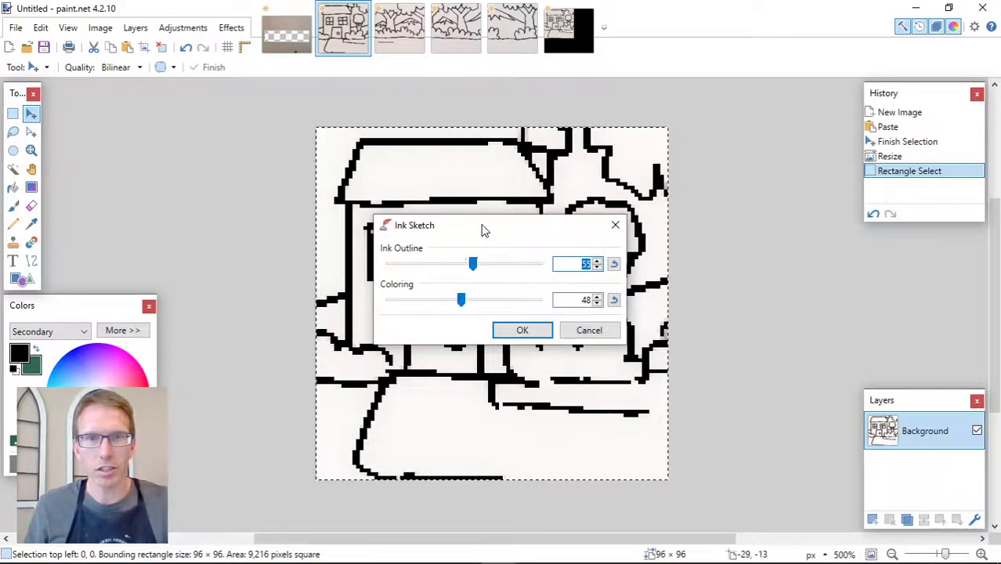
{"action": "left_click_drag", "start_coordinate": [506, 229], "coordinate": [783, 320]}
{"action": "mouse_move", "coordinate": [751, 358]}
{"action": "left_mouse_down"}
{"action": "mouse_move", "coordinate": [839, 354]}
{"action": "mouse_move", "coordinate": [582, 338]}
{"action": "left_mouse_up"}
{"action": "mouse_move", "coordinate": [643, 335]}
{"action": "left_mouse_down"}
{"action": "mouse_move", "coordinate": [858, 336]}
{"action": "mouse_move", "coordinate": [719, 338]}
{"action": "mouse_move", "coordinate": [757, 346]}
{"action": "left_mouse_up"}
{"action": "left_click", "coordinate": [799, 421]}
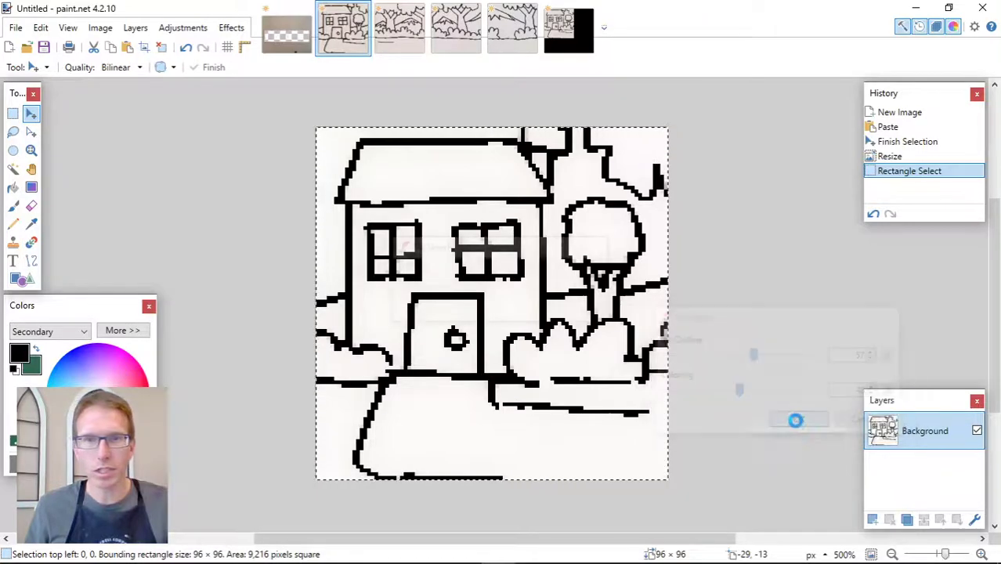
Apply the Ink Sketch effect to the second scene with the large tree and two mountains, using Ink Outline 57 and Coloring 48
{"action": "left_click", "coordinate": [401, 31]}
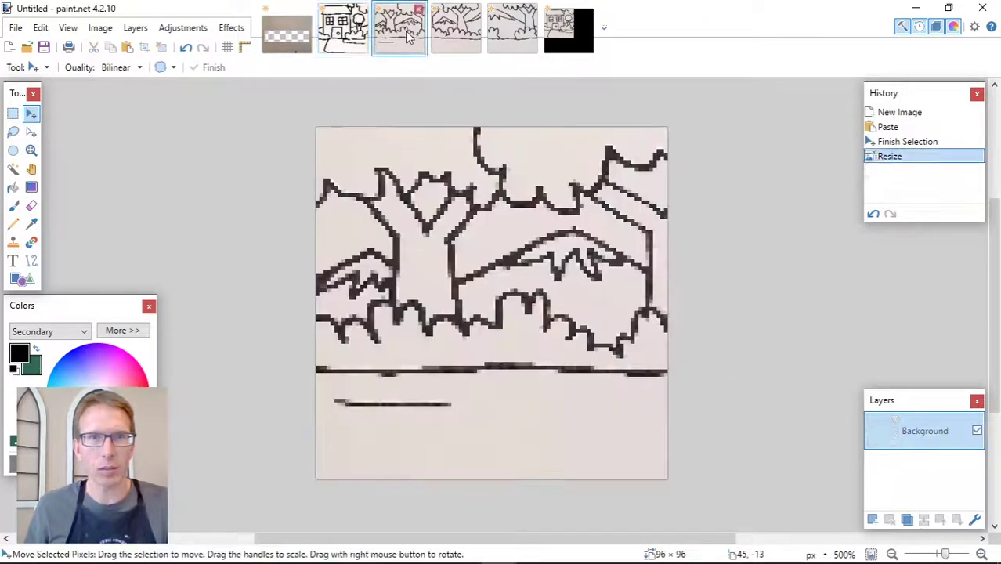
{"action": "left_click", "coordinate": [233, 30]}
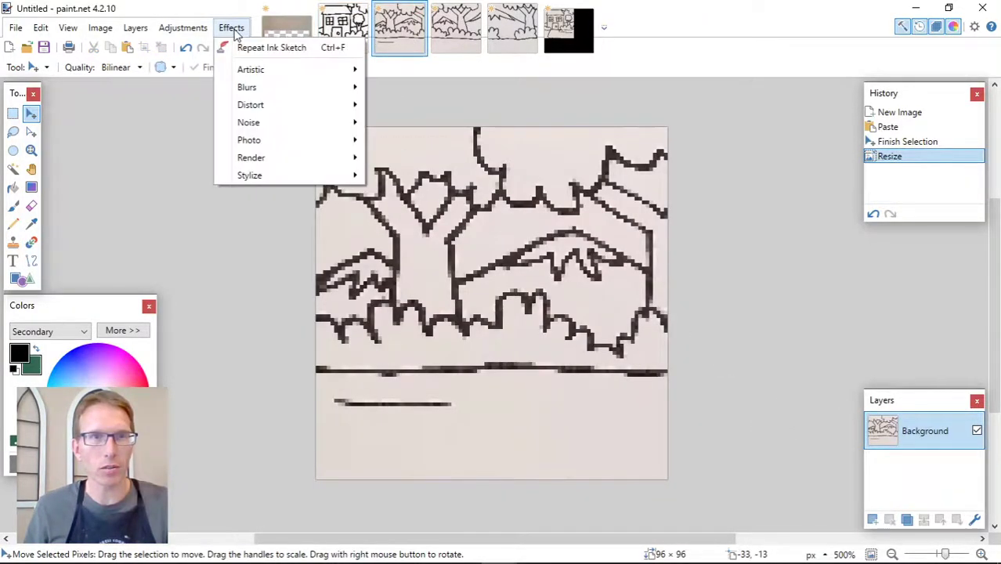
{"action": "mouse_move", "coordinate": [260, 73]}
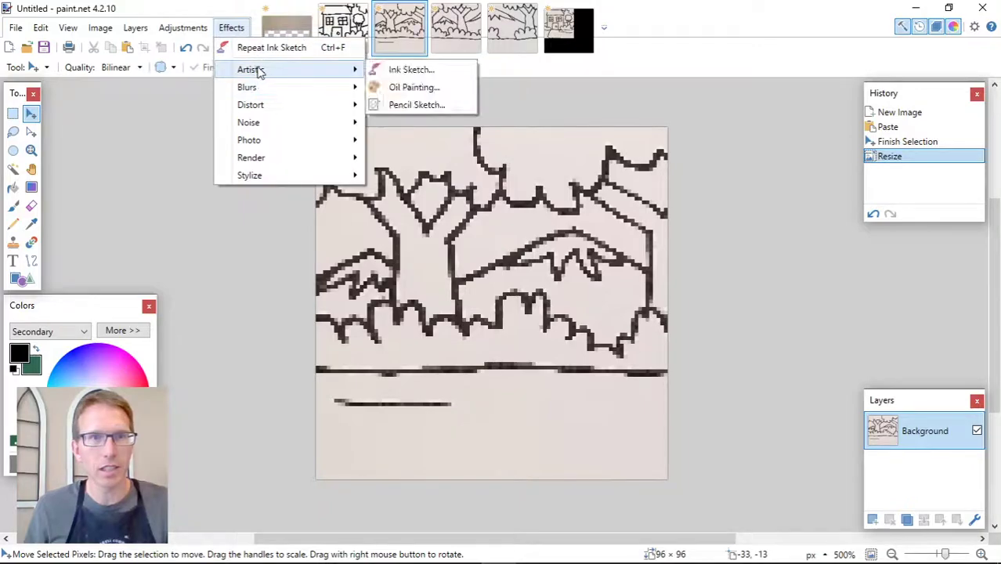
{"action": "left_click", "coordinate": [402, 72]}
{"action": "mouse_move", "coordinate": [480, 232]}
{"action": "left_mouse_down"}
{"action": "mouse_move", "coordinate": [659, 269]}
{"action": "mouse_move", "coordinate": [805, 274]}
{"action": "left_mouse_up"}
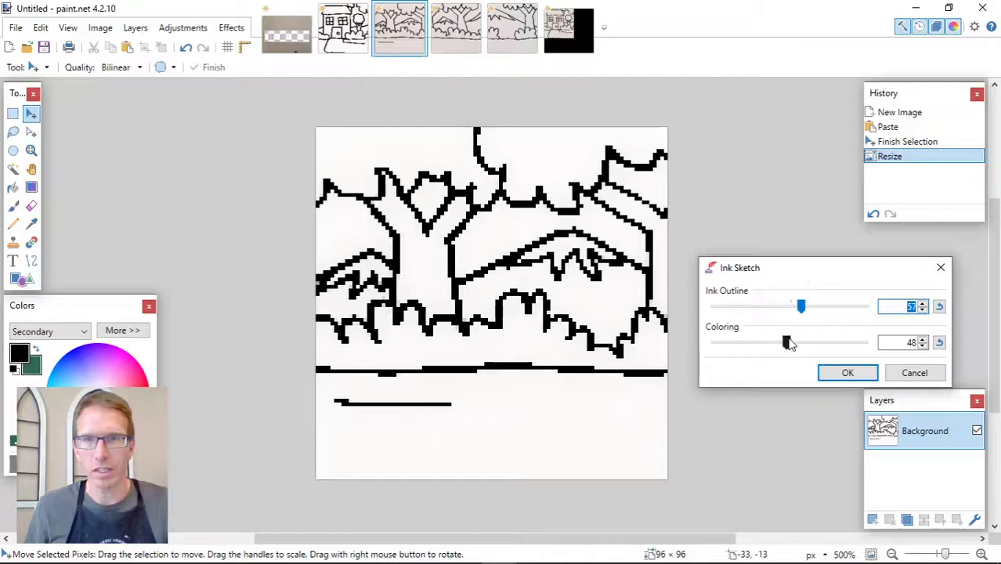
{"action": "left_click", "coordinate": [846, 373]}
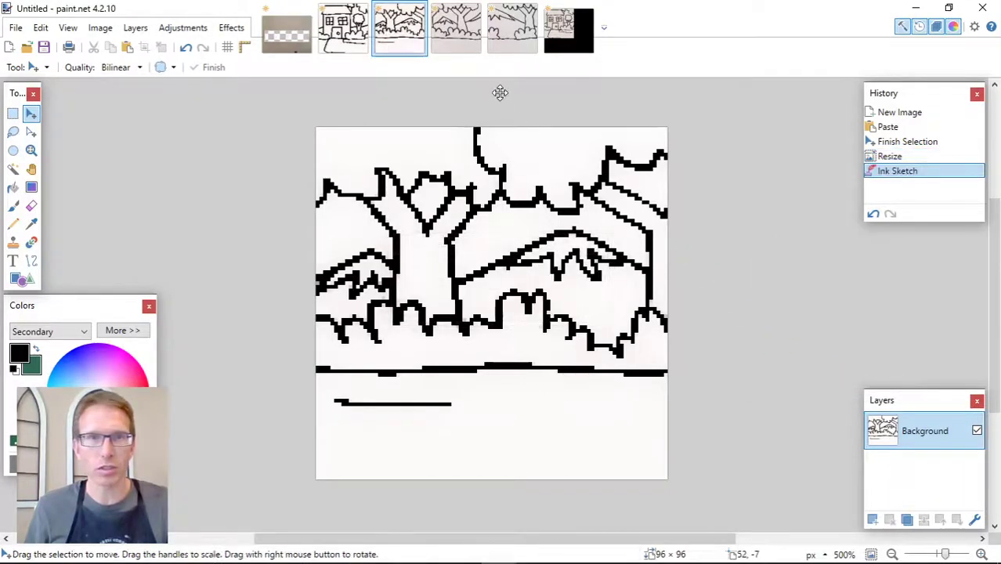
Apply Ink Sketch with Ink Outline 57 and Coloring 48 to the third scene, the one with the tree beside a single mountain
{"action": "left_click", "coordinate": [455, 32]}
{"action": "left_click", "coordinate": [220, 31]}
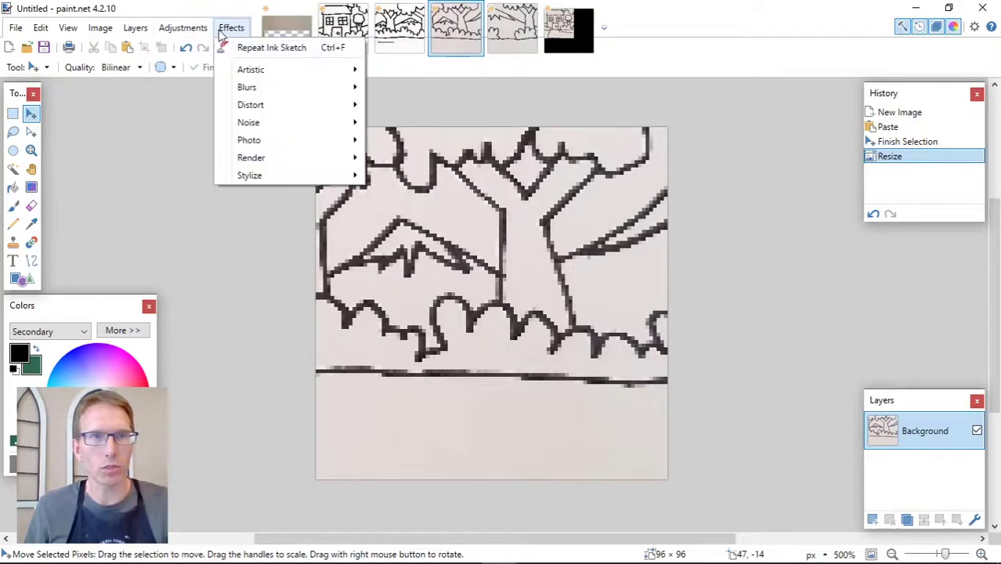
{"action": "mouse_move", "coordinate": [287, 76]}
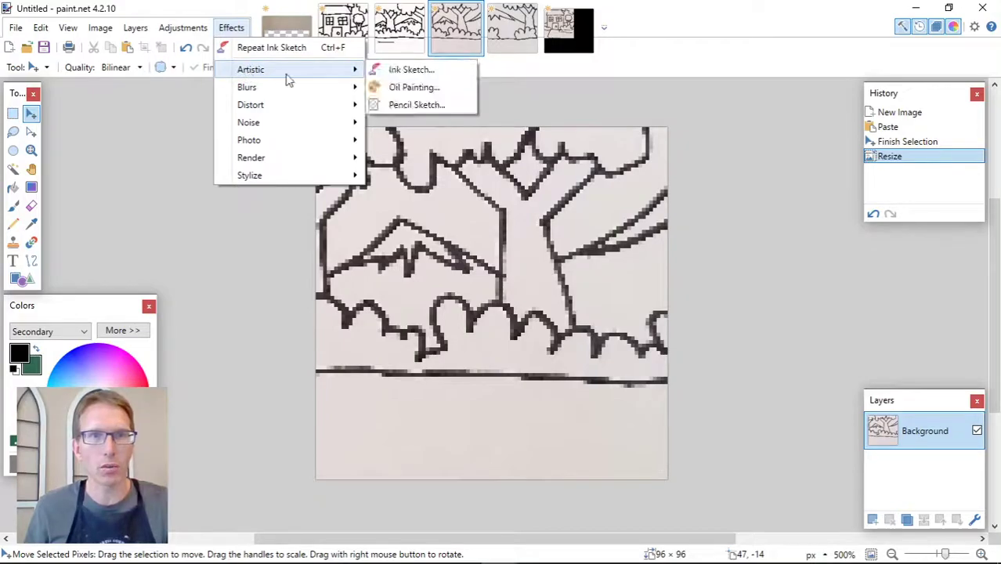
{"action": "left_click", "coordinate": [409, 72]}
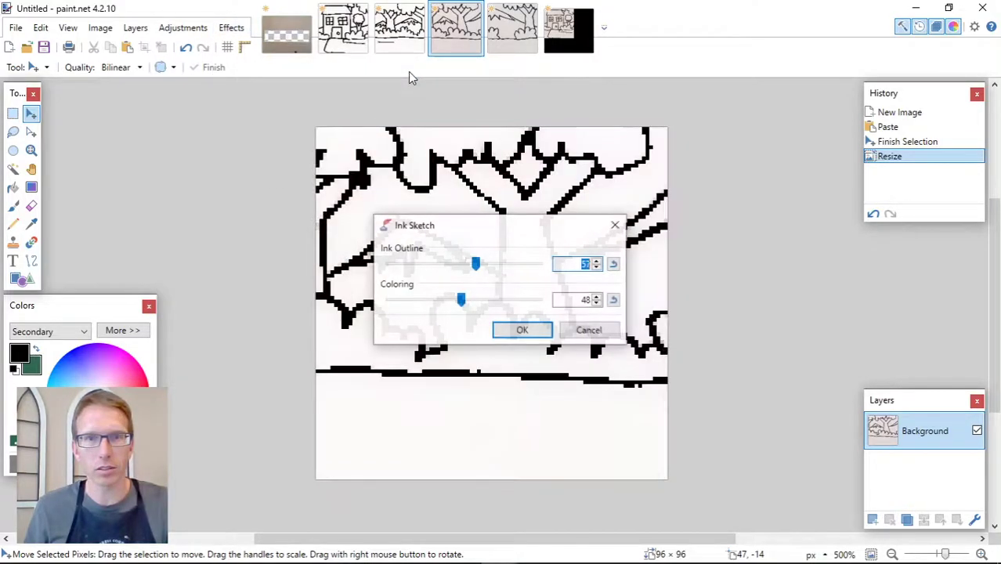
{"action": "left_click", "coordinate": [501, 329]}
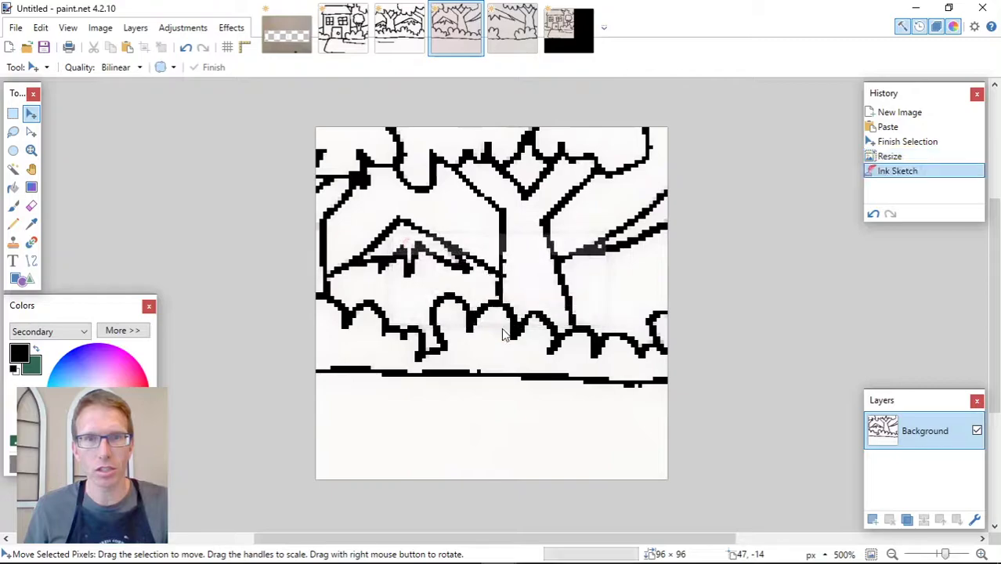
Apply Ink Sketch with Ink Outline 57 and Coloring 48 to the last scene, with the long mountain slope and bushes
{"action": "left_click", "coordinate": [514, 30]}
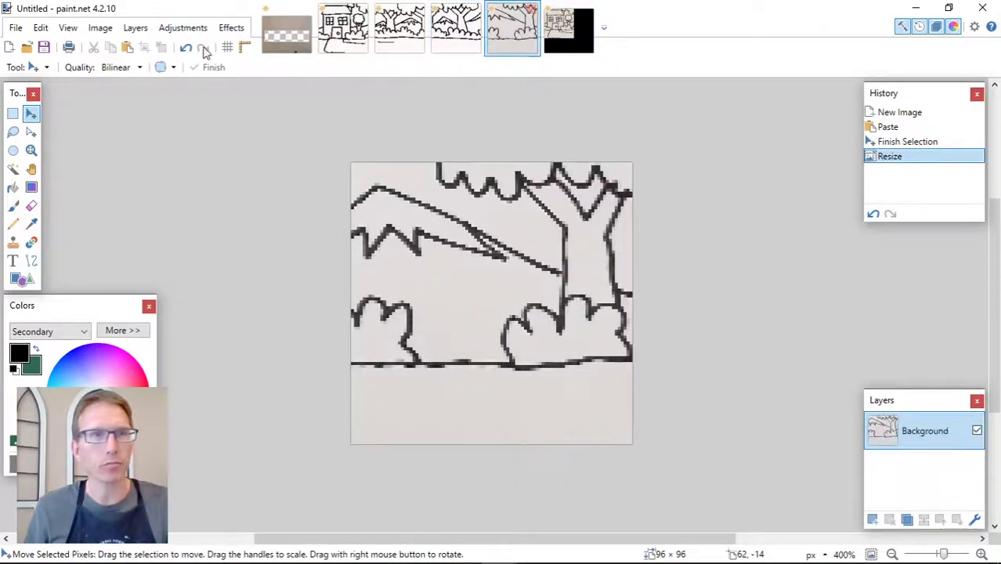
{"action": "left_click", "coordinate": [231, 29]}
{"action": "mouse_move", "coordinate": [275, 70]}
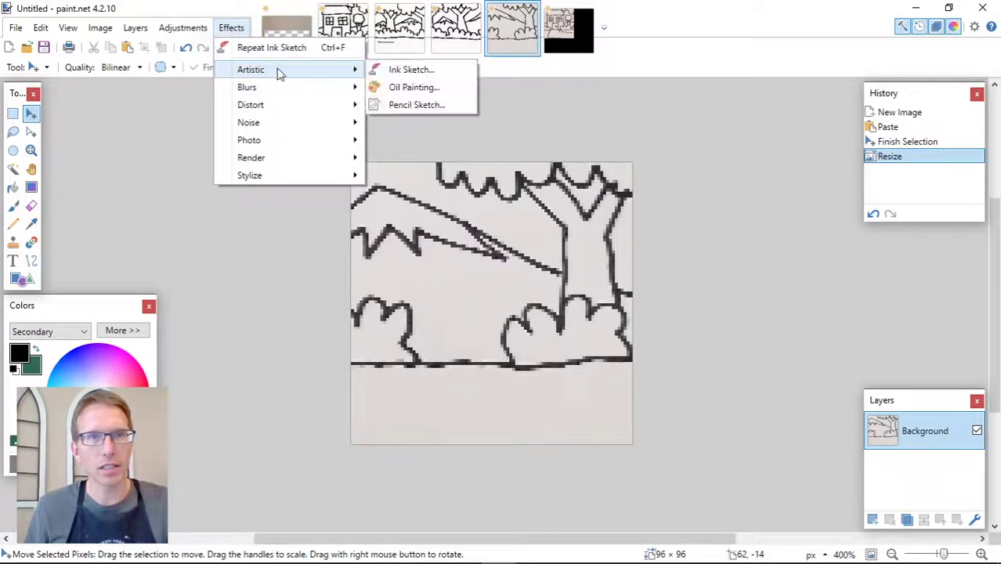
{"action": "left_click", "coordinate": [409, 70]}
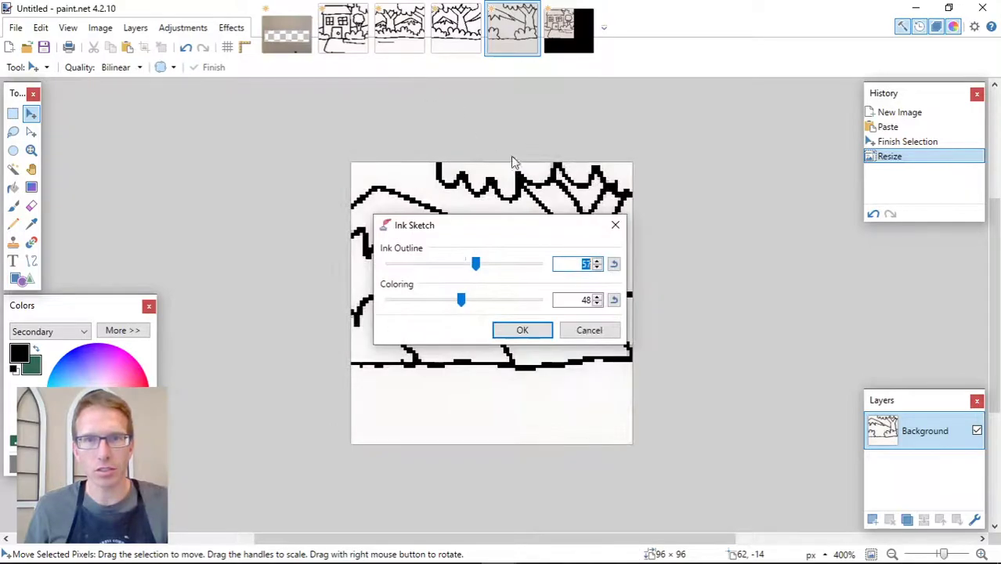
{"action": "left_click", "coordinate": [515, 330]}
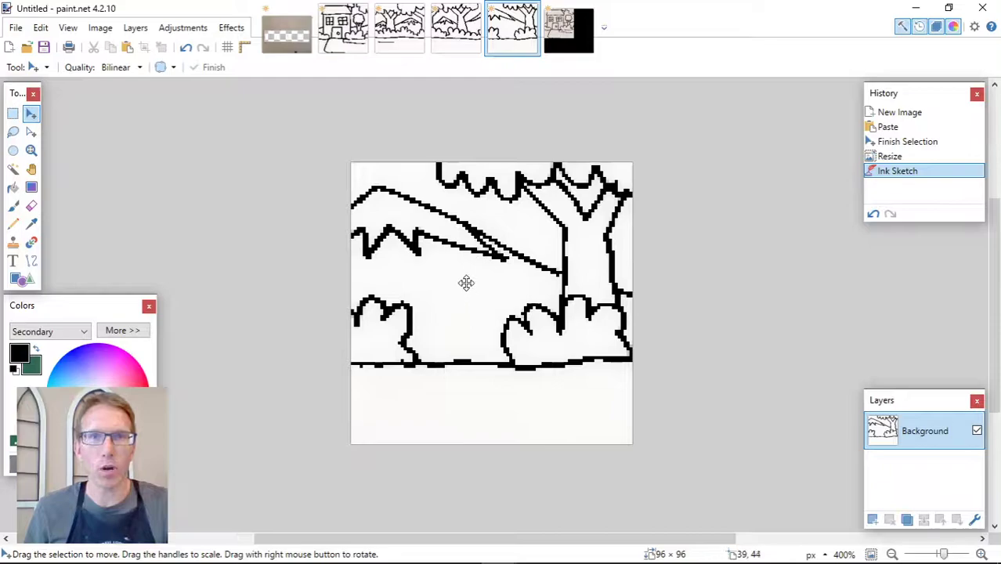
Replace the house drawing on the black image's 96x96 layer with the ink-sketched version, move its upper-left corner to 31, 21, and deselect it
{"action": "left_click", "coordinate": [559, 49]}
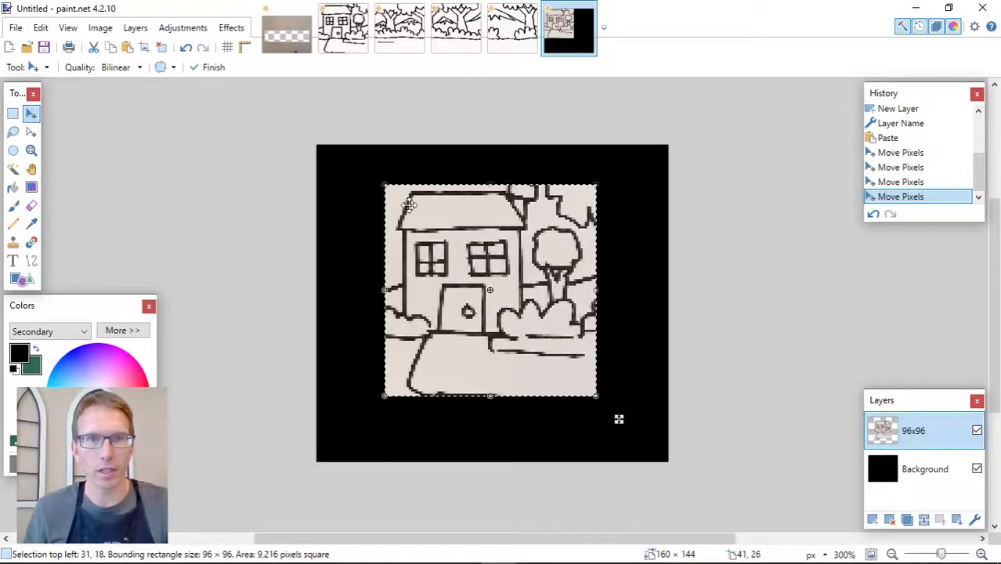
{"action": "key", "text": "Delete"}
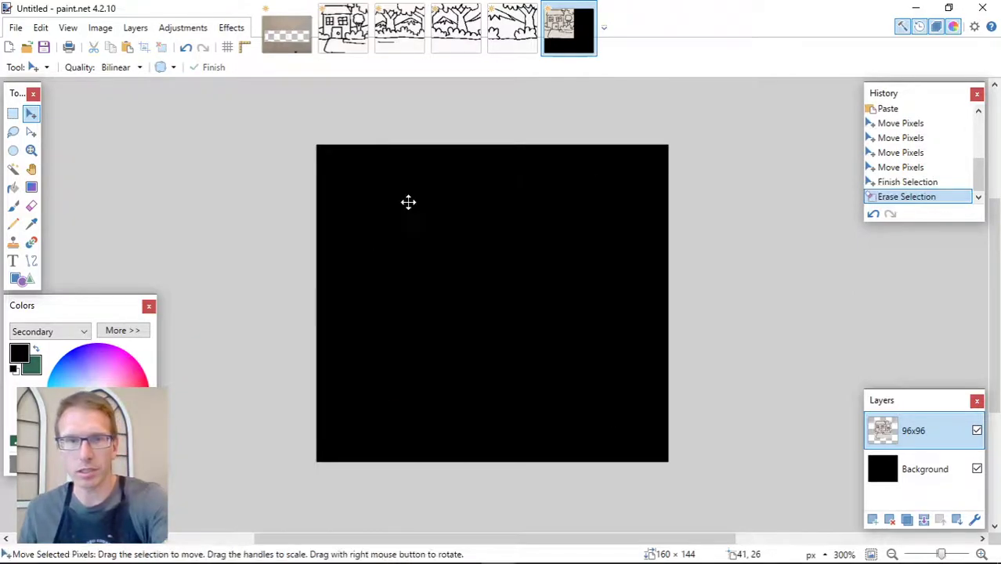
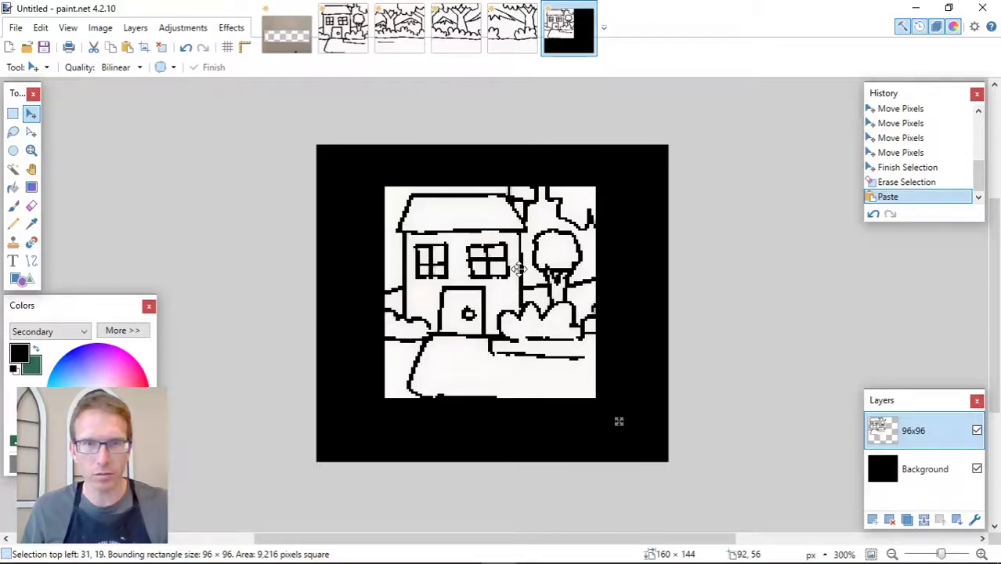
{"action": "left_click_drag", "start_coordinate": [519, 269], "coordinate": [519, 273]}
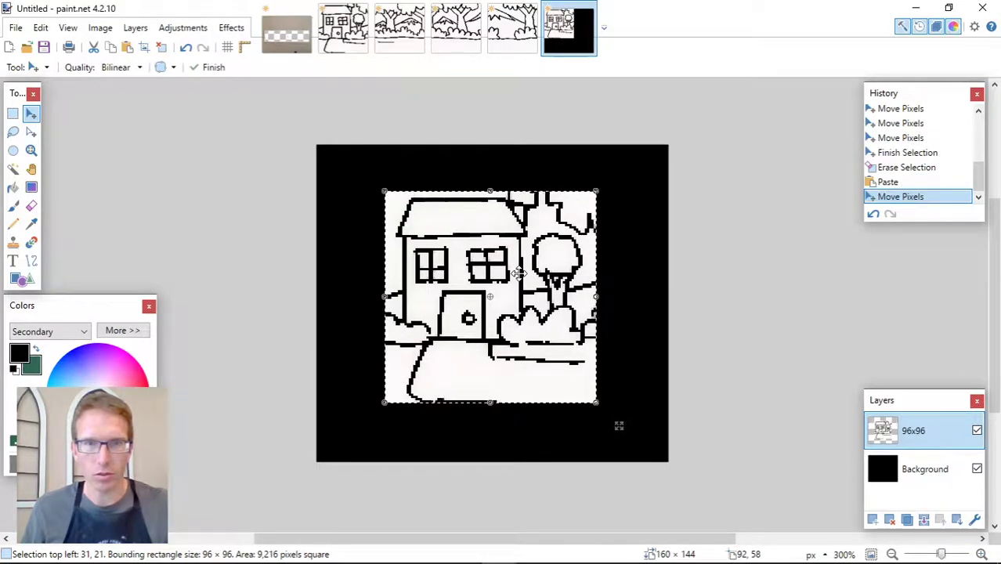
{"action": "key", "text": "ctrl+Right"}
{"action": "key", "text": "ctrl+Left"}
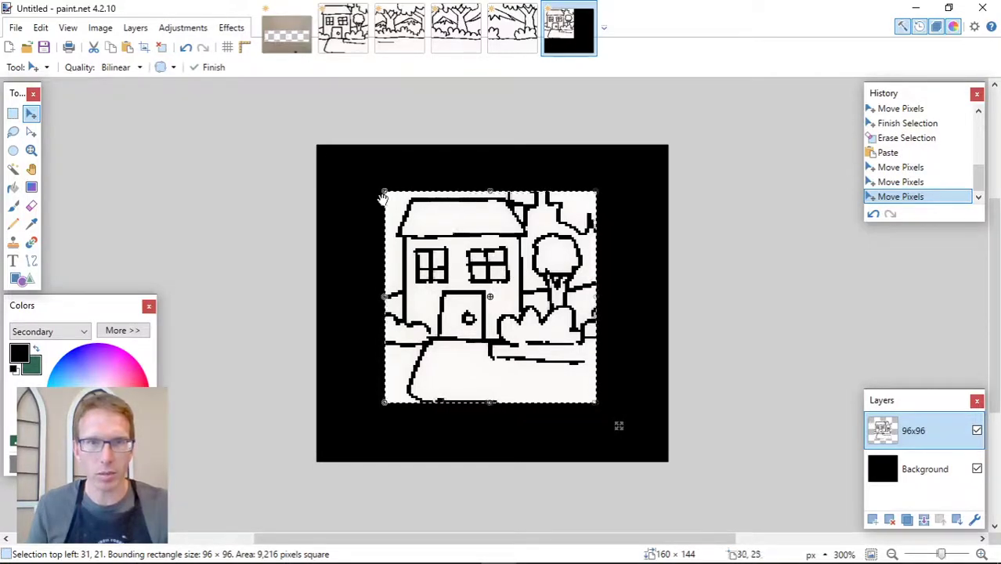
{"action": "left_click", "coordinate": [12, 114]}
{"action": "key", "text": "ctrl+d"}
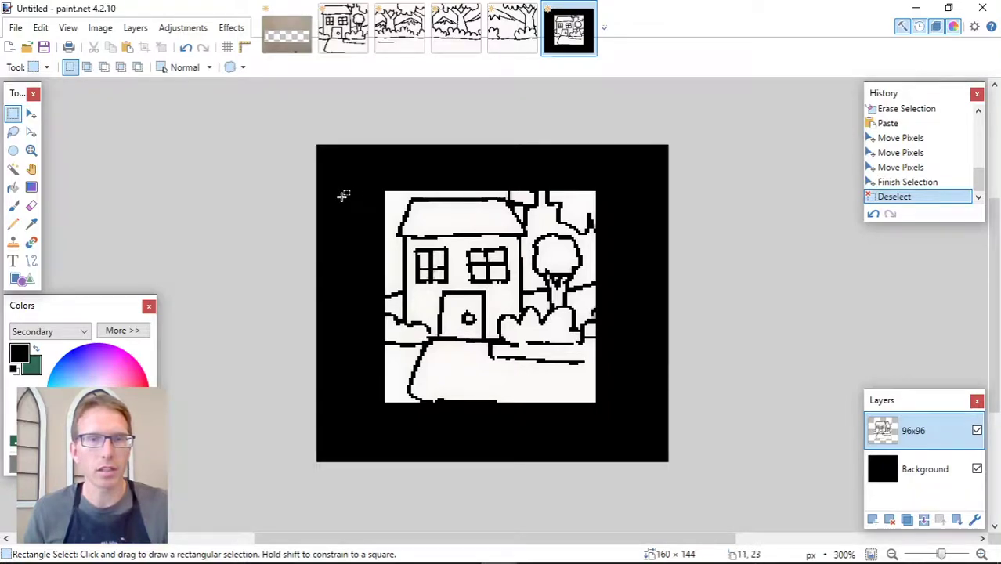
Start saving the black house image under a new name in the YouTutorial project's assets/backgrounds folder
{"action": "left_click", "coordinate": [15, 28]}
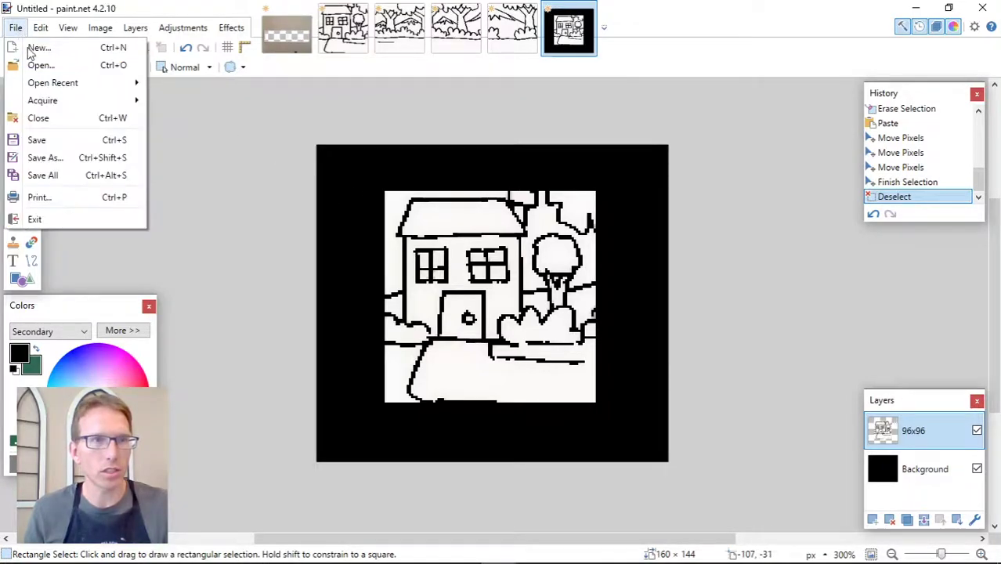
{"action": "left_click", "coordinate": [61, 157]}
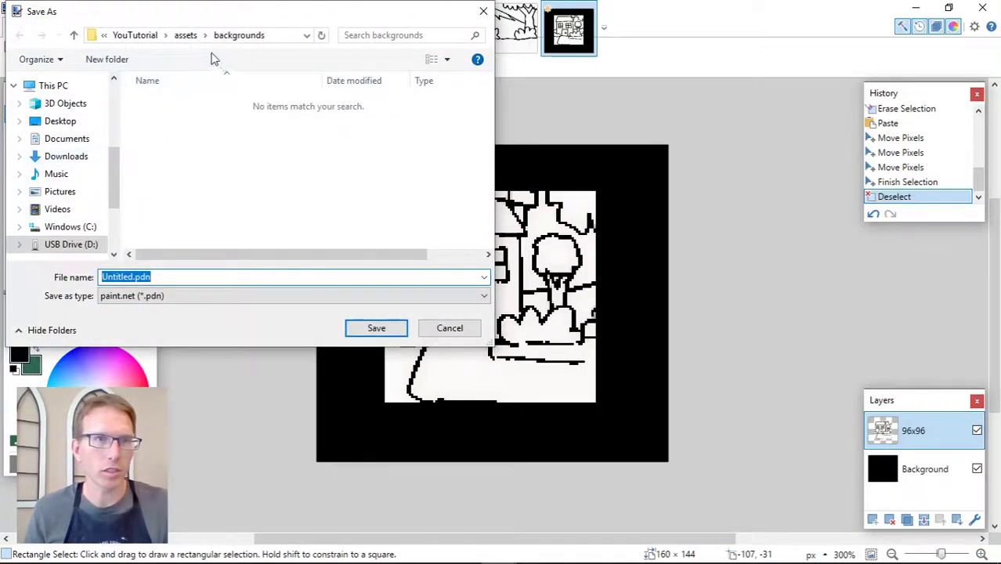
{"action": "left_click", "coordinate": [186, 37]}
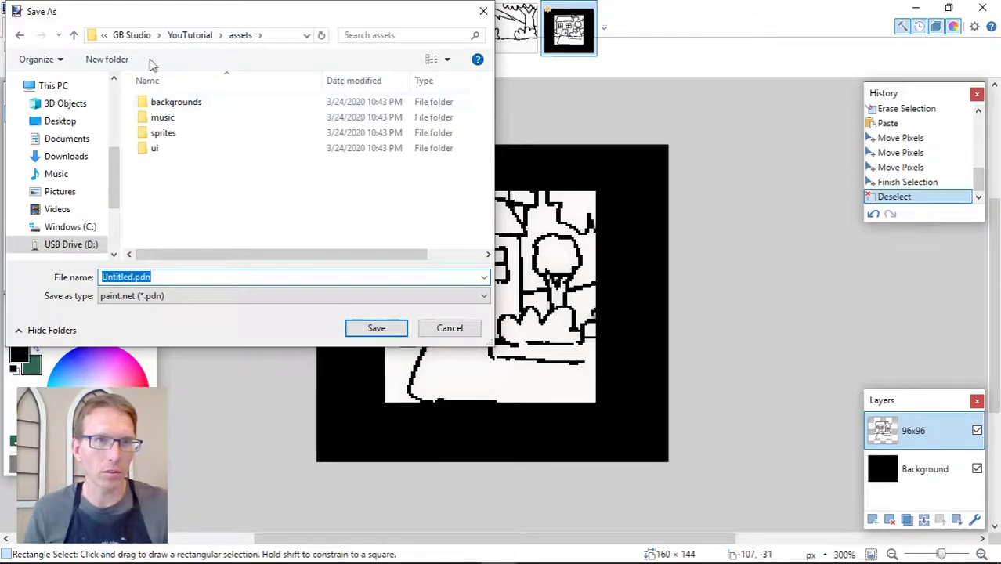
{"action": "left_click", "coordinate": [188, 38]}
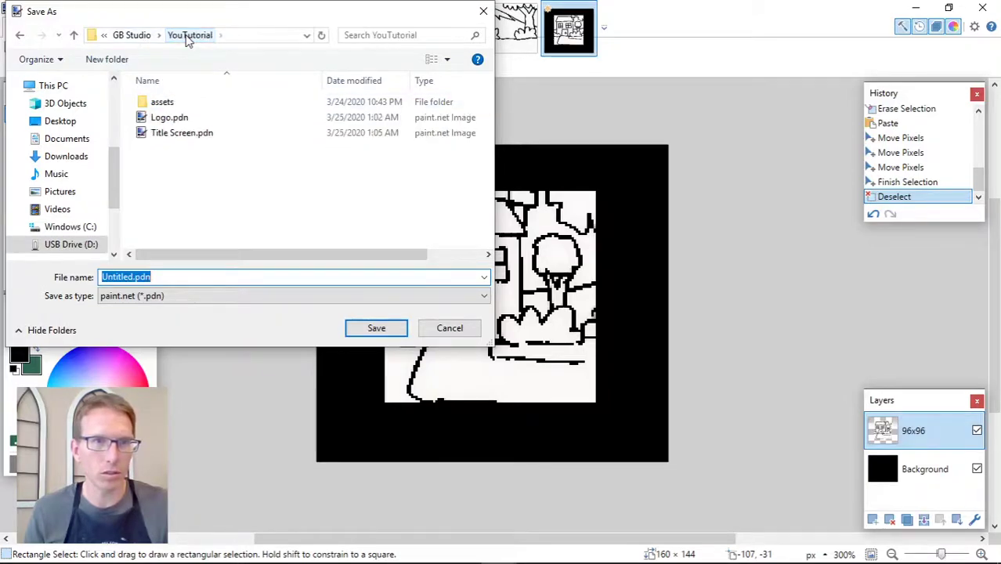
{"action": "double_click", "coordinate": [167, 107]}
{"action": "double_click", "coordinate": [167, 104]}
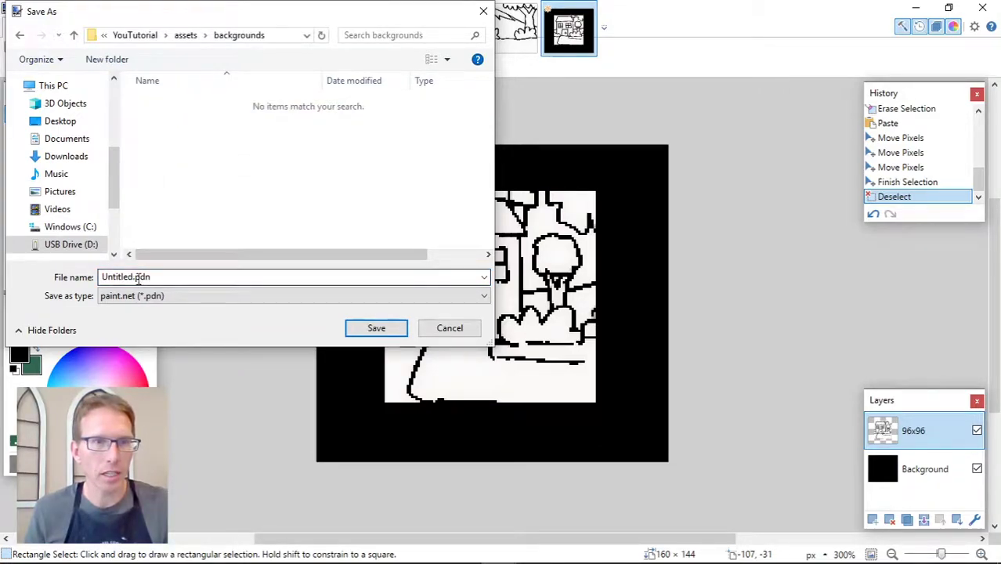
Name the file YouTutorial_path01.png and save it, replacing the existing file
{"action": "left_click_drag", "start_coordinate": [165, 279], "coordinate": [88, 282]}
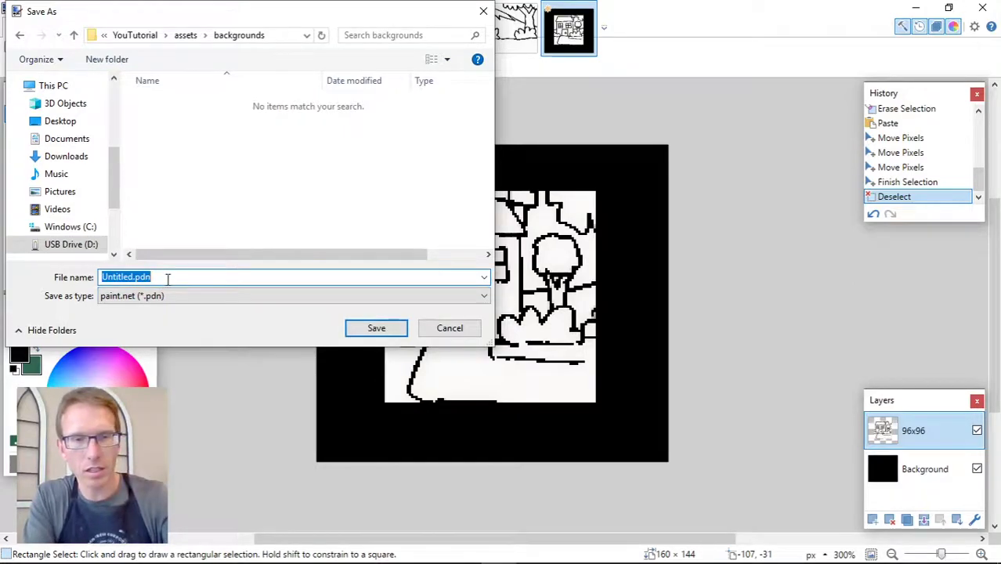
{"action": "type", "text": "Ypu"}
{"action": "key", "text": "BackSpace"}
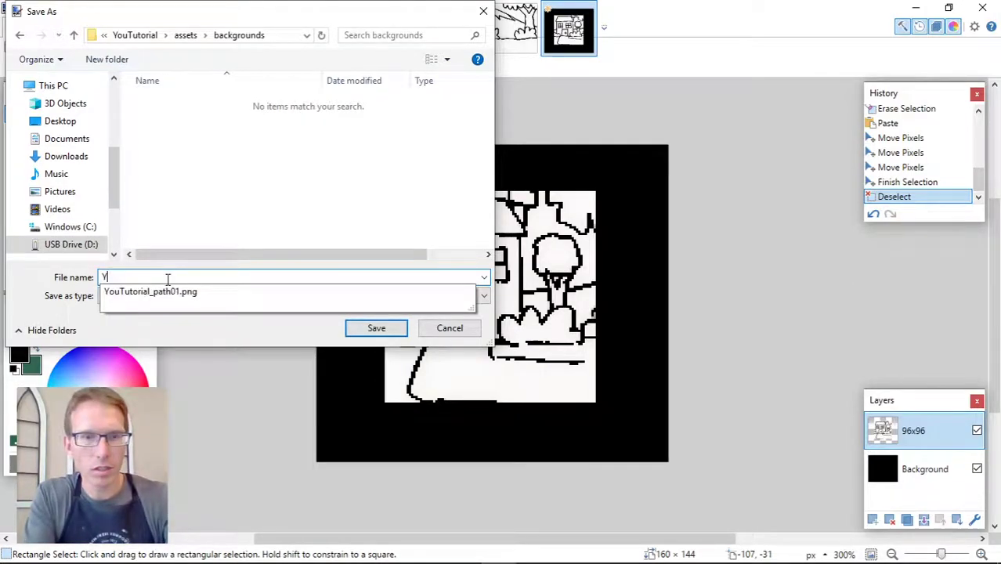
{"action": "key", "text": "Down"}
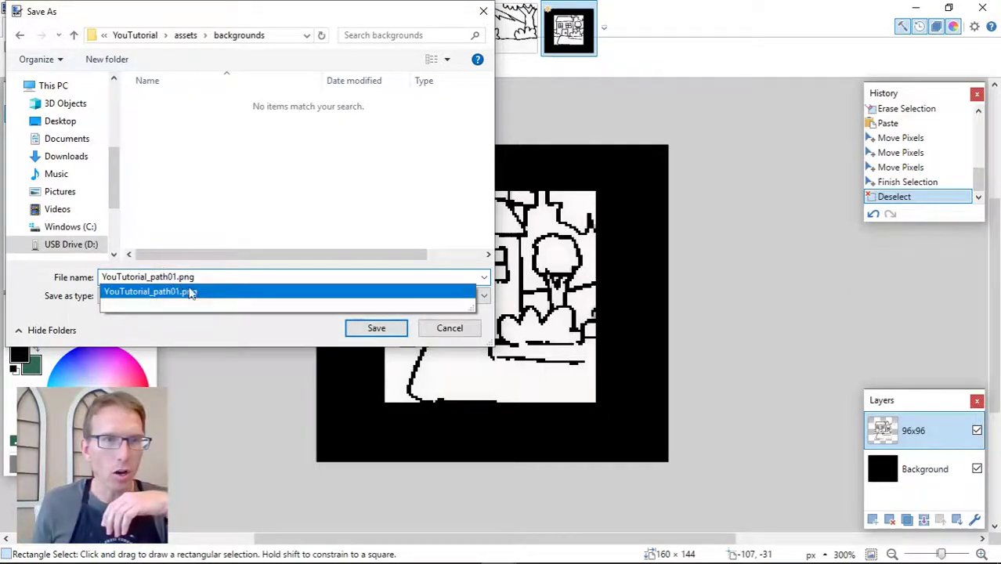
{"action": "left_click", "coordinate": [365, 333]}
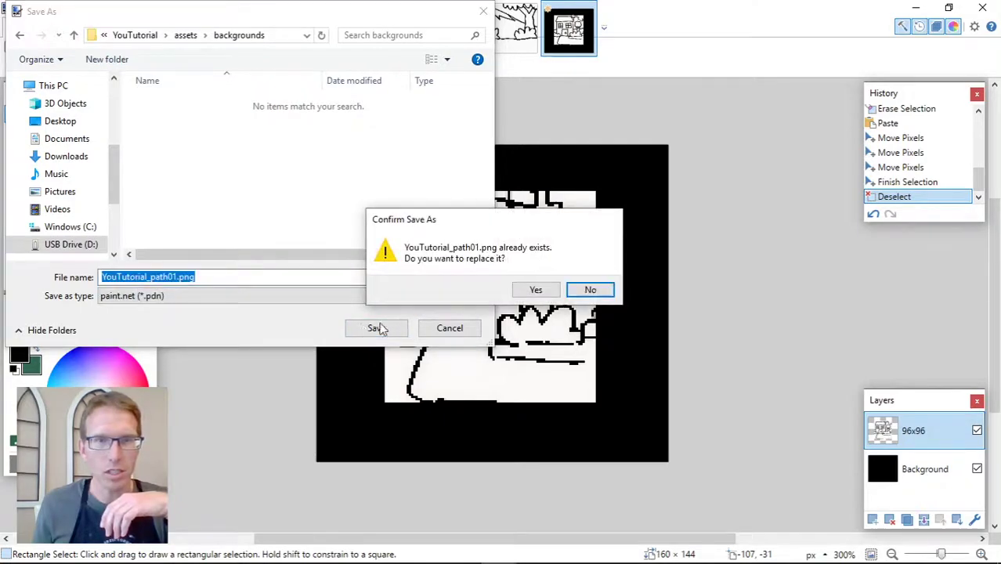
{"action": "left_click", "coordinate": [535, 291]}
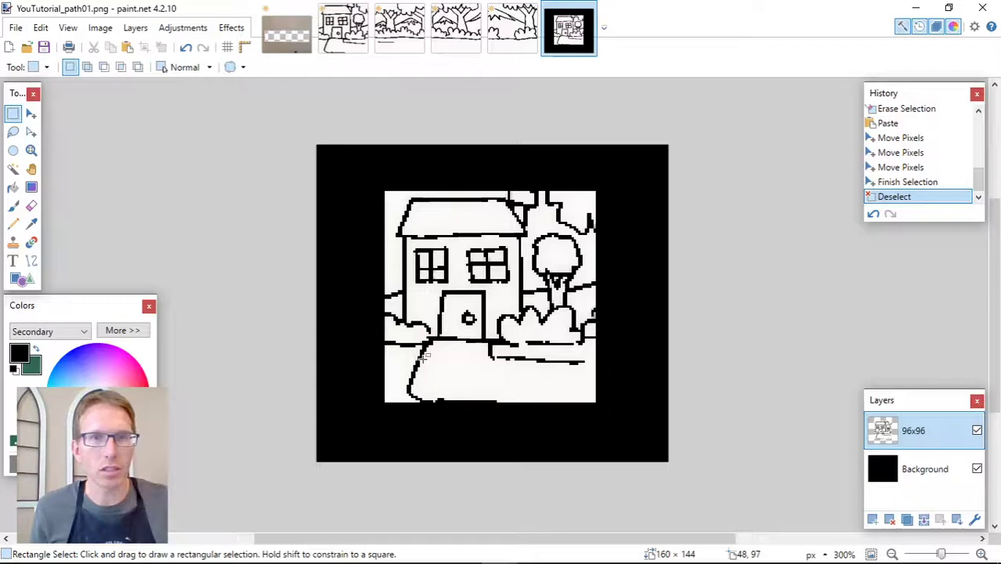
Clear the selection in the original 96 × 96 house drawing and choose the Paint Bucket tool
{"action": "left_click", "coordinate": [342, 43]}
{"action": "key", "text": "ctrl+z"}
{"action": "key", "text": "ctrl+y"}
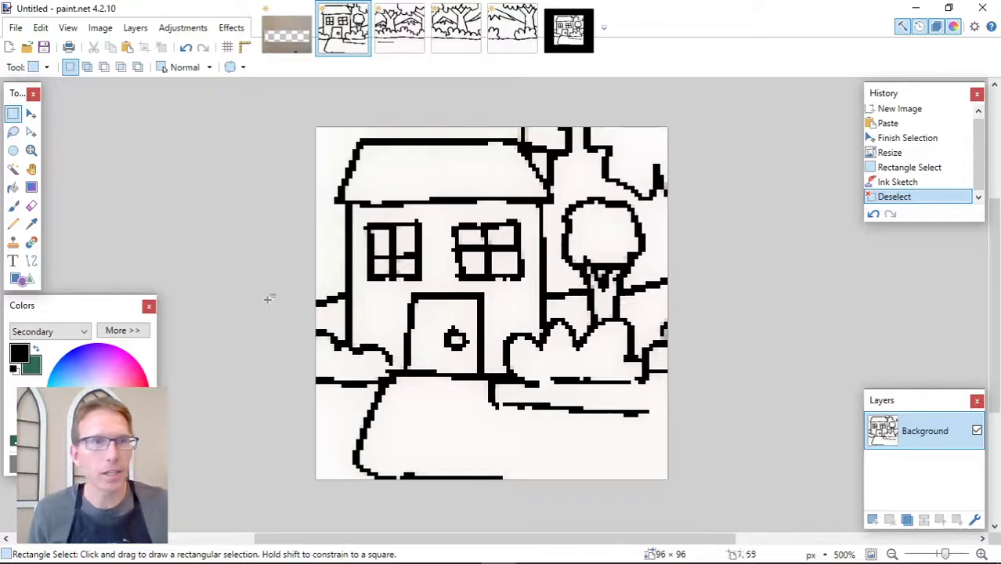
{"action": "left_click", "coordinate": [12, 187]}
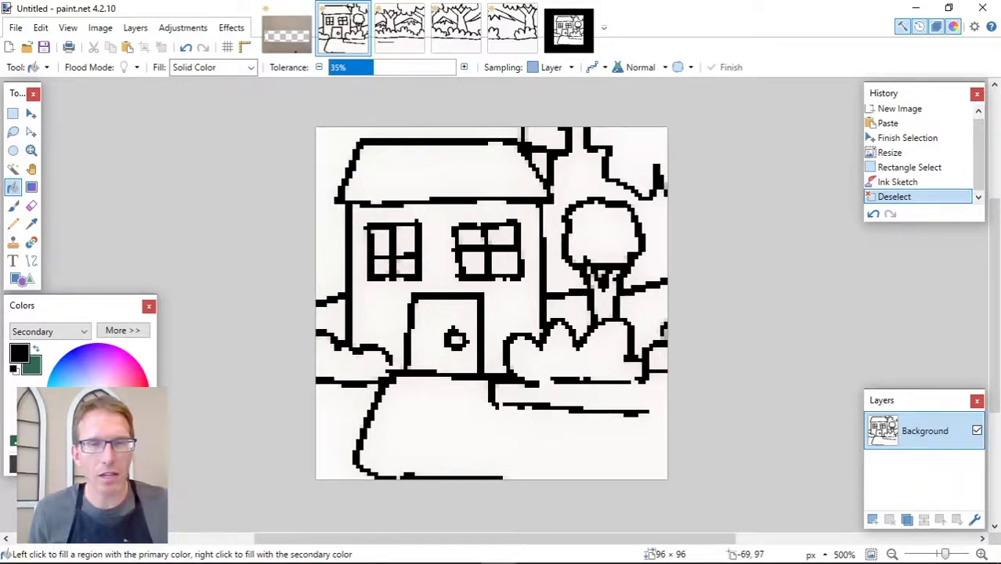
{"action": "mouse_move", "coordinate": [282, 558]}
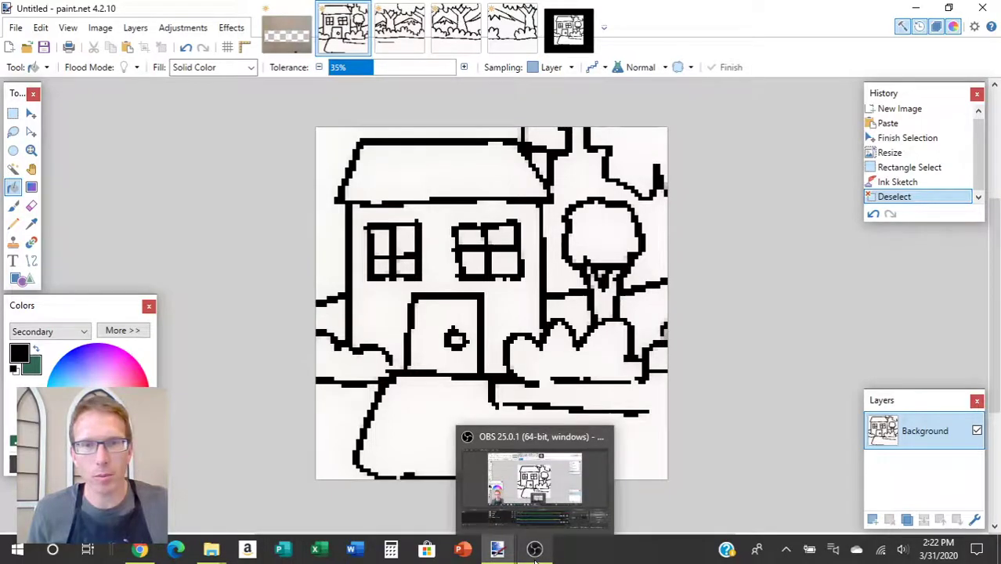
{"action": "left_click", "coordinate": [535, 551]}
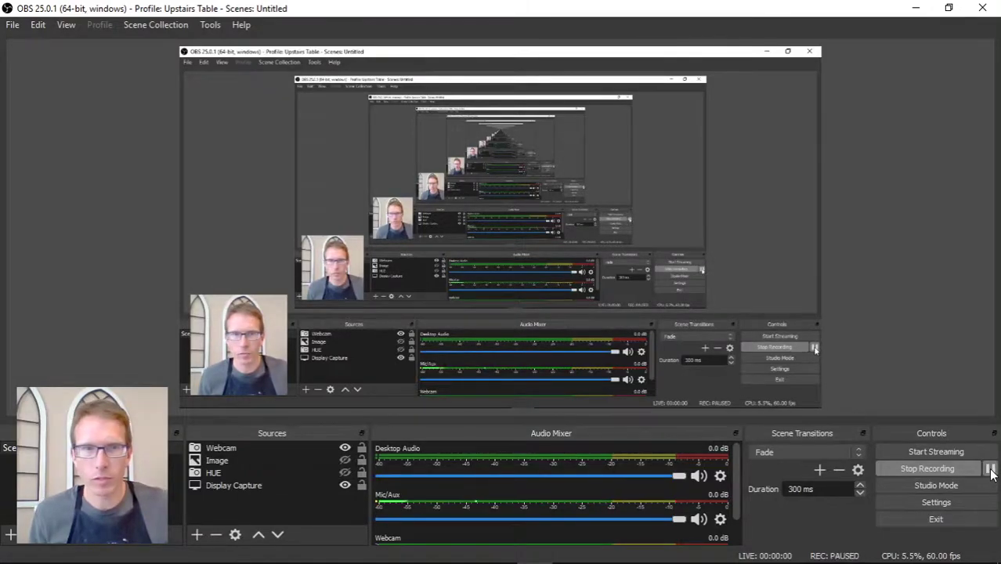
Switch back to paint.net and bring up the green outside.png map image
{"action": "mouse_move", "coordinate": [477, 556]}
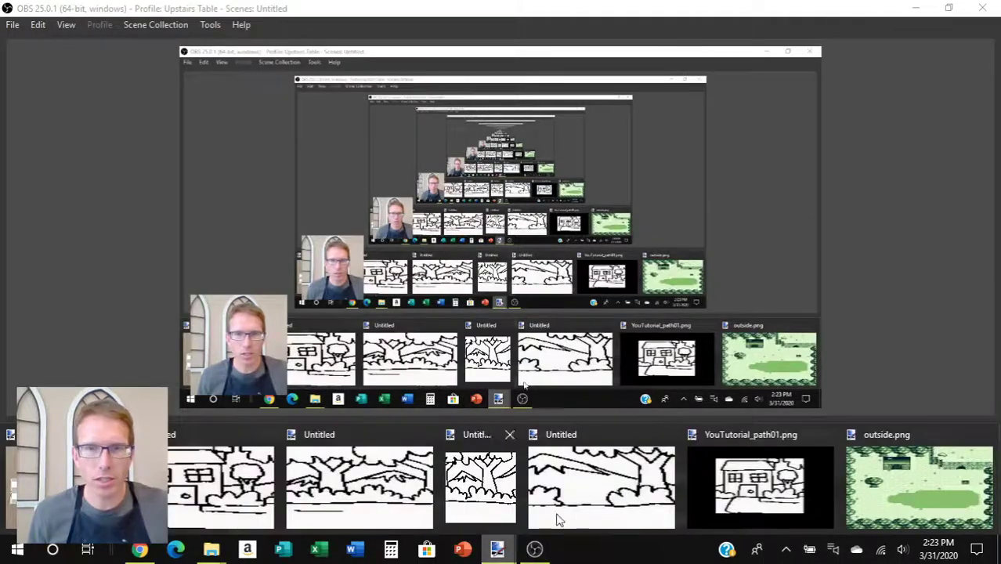
{"action": "left_click", "coordinate": [921, 436]}
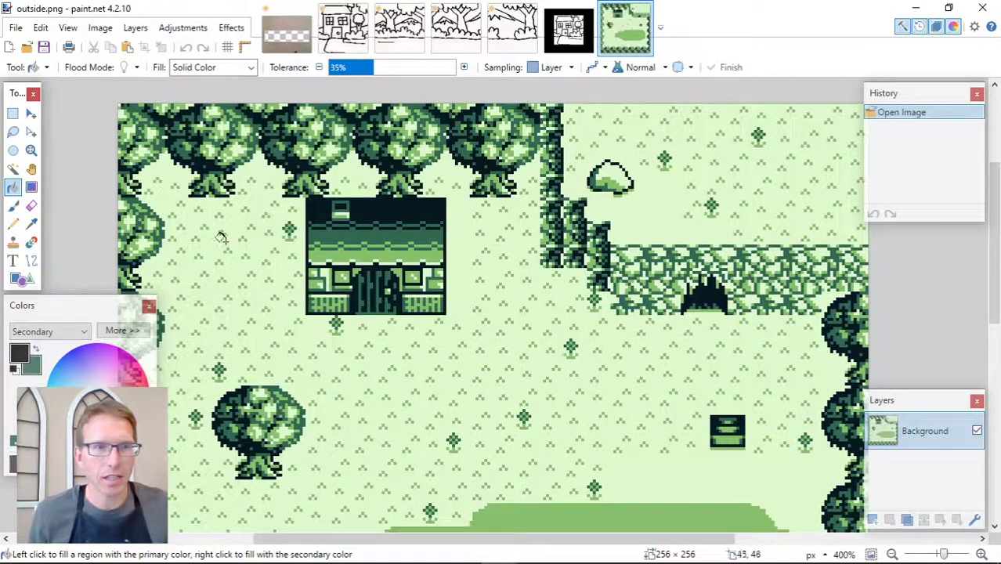
Sample the darkest colour and the dark green from the map's house roof and store both in the colour palette
{"action": "left_click_drag", "start_coordinate": [82, 321], "coordinate": [130, 109]}
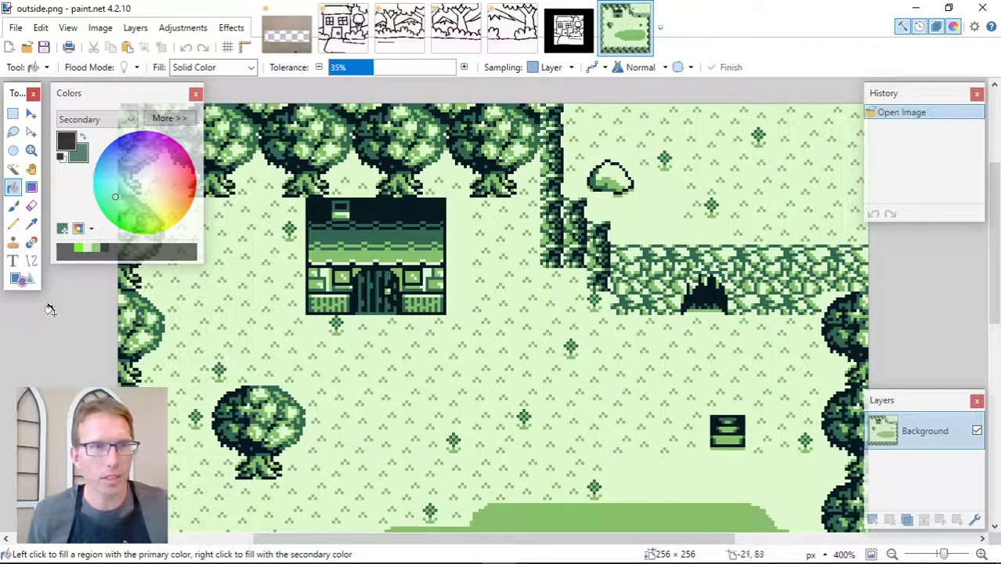
{"action": "left_click", "coordinate": [32, 225]}
{"action": "left_click", "coordinate": [424, 206]}
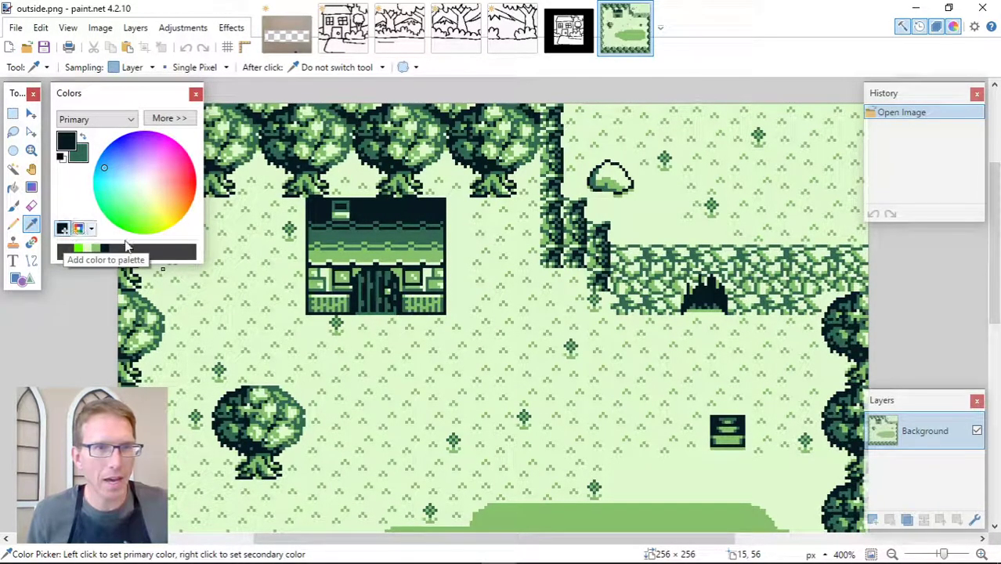
{"action": "left_click", "coordinate": [424, 229]}
{"action": "left_click", "coordinate": [63, 228]}
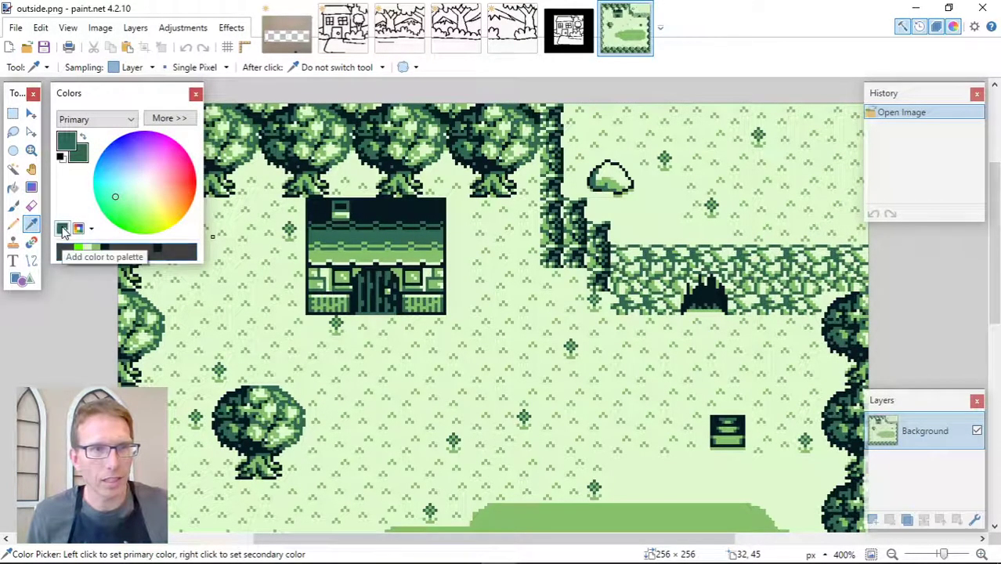
{"action": "left_click", "coordinate": [149, 249]}
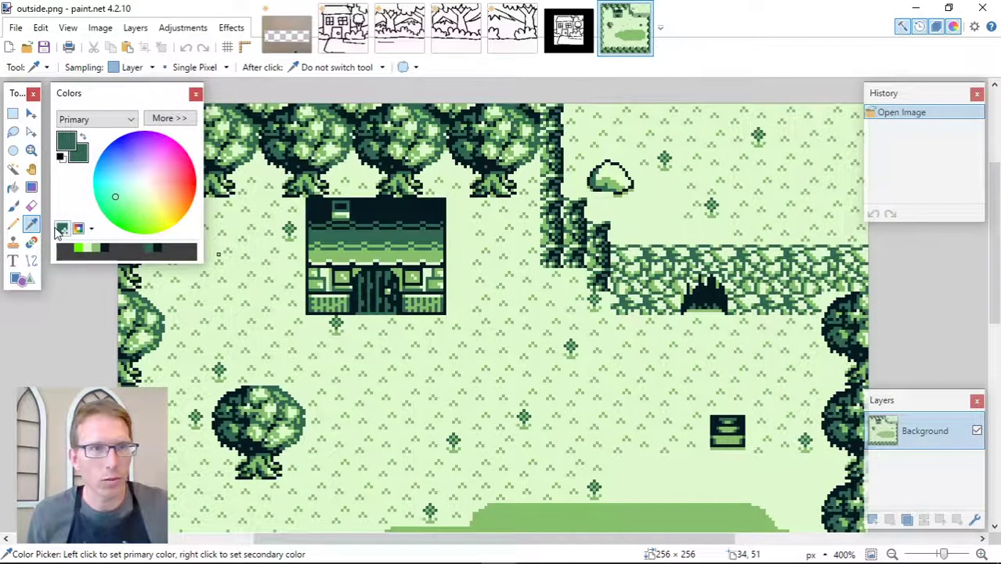
Sample the medium green from the house roof and the pale green from the grass, and add both to the palette
{"action": "left_click", "coordinate": [390, 248]}
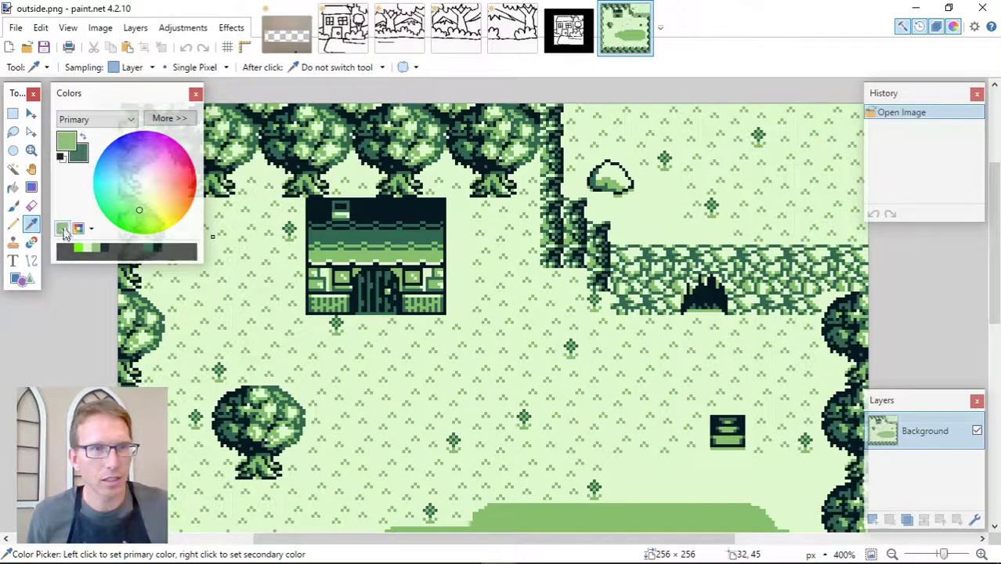
{"action": "left_click", "coordinate": [69, 231]}
{"action": "left_click", "coordinate": [141, 250]}
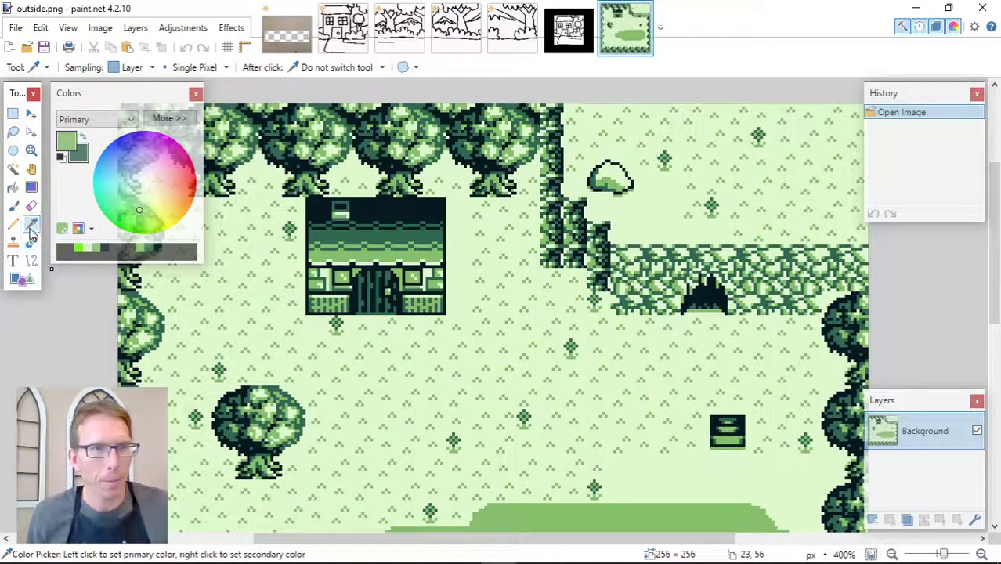
{"action": "left_click", "coordinate": [276, 222]}
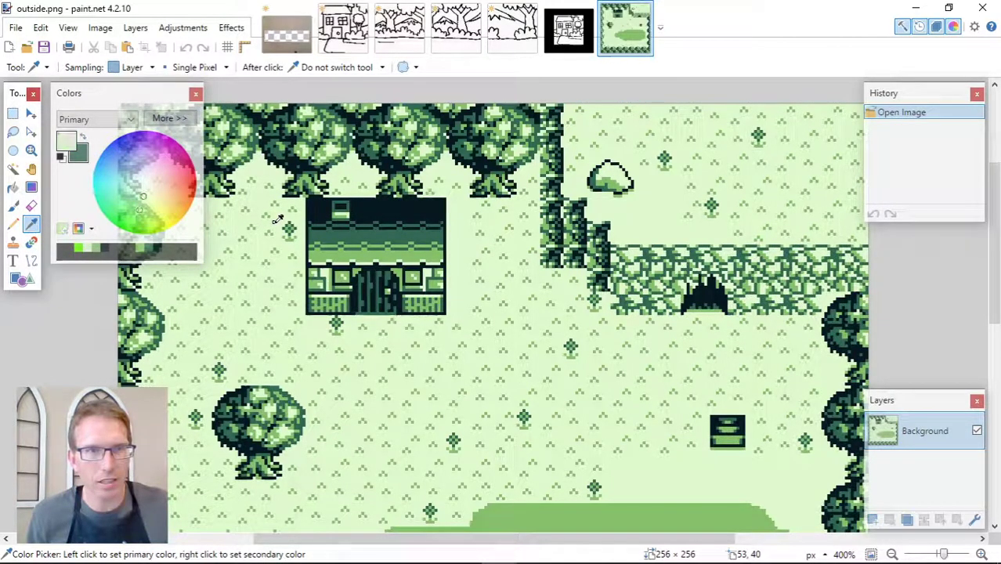
{"action": "left_click", "coordinate": [131, 251]}
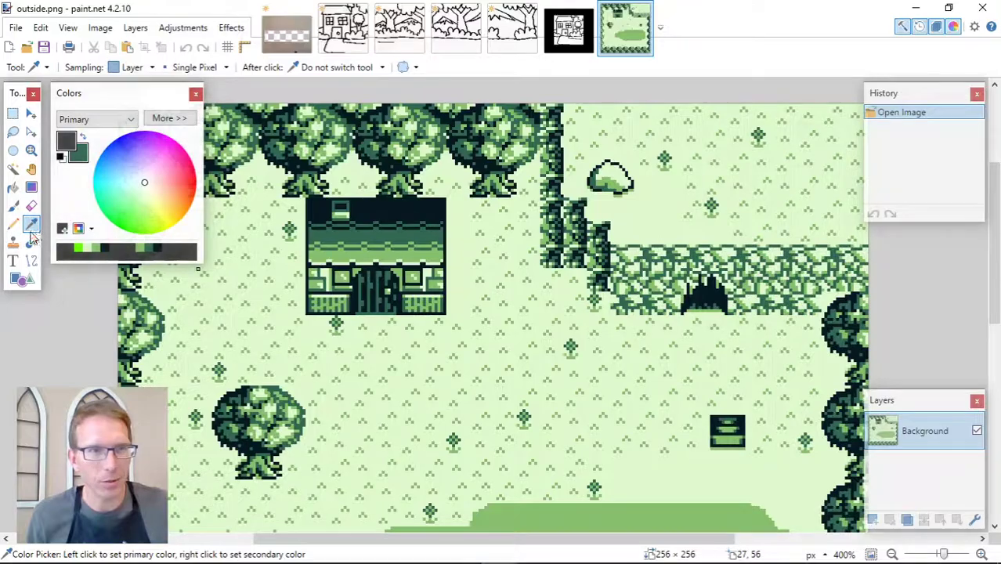
{"action": "left_click", "coordinate": [280, 271]}
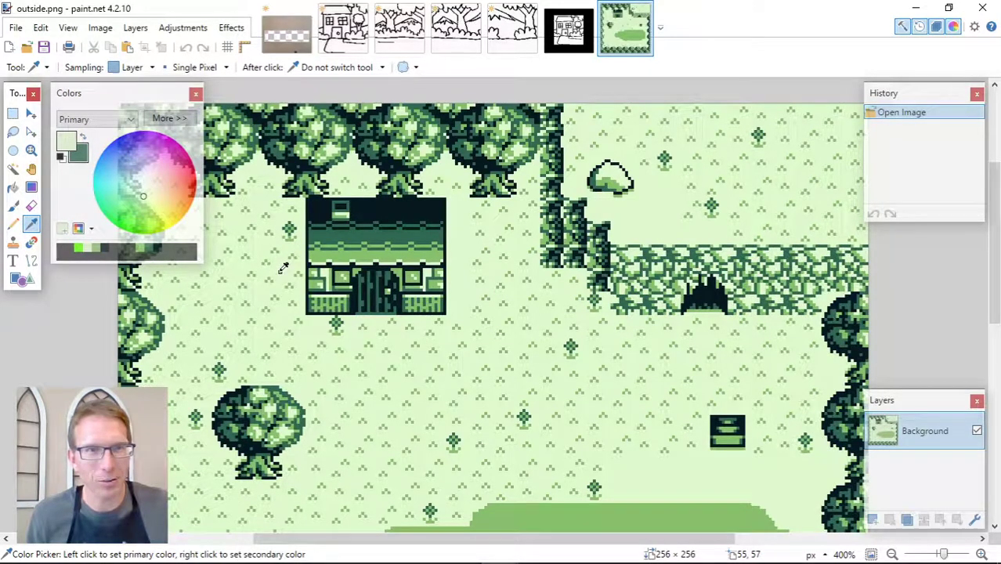
{"action": "left_click", "coordinate": [62, 228]}
{"action": "left_click", "coordinate": [133, 251]}
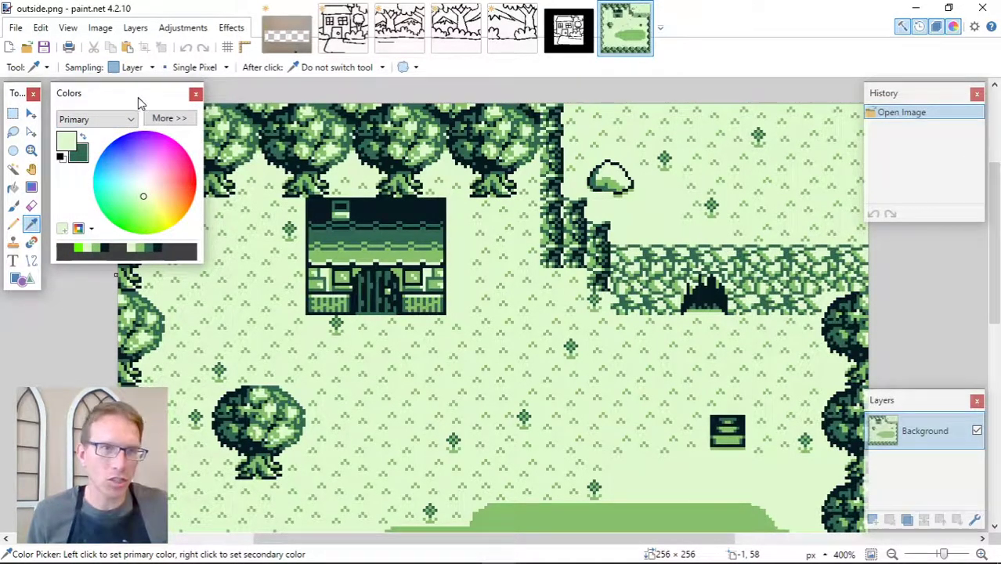
Save the current colour palette as YouTutorial, replacing the existing palette of that name
{"action": "left_click", "coordinate": [892, 554]}
{"action": "left_click", "coordinate": [892, 554]}
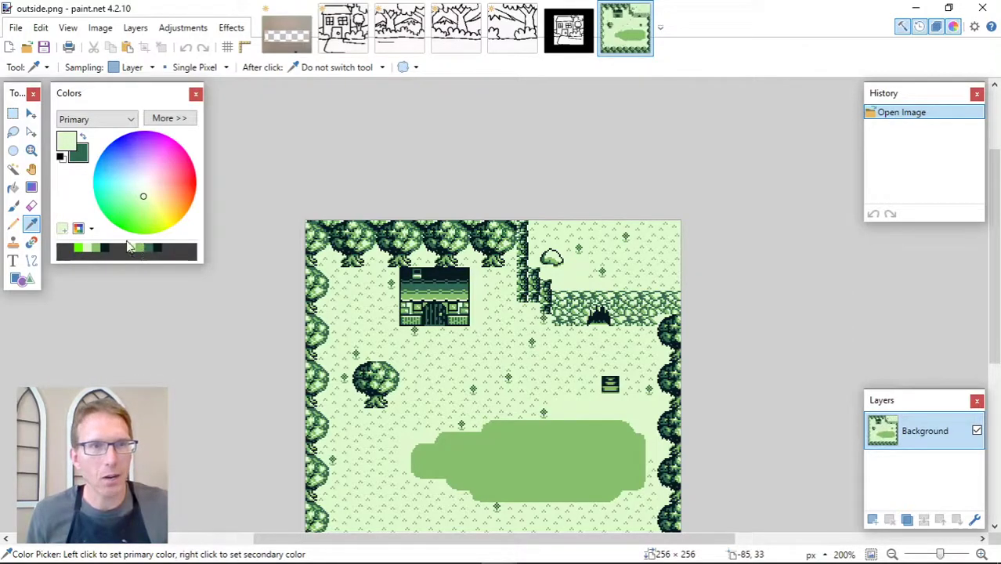
{"action": "left_click", "coordinate": [87, 228]}
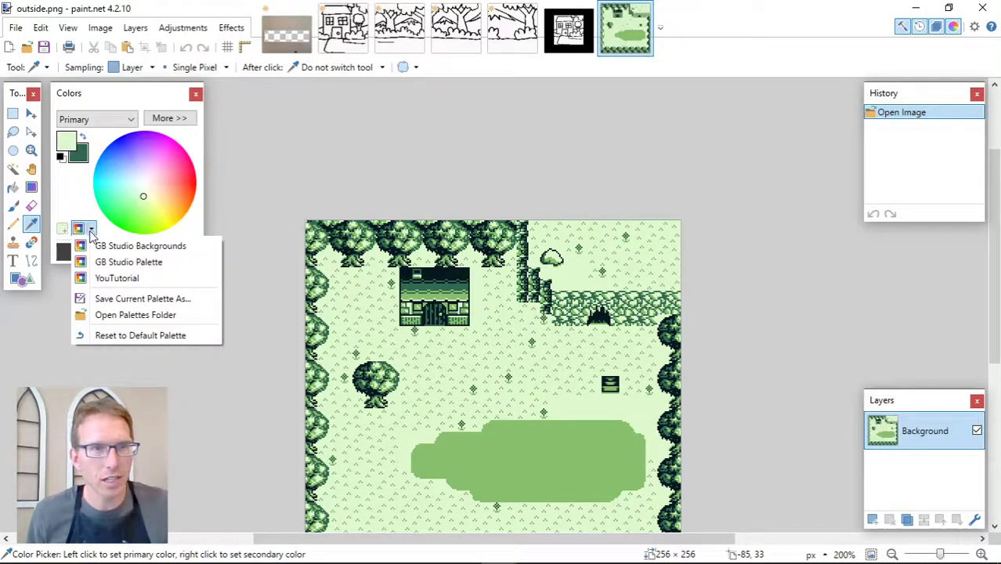
{"action": "left_click", "coordinate": [132, 302]}
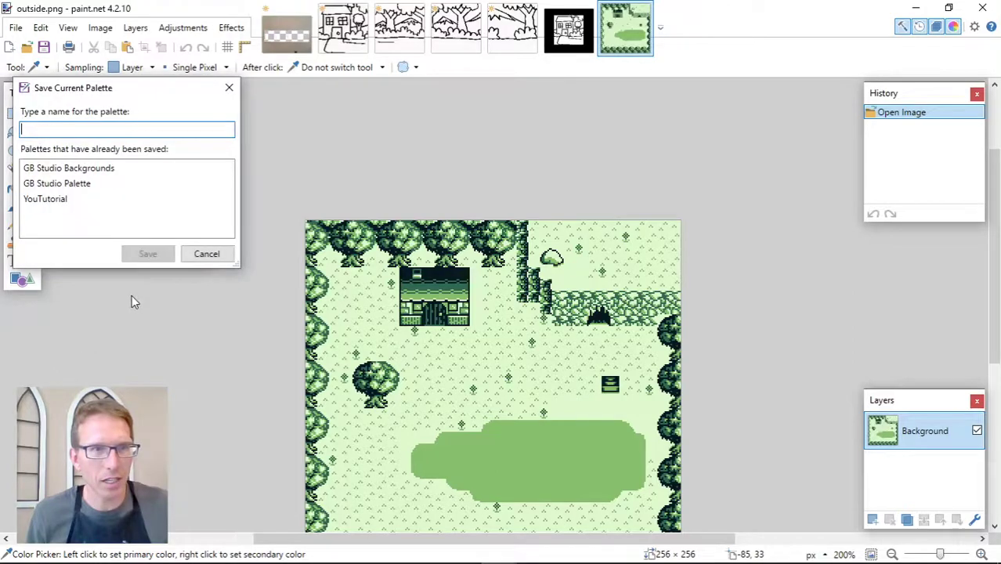
{"action": "left_click", "coordinate": [64, 200]}
{"action": "left_click", "coordinate": [146, 253]}
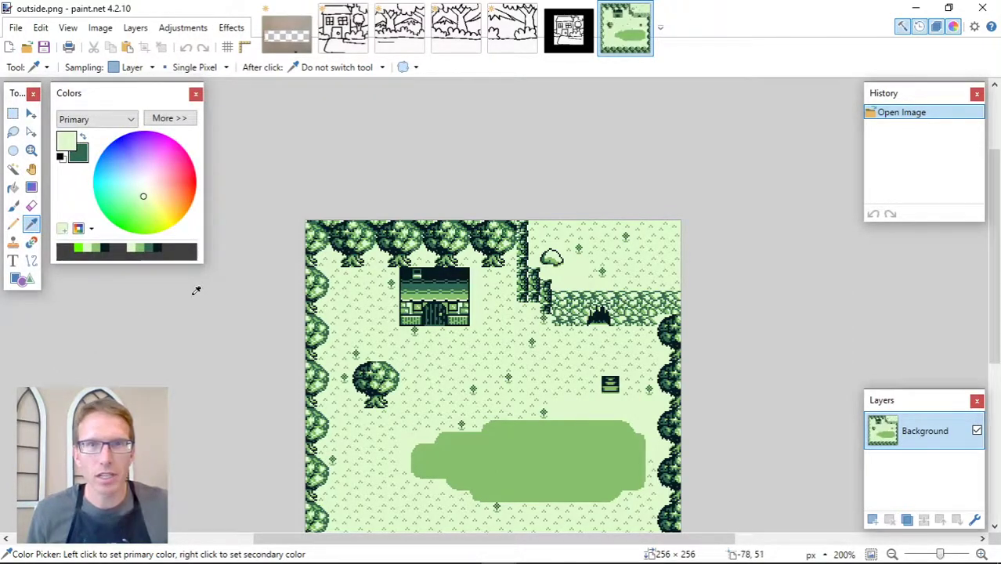
Return to the 96 × 96 house drawing and ready the Paint Bucket with the dark green palette colour
{"action": "left_click", "coordinate": [335, 43]}
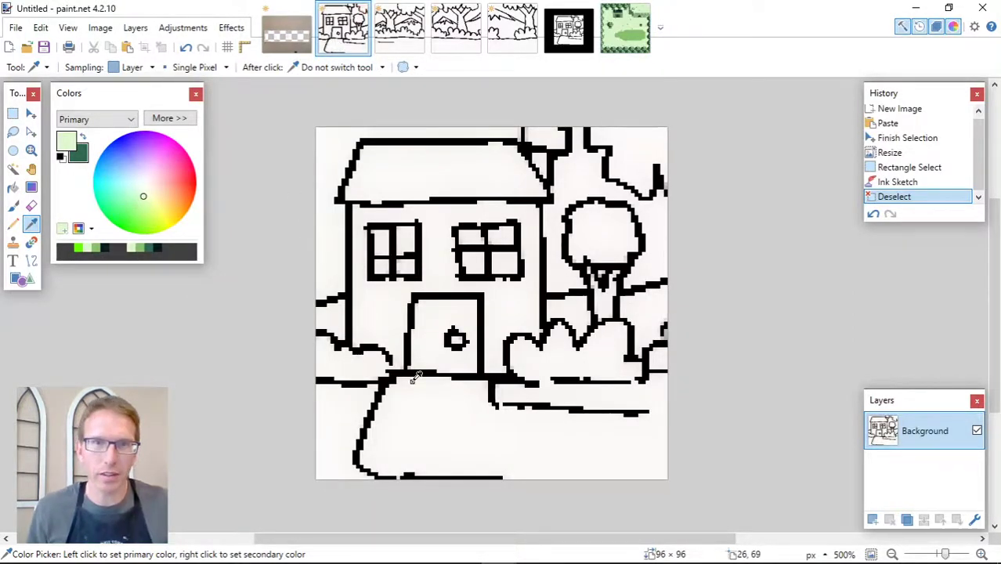
{"action": "left_click", "coordinate": [13, 188]}
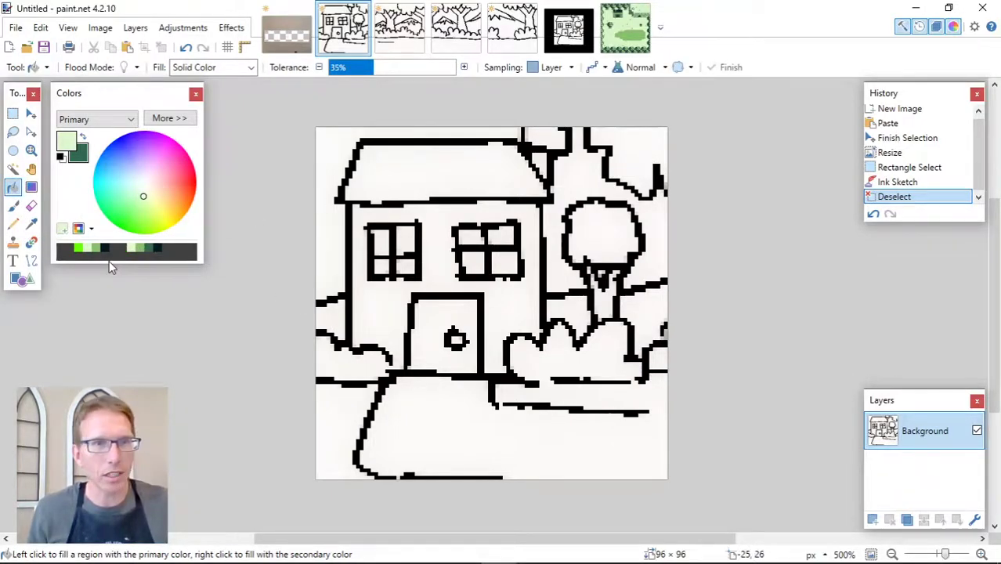
{"action": "left_click", "coordinate": [148, 249]}
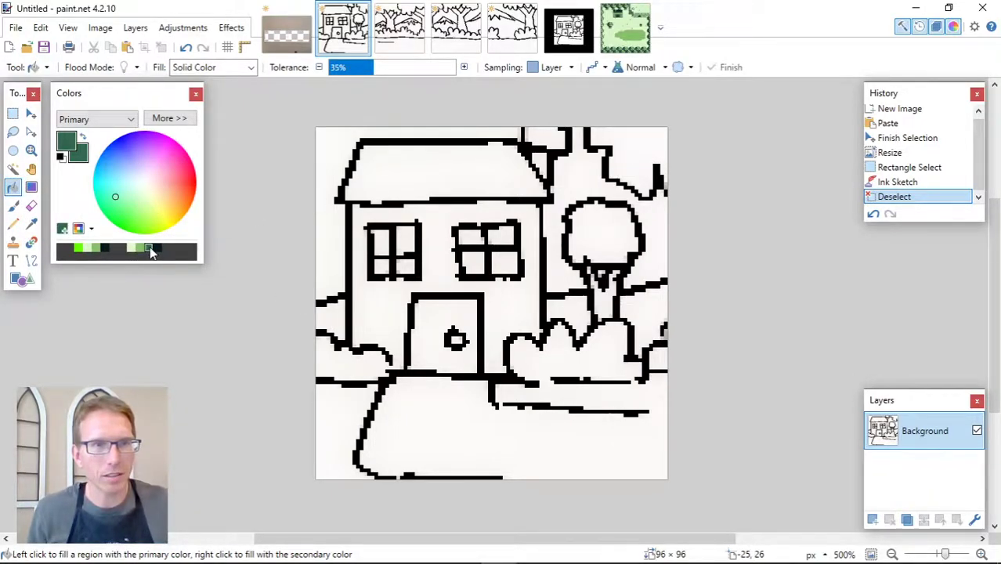
Try filling the round treetop, the foliage in the upper-right corner and, at 53% tolerance, the bush with dark green
{"action": "left_click", "coordinate": [602, 229]}
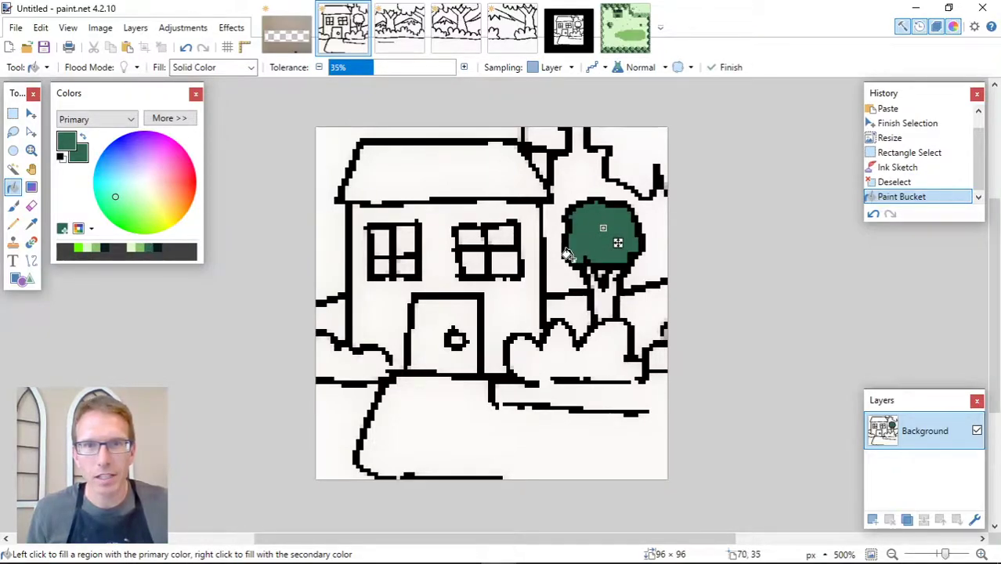
{"action": "left_click", "coordinate": [628, 154]}
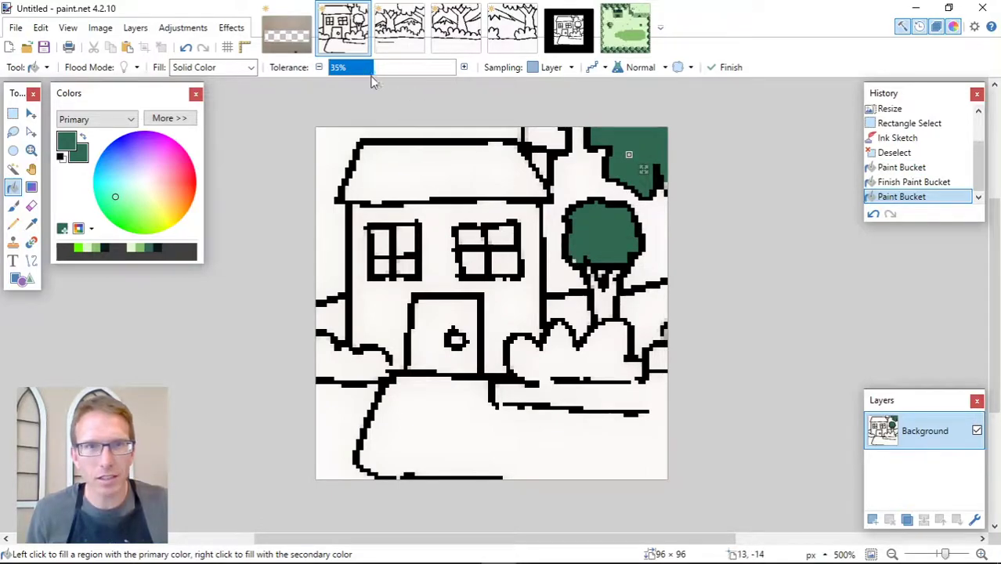
{"action": "left_click_drag", "start_coordinate": [374, 76], "coordinate": [398, 72]}
{"action": "left_click", "coordinate": [556, 358]}
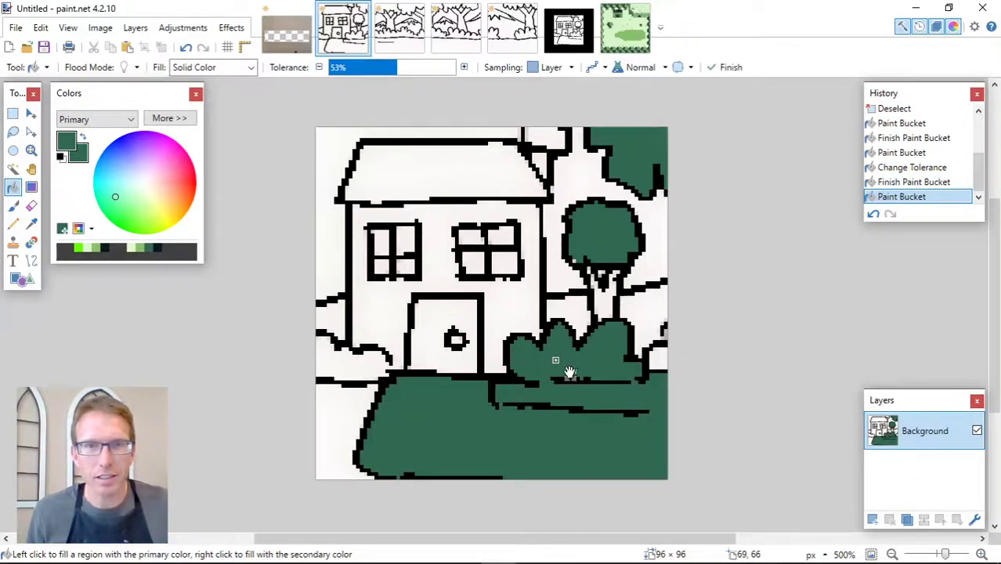
Undo all Paint Bucket fills in the house drawing and lower the fill tolerance to 13%
{"action": "left_click", "coordinate": [873, 215]}
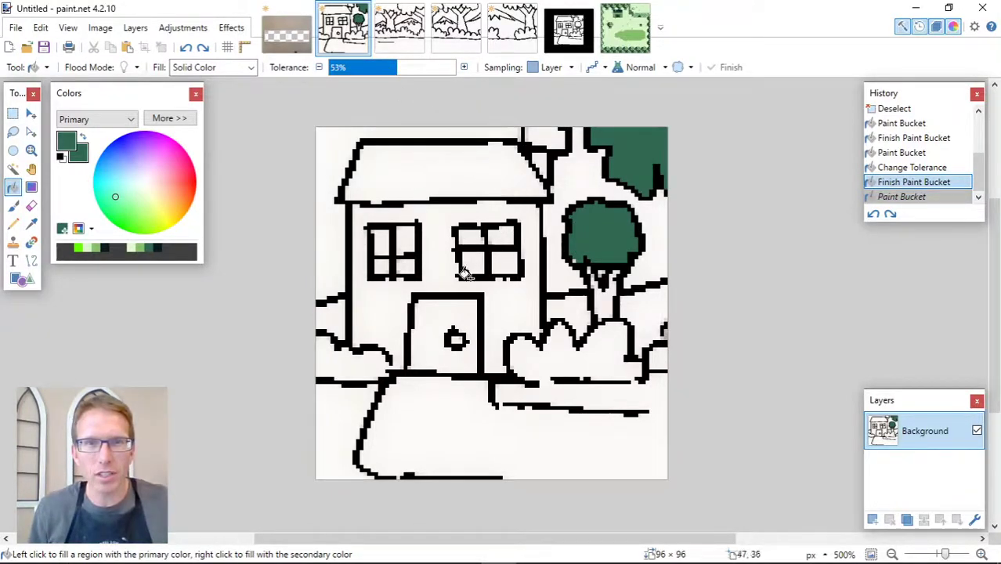
{"action": "left_click_drag", "start_coordinate": [396, 71], "coordinate": [347, 72]}
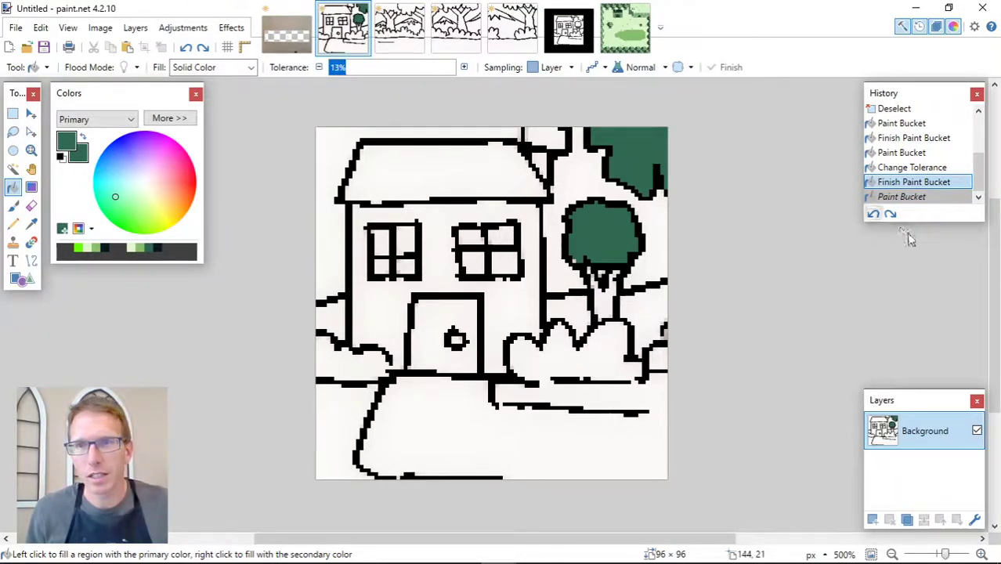
{"action": "left_click", "coordinate": [873, 214]}
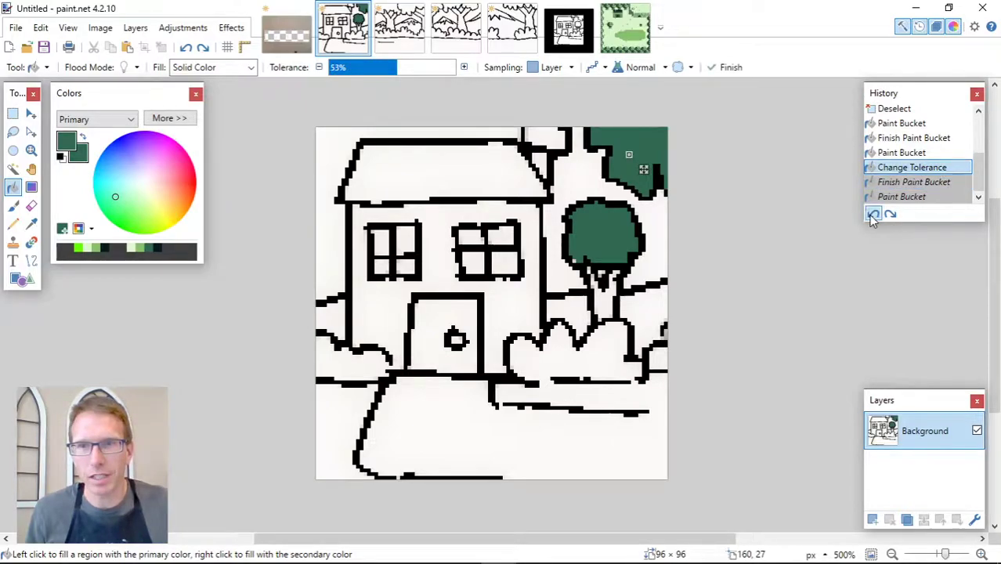
{"action": "left_click", "coordinate": [872, 215]}
{"action": "left_click", "coordinate": [873, 215]}
{"action": "left_click", "coordinate": [873, 214]}
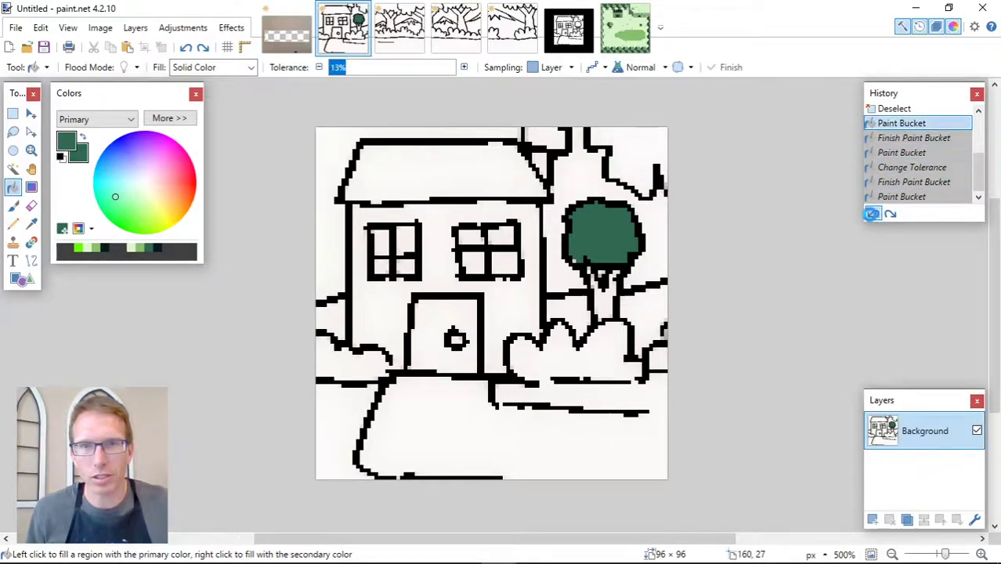
{"action": "left_click", "coordinate": [872, 215]}
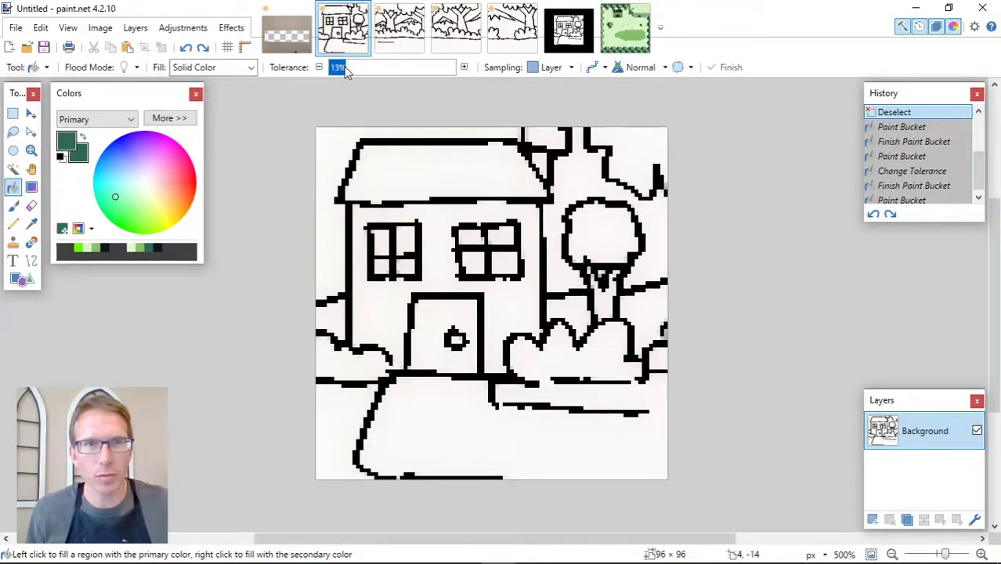
Fill the round treetop with dark green at 37% tolerance; try the same fill on the bush and undo it
{"action": "left_click", "coordinate": [604, 232]}
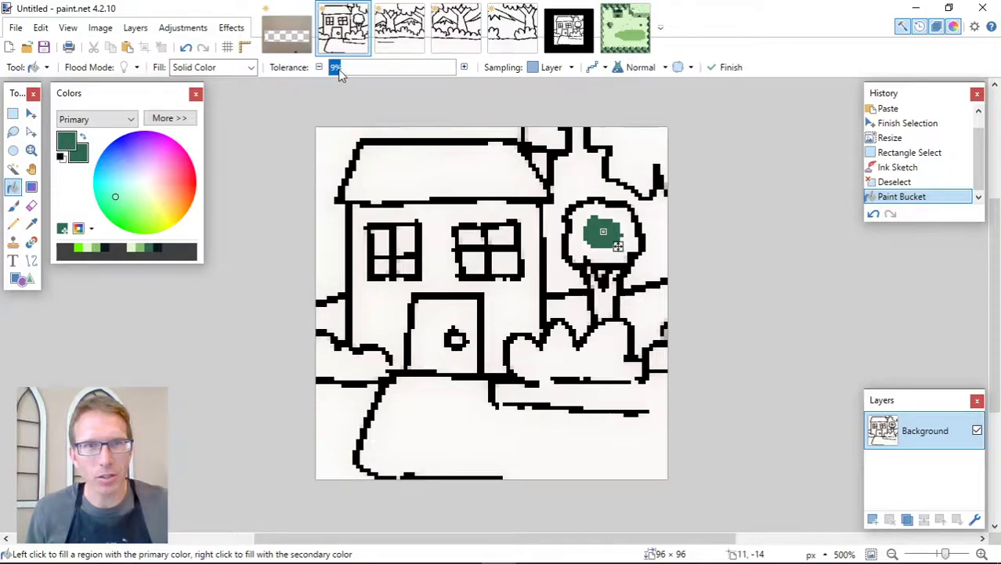
{"action": "left_click_drag", "start_coordinate": [339, 69], "coordinate": [376, 76]}
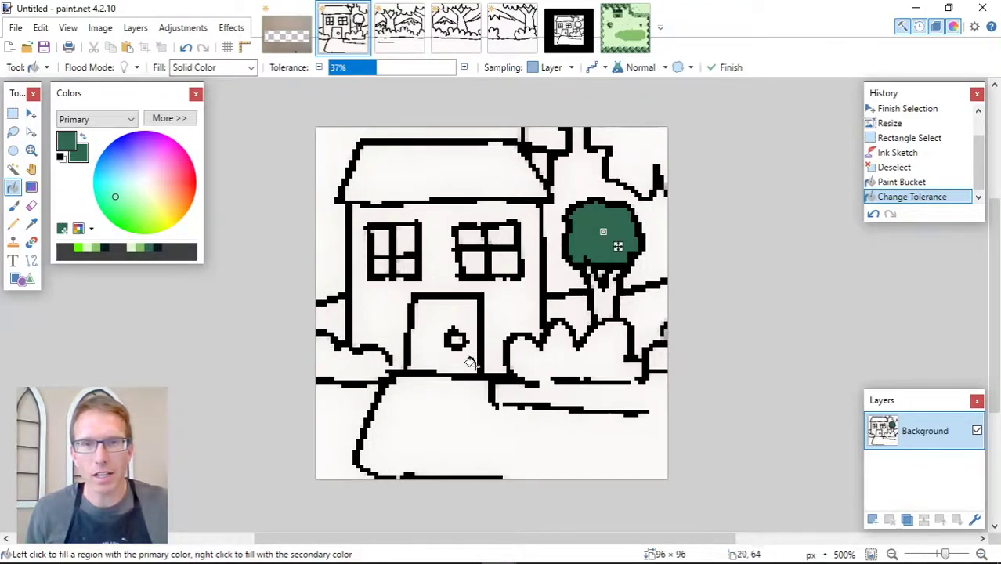
{"action": "left_click", "coordinate": [595, 359]}
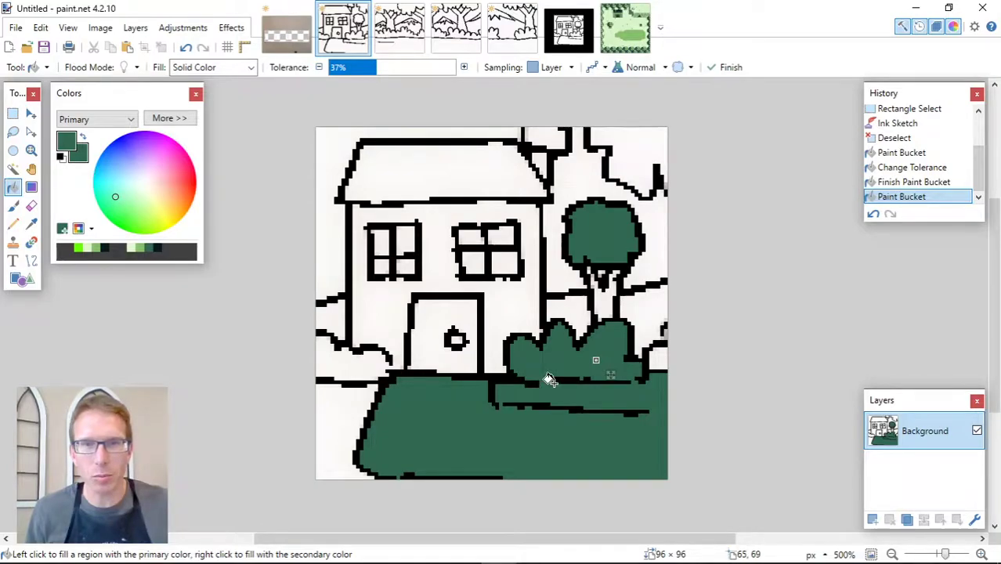
{"action": "left_click", "coordinate": [873, 214]}
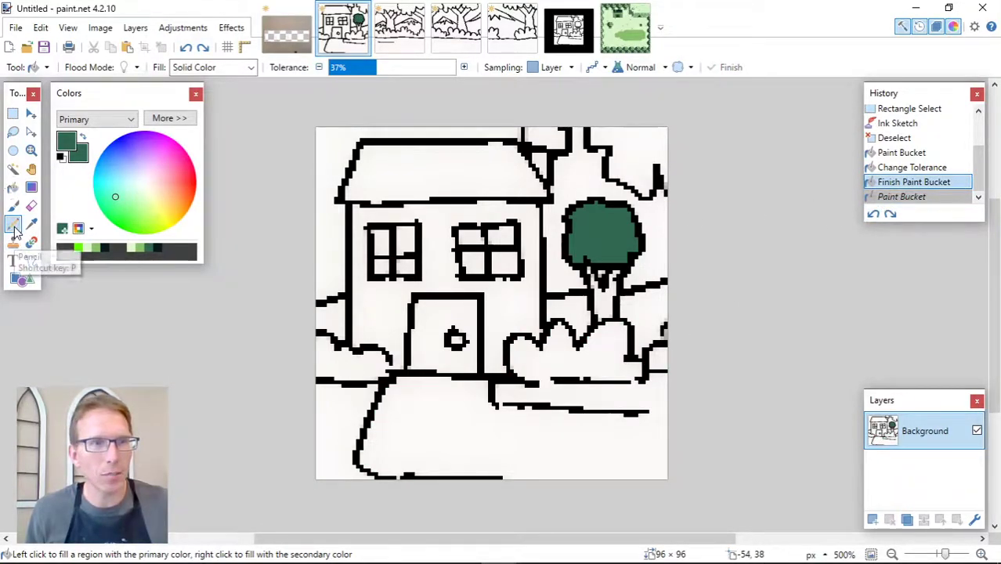
Close the gap in the bush's bottom outline with the Pencil, using the darkest palette colour
{"action": "left_click", "coordinate": [12, 224]}
{"action": "left_click", "coordinate": [159, 250]}
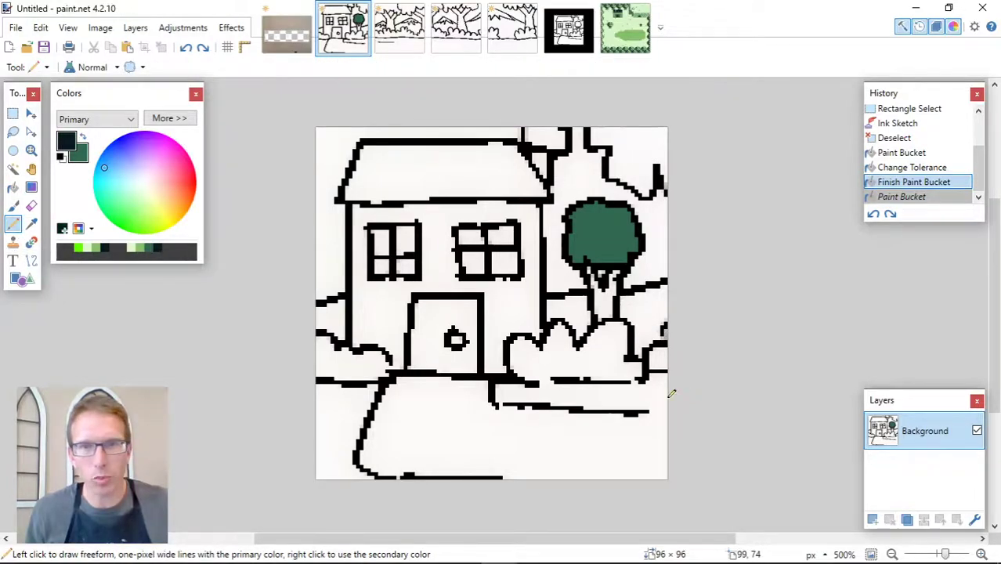
{"action": "left_click", "coordinate": [560, 376]}
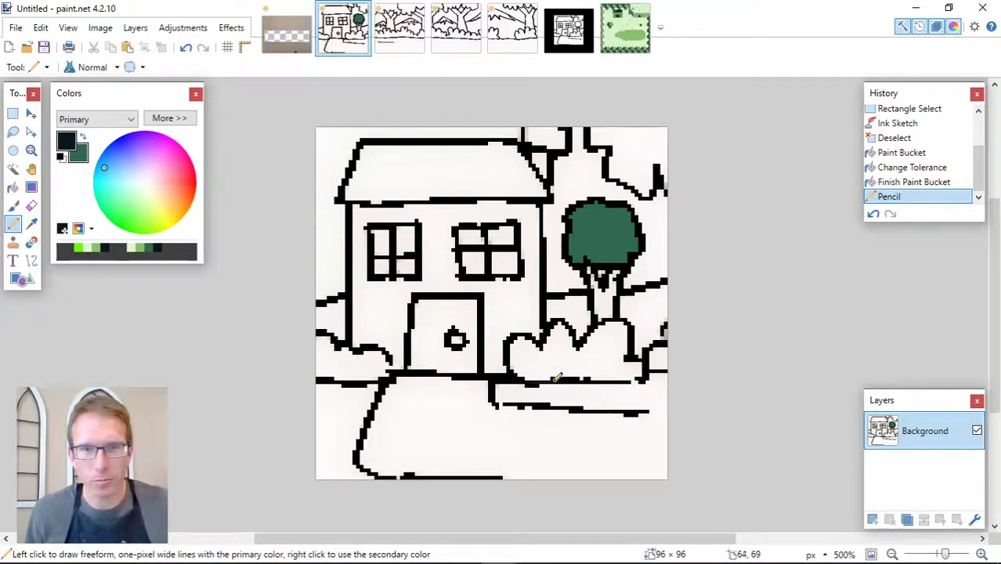
{"action": "left_click", "coordinate": [583, 378]}
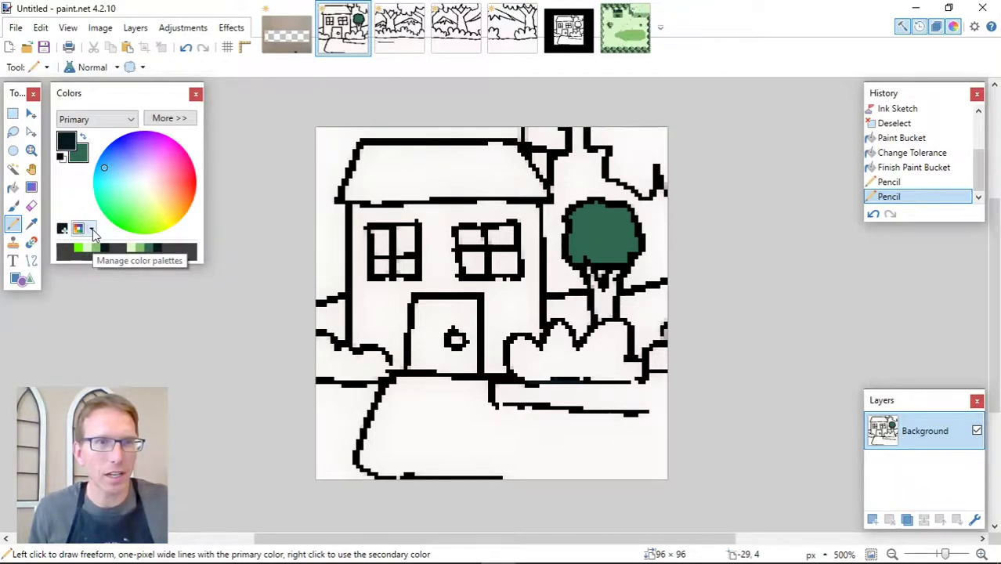
Change the primary colour to pure black (hex 000000) by lowering its saturation and value to 0
{"action": "left_click", "coordinate": [158, 121]}
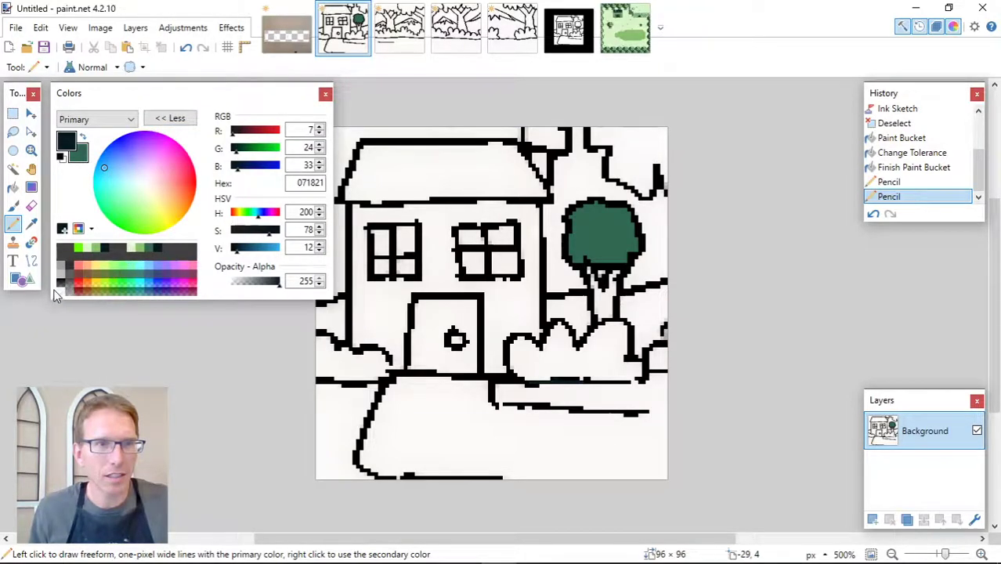
{"action": "left_click_drag", "start_coordinate": [274, 239], "coordinate": [201, 233]}
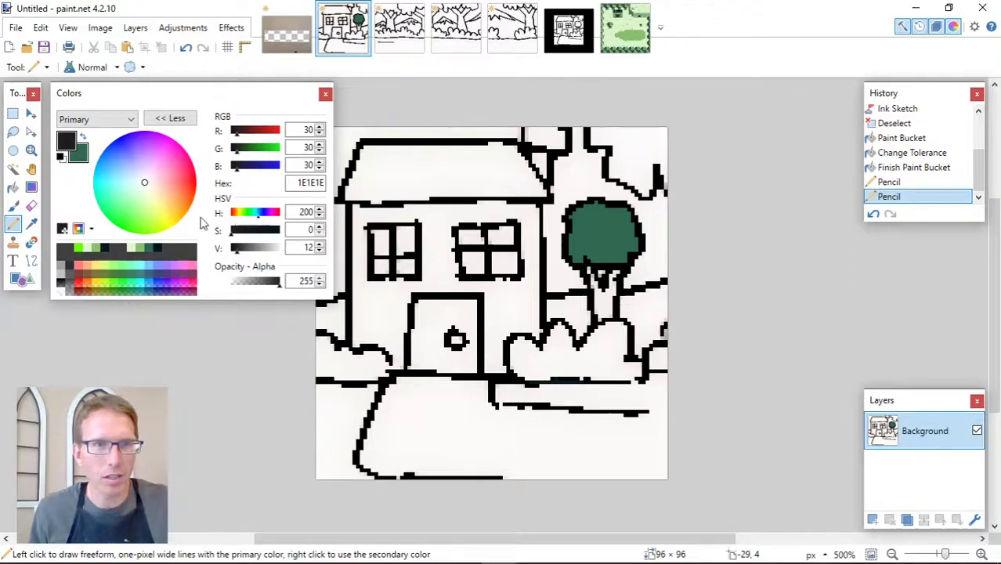
{"action": "left_click_drag", "start_coordinate": [235, 249], "coordinate": [223, 257]}
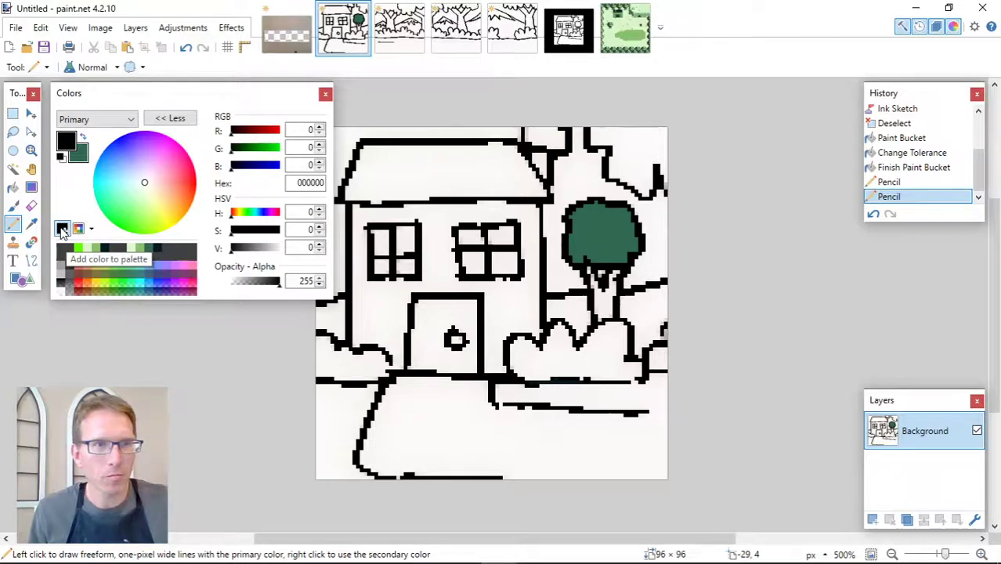
Choose the YouTutorial colour palette and reduce the Colors window to its compact view
{"action": "left_click", "coordinate": [85, 228]}
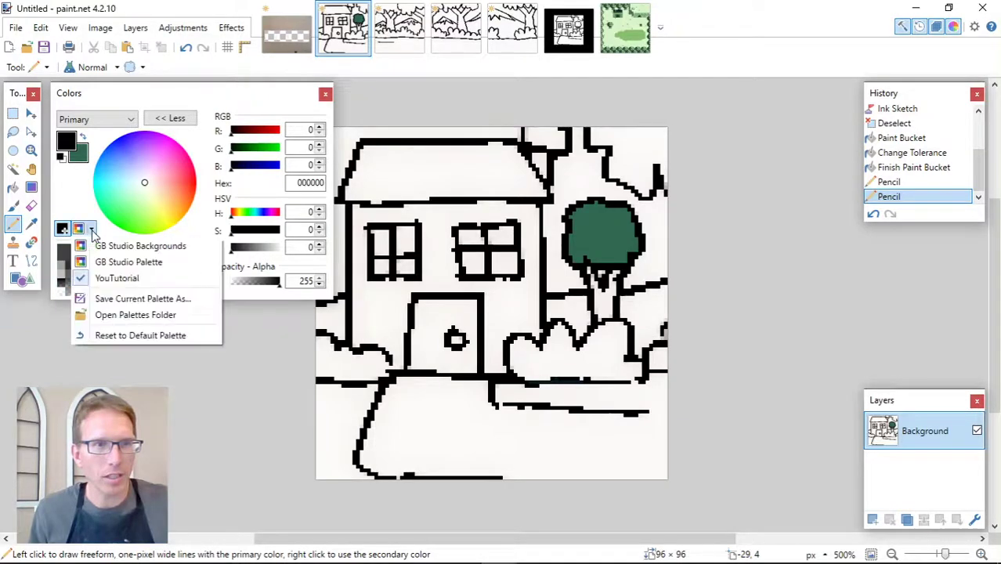
{"action": "left_click", "coordinate": [113, 279]}
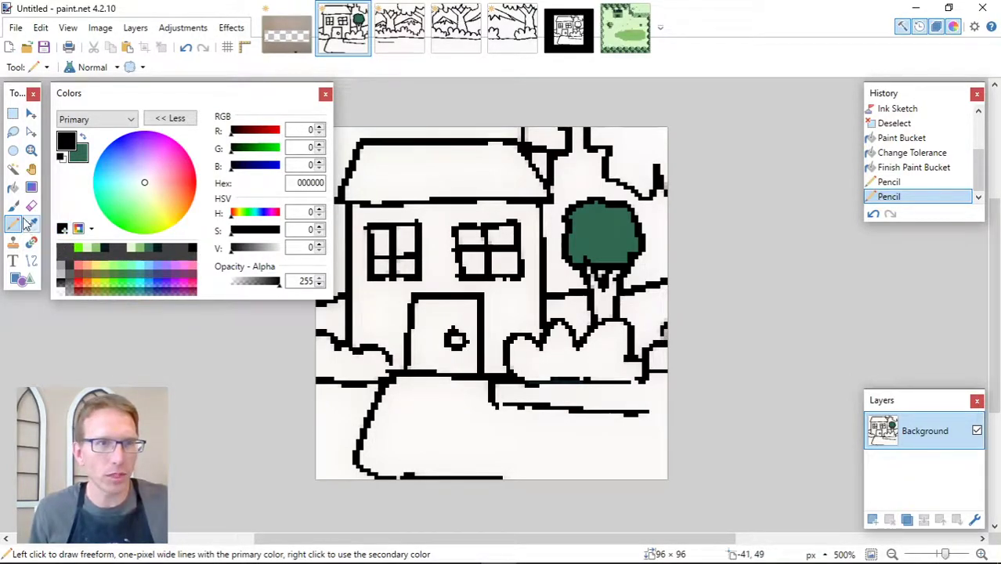
{"action": "left_click", "coordinate": [174, 121]}
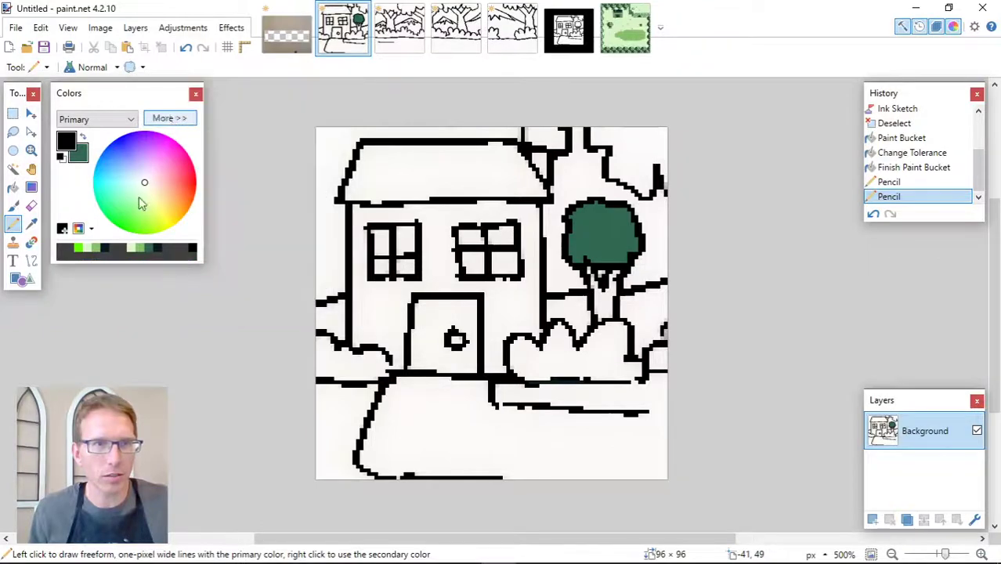
Close the gaps in the bush outlines and extend the path's edge lines to the canvas's right edge with the black Pencil
{"action": "left_click_drag", "start_coordinate": [531, 378], "coordinate": [575, 383]}
{"action": "left_click", "coordinate": [538, 377]}
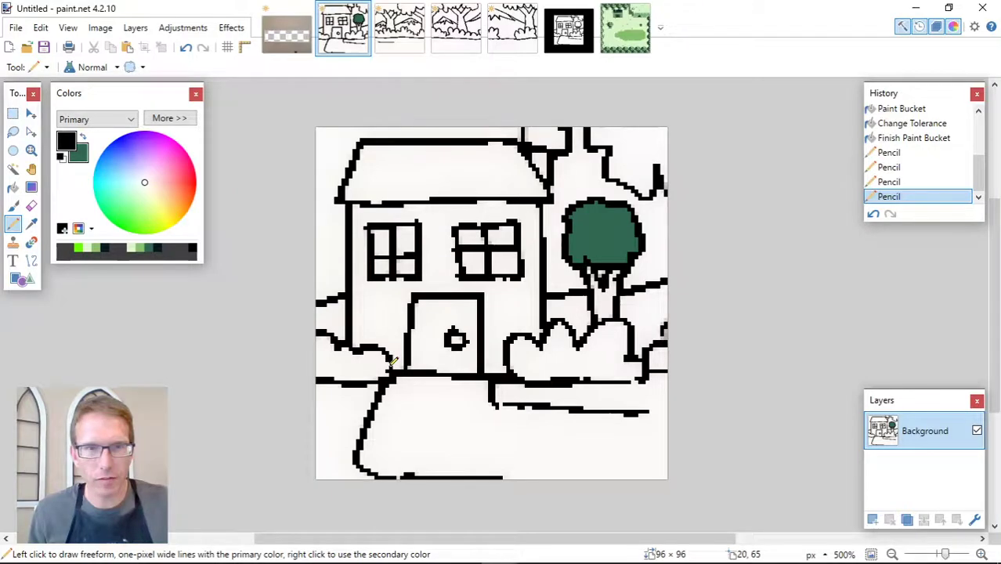
{"action": "left_click_drag", "start_coordinate": [392, 361], "coordinate": [398, 365]}
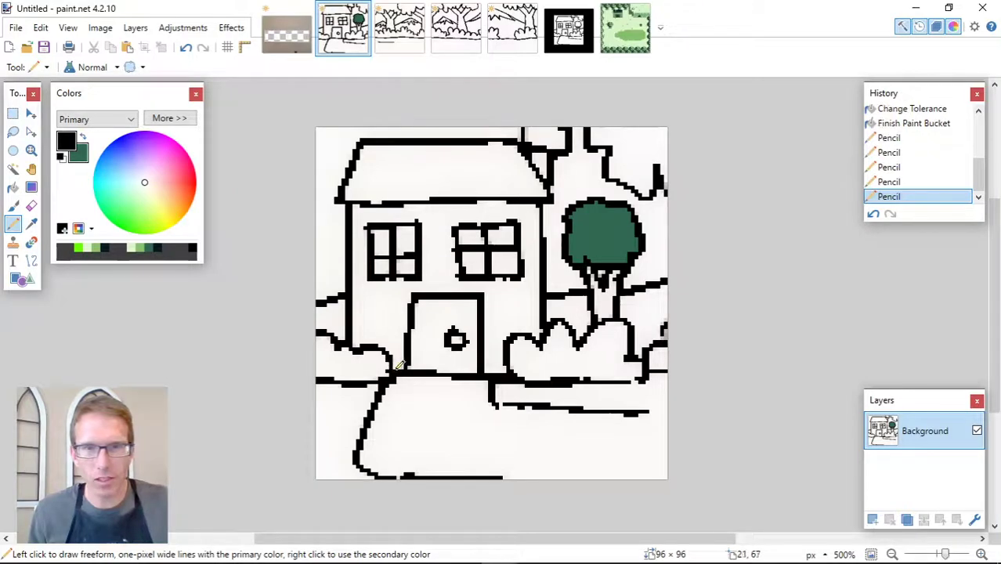
{"action": "left_click", "coordinate": [644, 376]}
{"action": "left_click", "coordinate": [657, 340]}
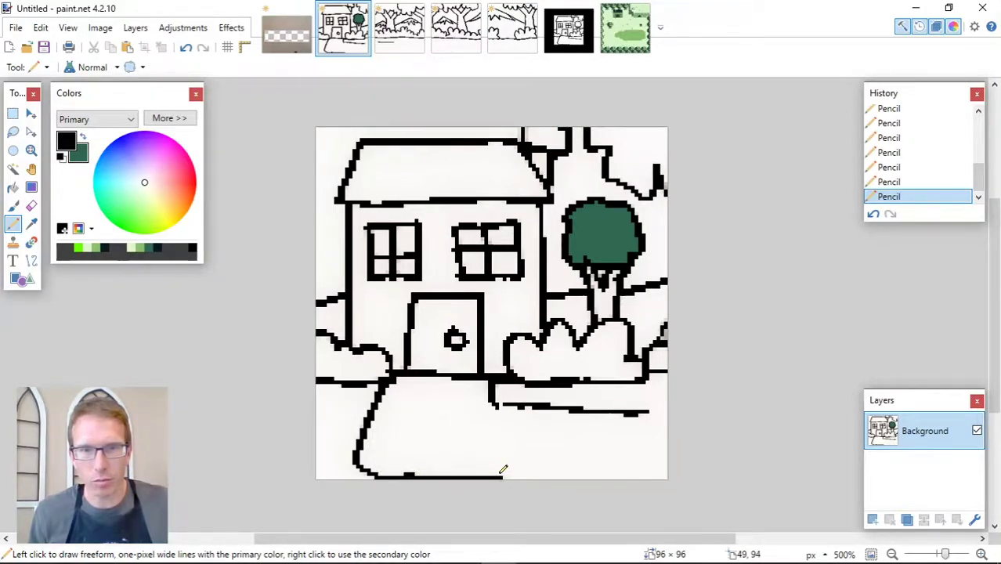
{"action": "left_click_drag", "start_coordinate": [503, 473], "coordinate": [668, 456]}
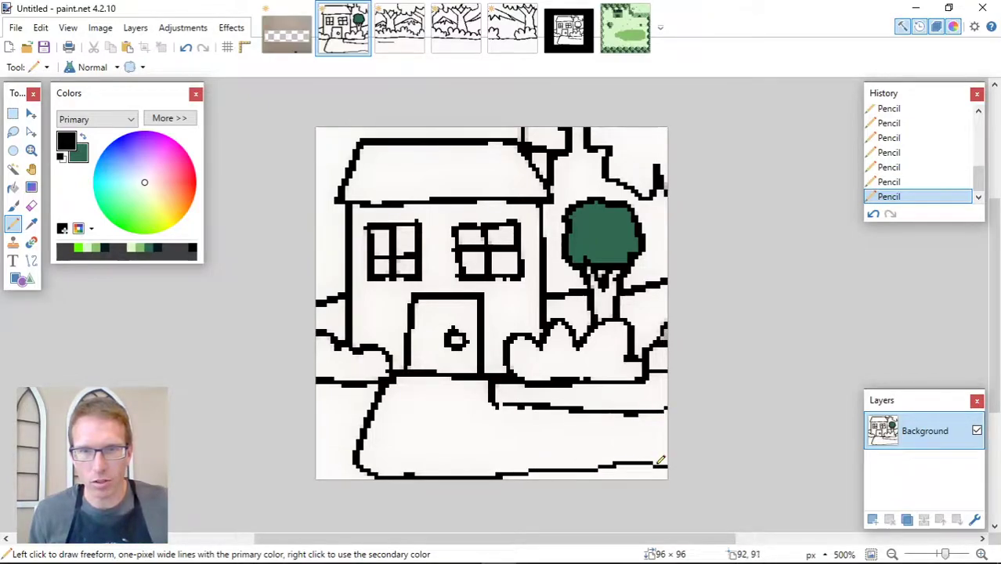
Fill the bushes and the upper-right foliage with dark green at 37% tolerance; try the small area above the roof's right end and undo it
{"action": "left_click", "coordinate": [13, 190]}
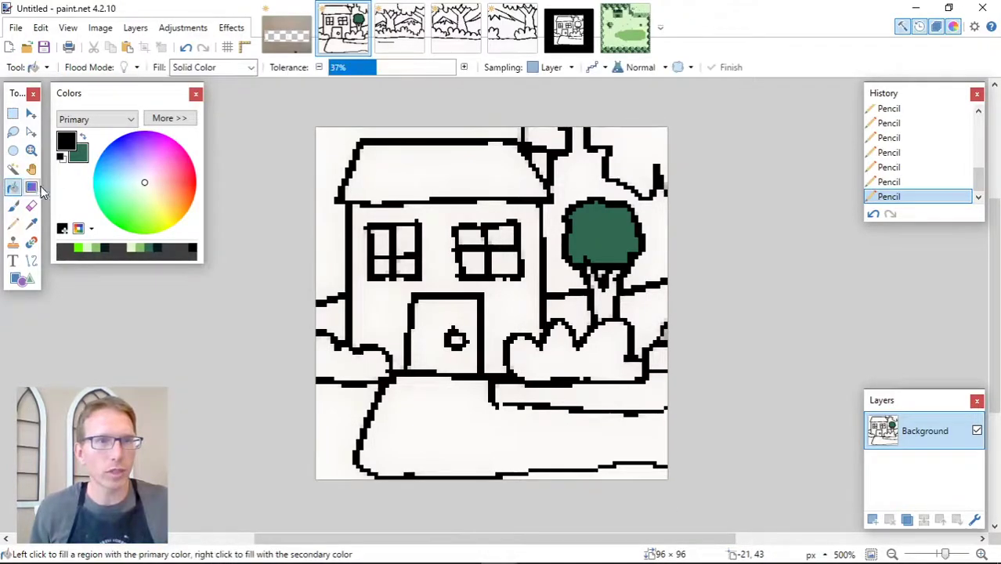
{"action": "left_click", "coordinate": [83, 138]}
{"action": "left_click", "coordinate": [323, 350]}
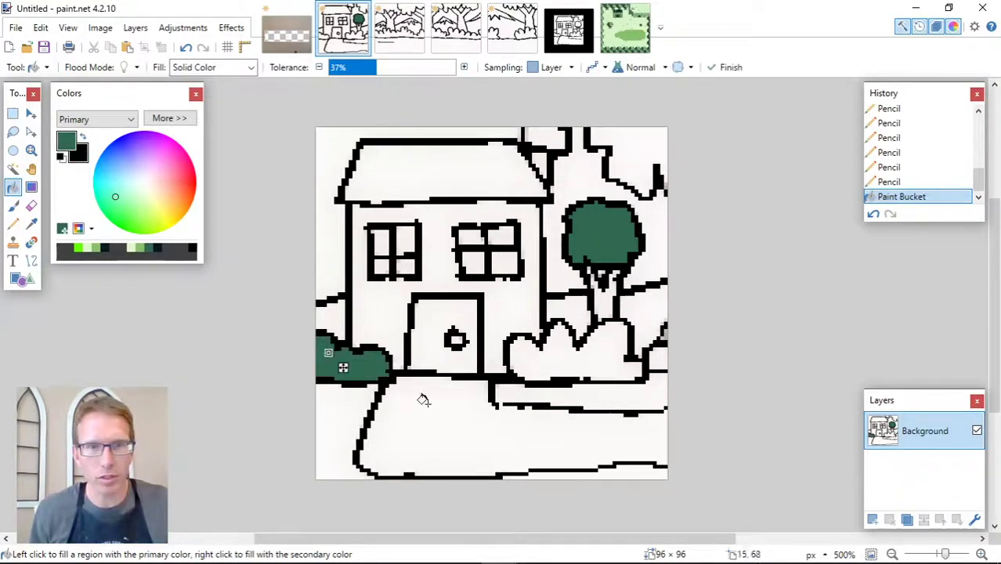
{"action": "left_click", "coordinate": [544, 363]}
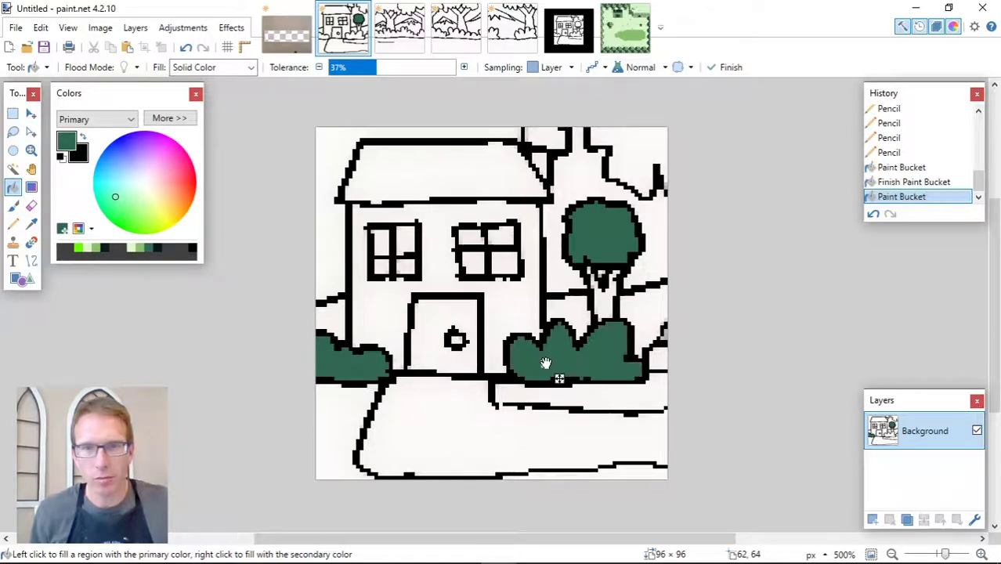
{"action": "left_click", "coordinate": [660, 359]}
{"action": "left_click", "coordinate": [661, 338]}
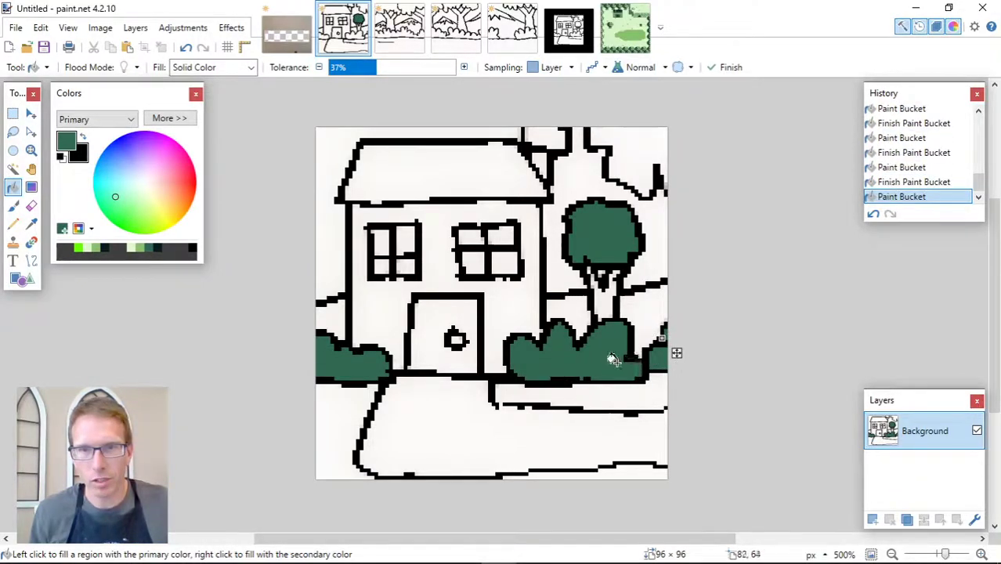
{"action": "left_click", "coordinate": [632, 147]}
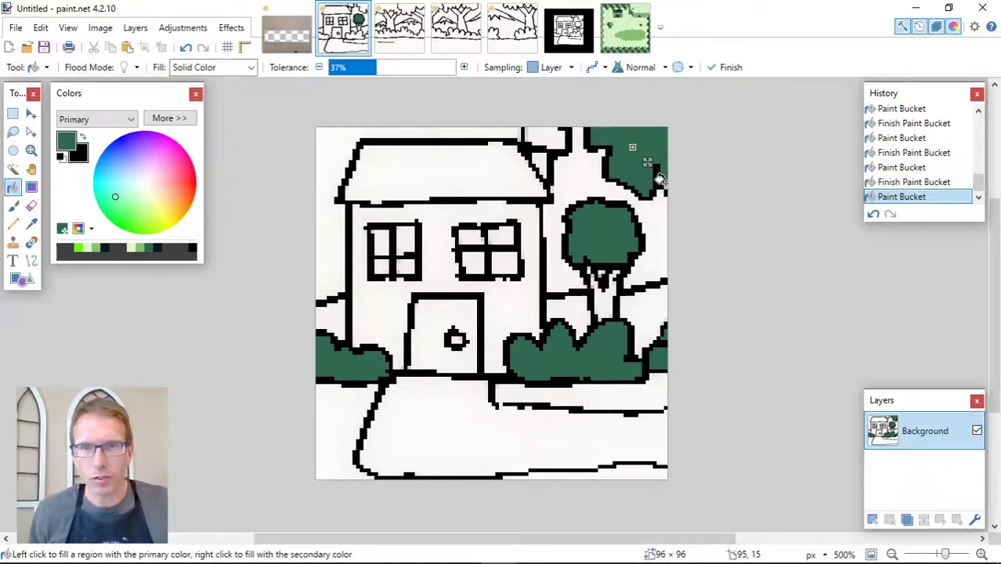
{"action": "left_click", "coordinate": [546, 135]}
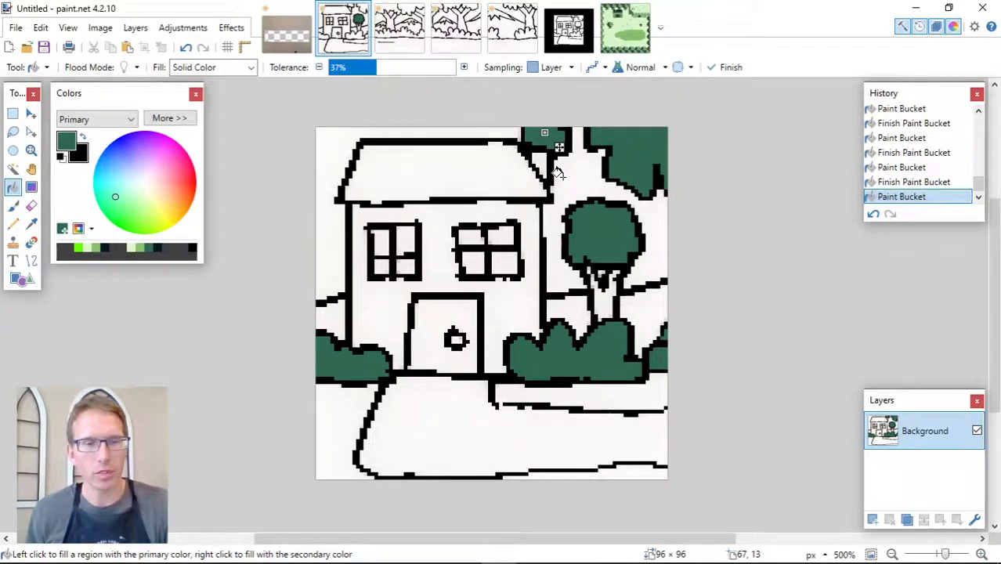
{"action": "key", "text": "ctrl+z"}
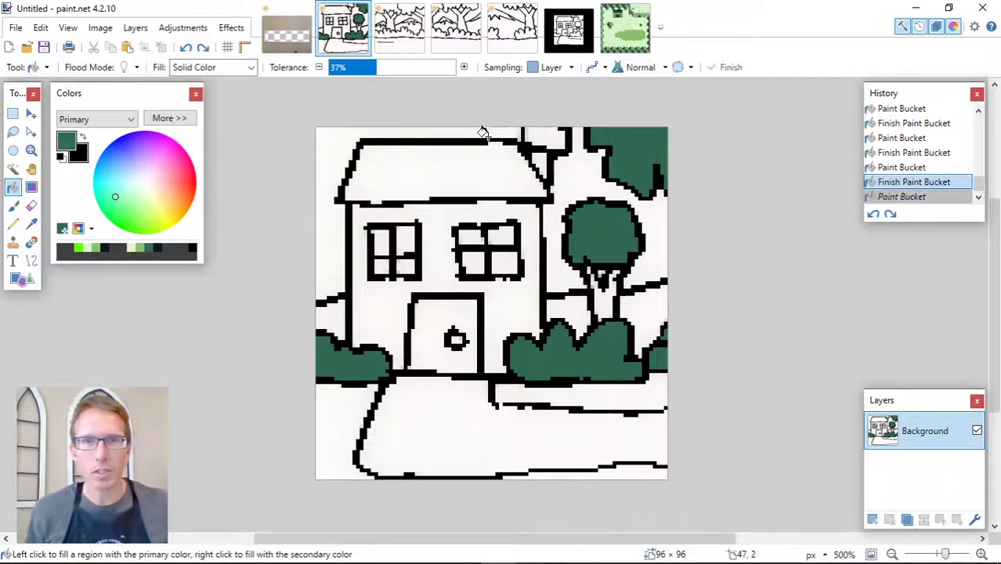
Fill the hills behind the house and the lawn left of the path with medium green; try the strip below the bush and undo it
{"action": "left_click", "coordinate": [139, 249]}
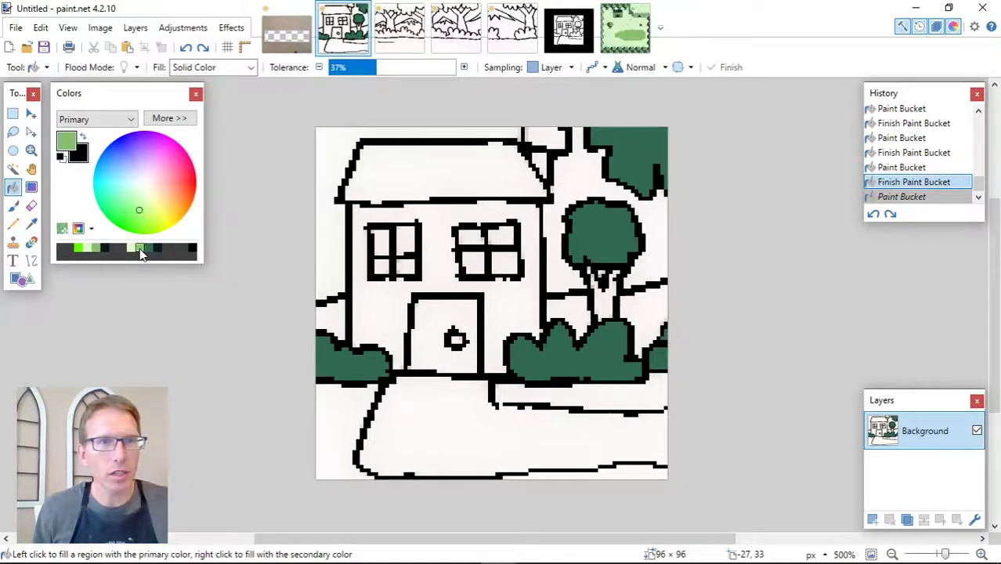
{"action": "left_click", "coordinate": [335, 323]}
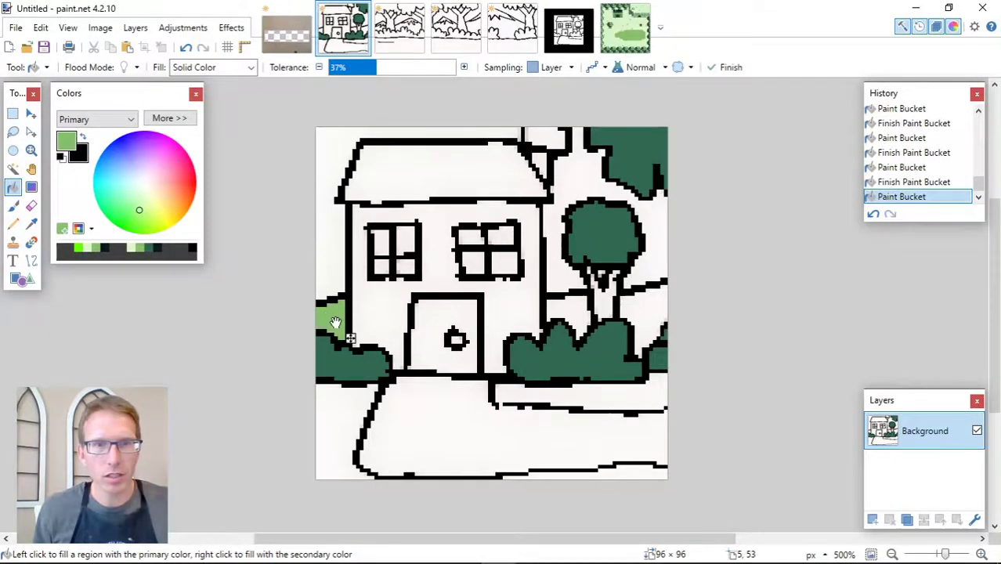
{"action": "left_click", "coordinate": [565, 307]}
{"action": "left_click", "coordinate": [650, 309]}
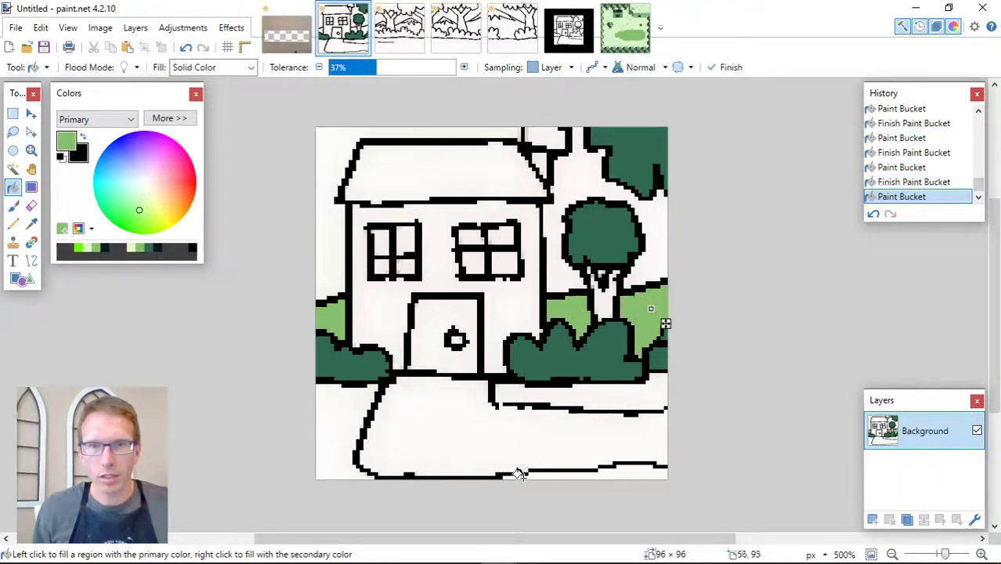
{"action": "left_click", "coordinate": [341, 420]}
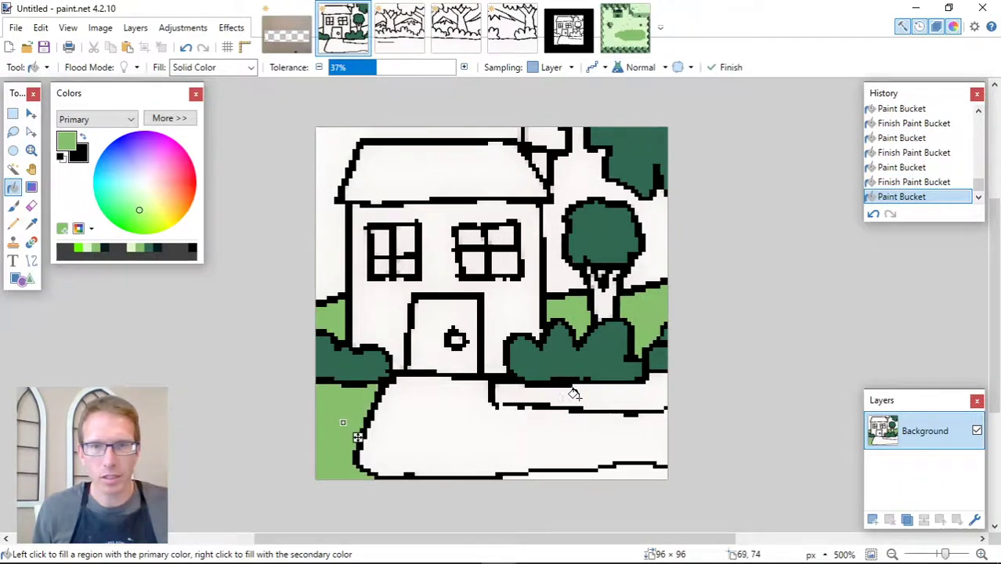
{"action": "left_click", "coordinate": [600, 397]}
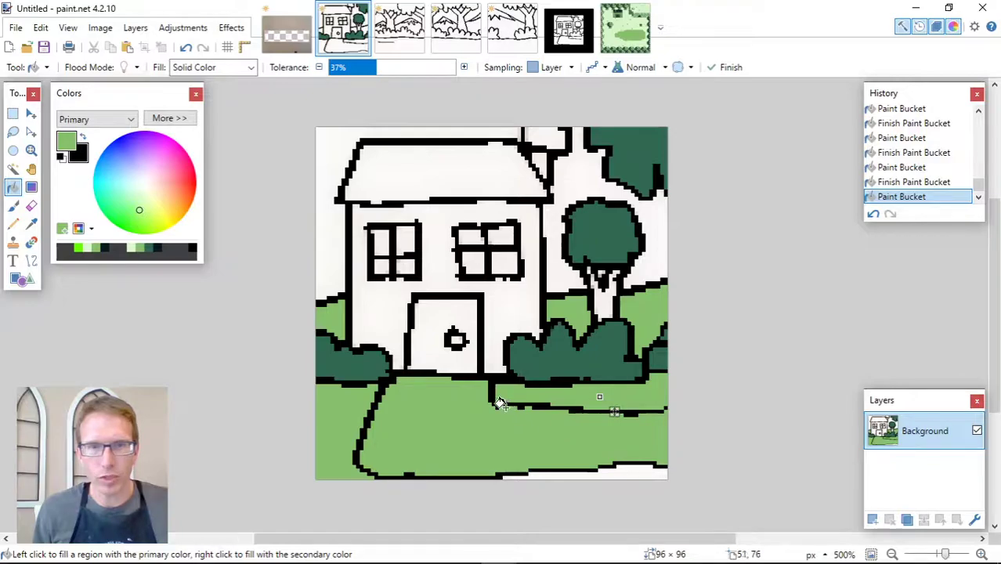
{"action": "key", "text": "ctrl+z"}
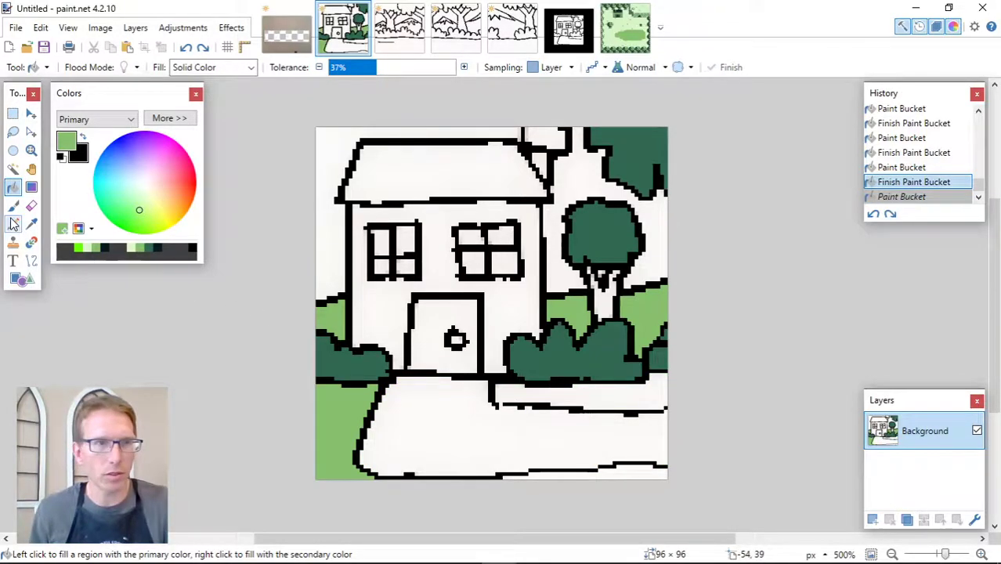
Close the gap at the left end of the path's upper edge line with the black Pencil
{"action": "left_click", "coordinate": [11, 227]}
{"action": "left_click", "coordinate": [79, 155]}
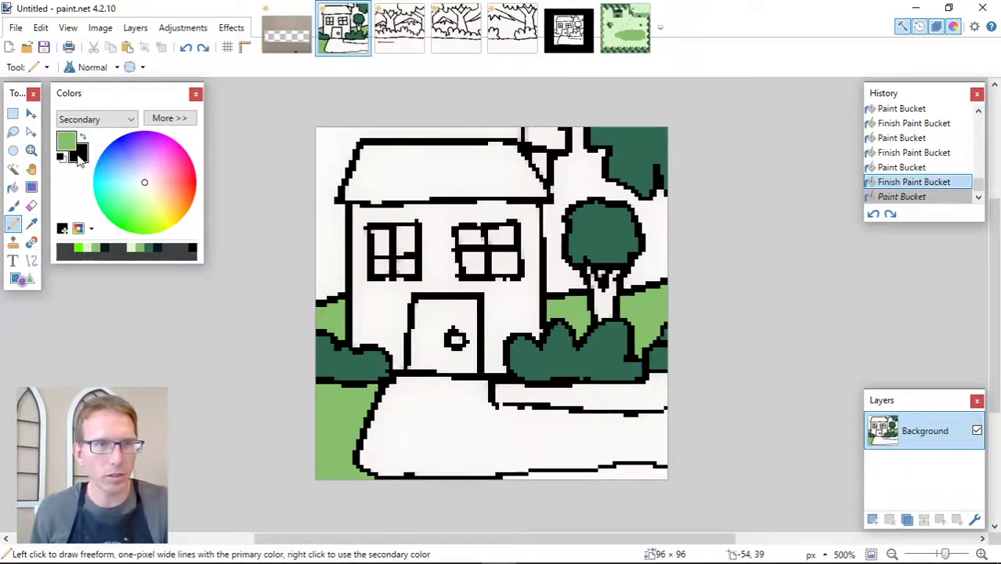
{"action": "left_click", "coordinate": [85, 140]}
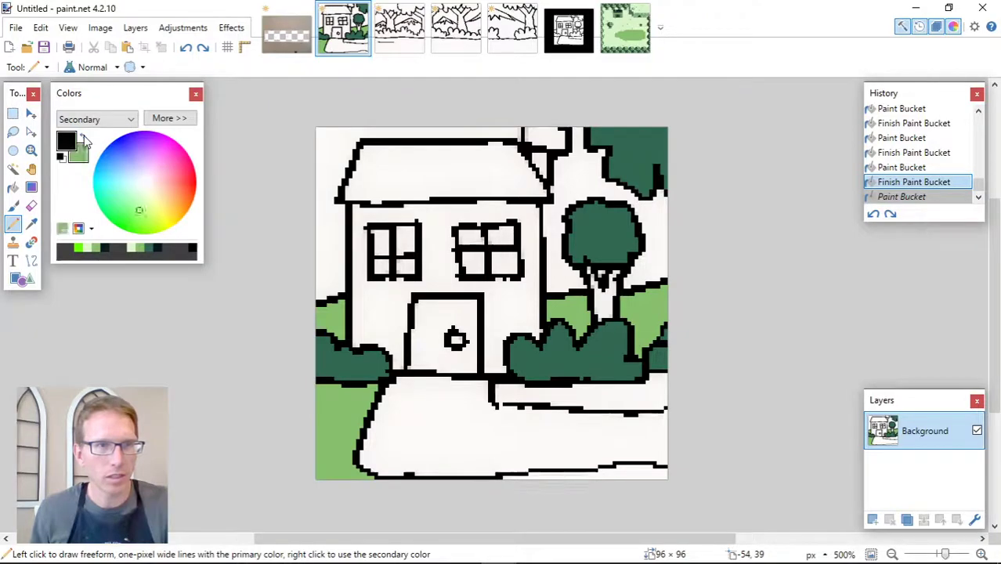
{"action": "left_click", "coordinate": [504, 403]}
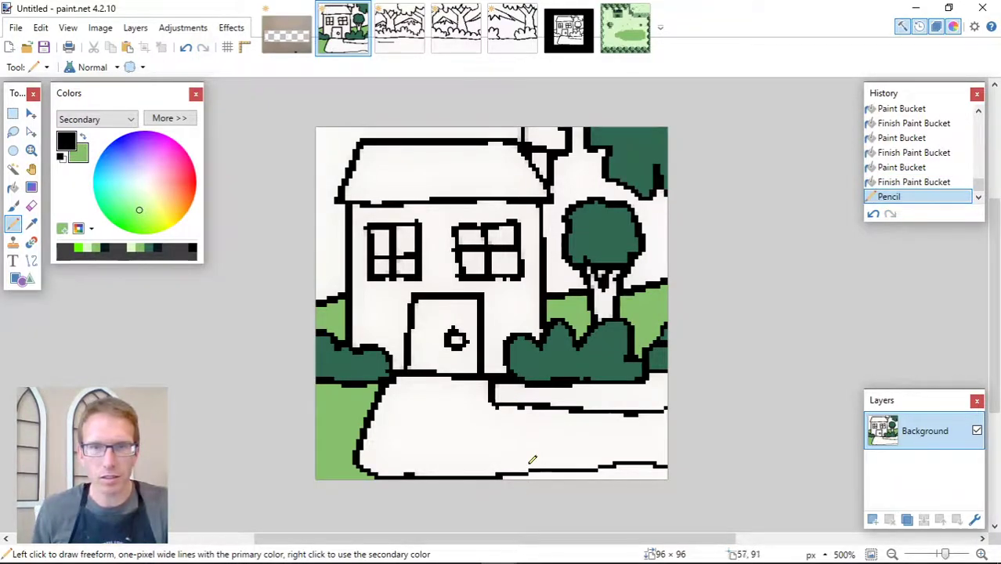
Fill the grass strip below the right bush and the grass in the lower-right corner with medium green
{"action": "left_click", "coordinate": [12, 189]}
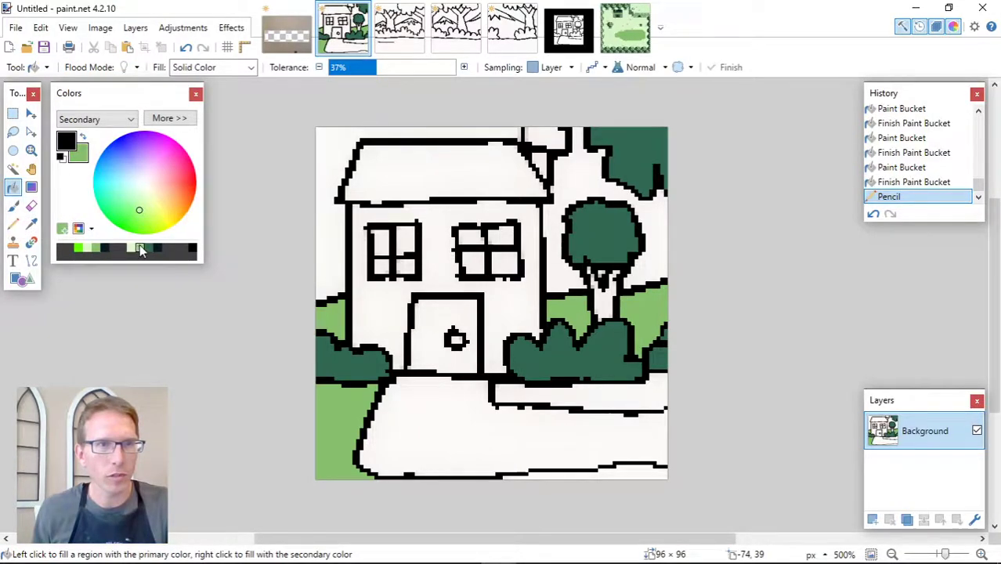
{"action": "left_click", "coordinate": [83, 138]}
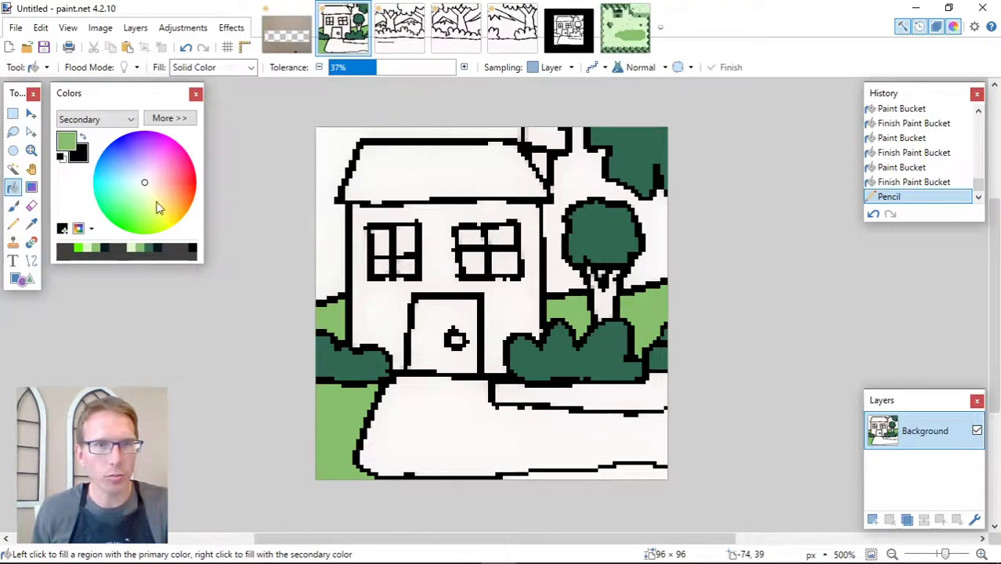
{"action": "left_click", "coordinate": [572, 392]}
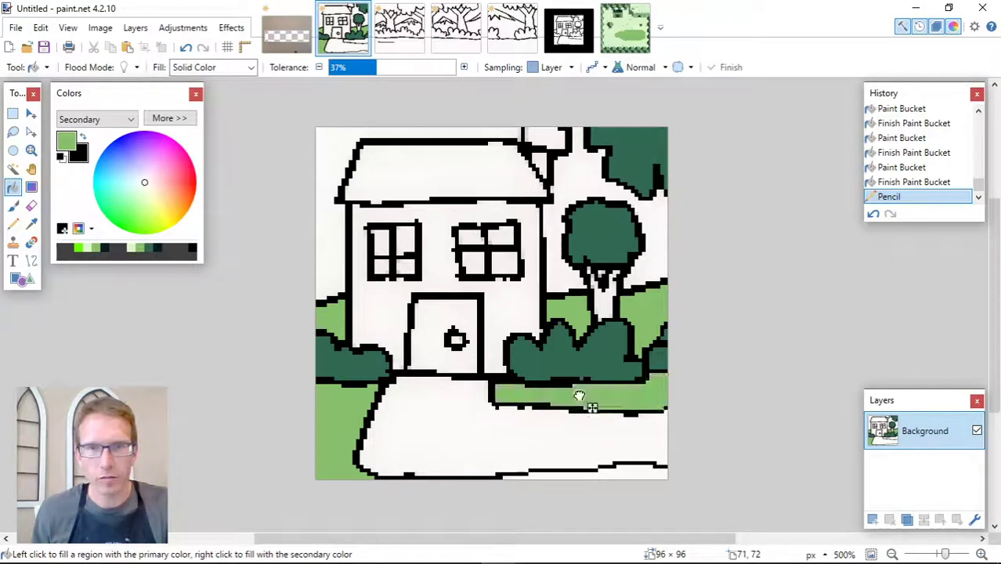
{"action": "left_click", "coordinate": [631, 468]}
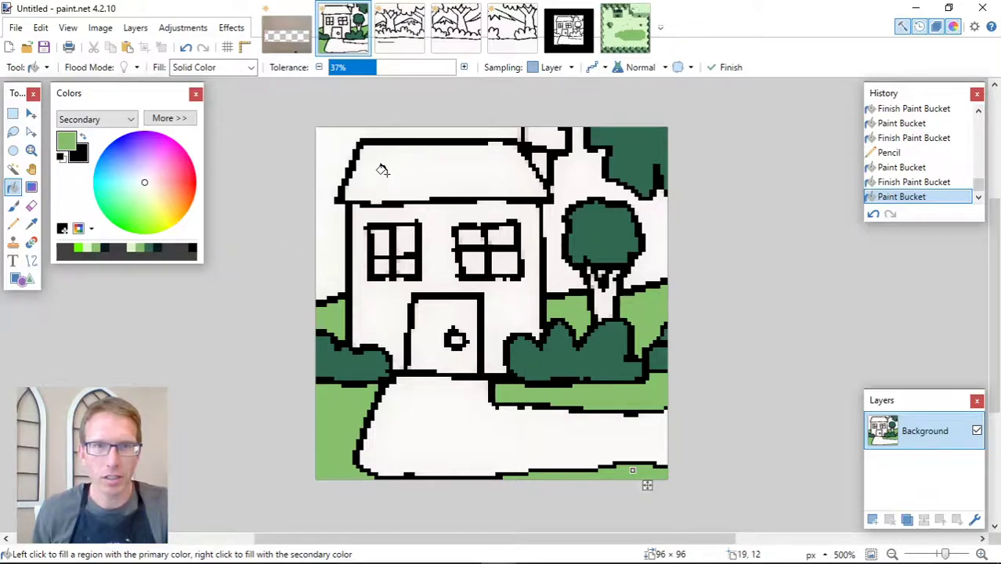
{"action": "right_click", "coordinate": [150, 249]}
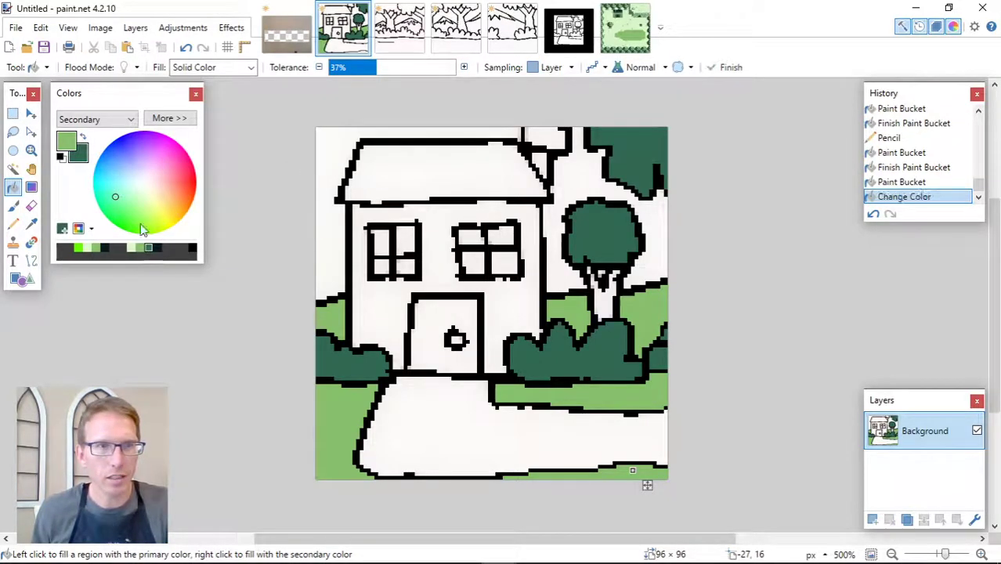
{"action": "left_click", "coordinate": [82, 137]}
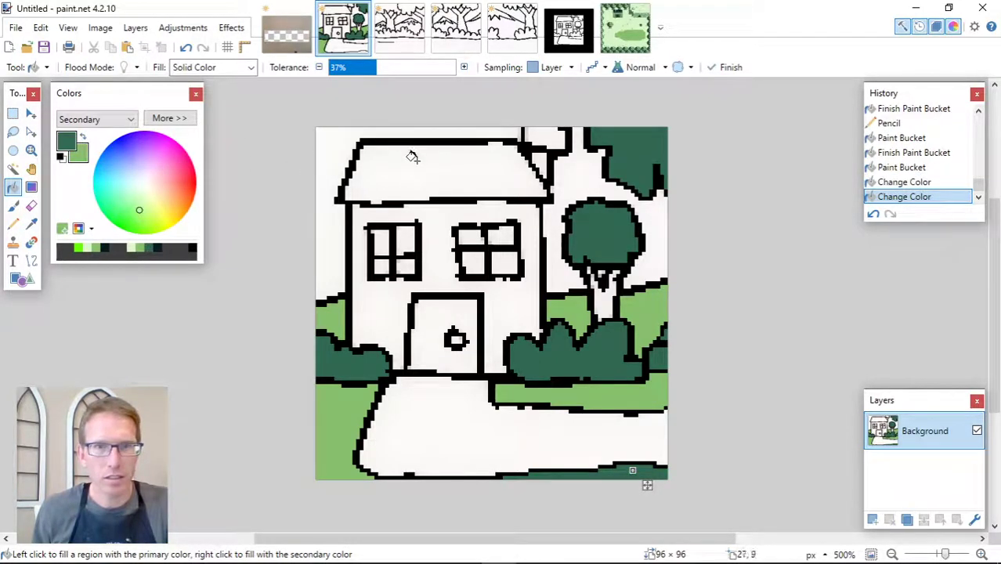
{"action": "key", "text": "ctrl+z"}
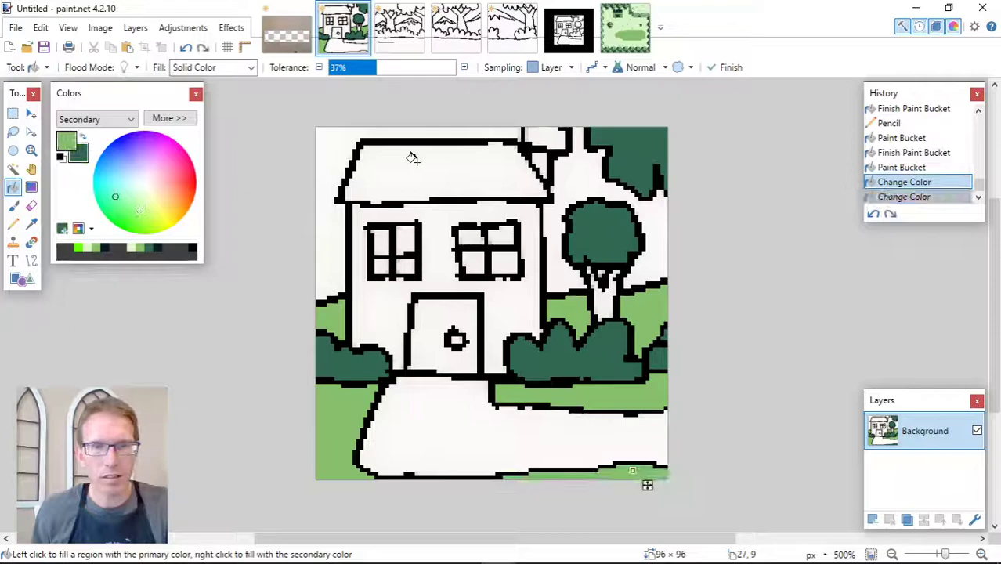
{"action": "left_click", "coordinate": [82, 137]}
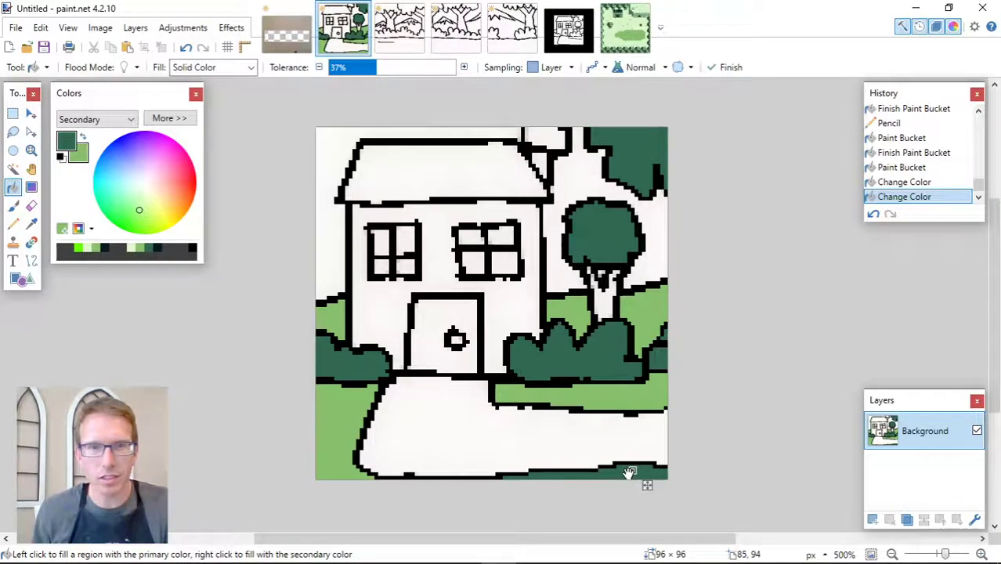
{"action": "left_click", "coordinate": [84, 138]}
Finish the pending grass fill and fill the path with the palest green of the palette
{"action": "left_click", "coordinate": [131, 335]}
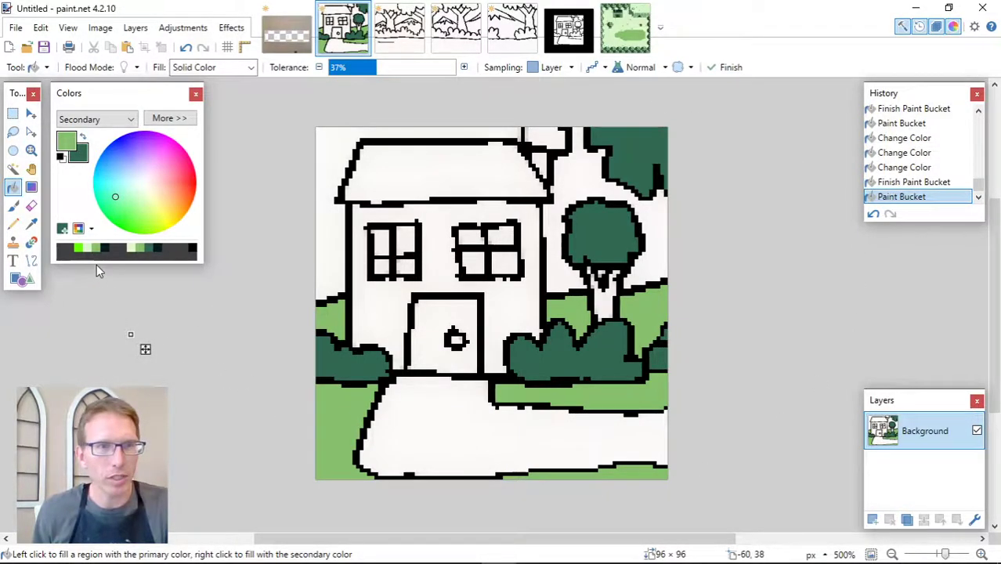
{"action": "left_click", "coordinate": [66, 138]}
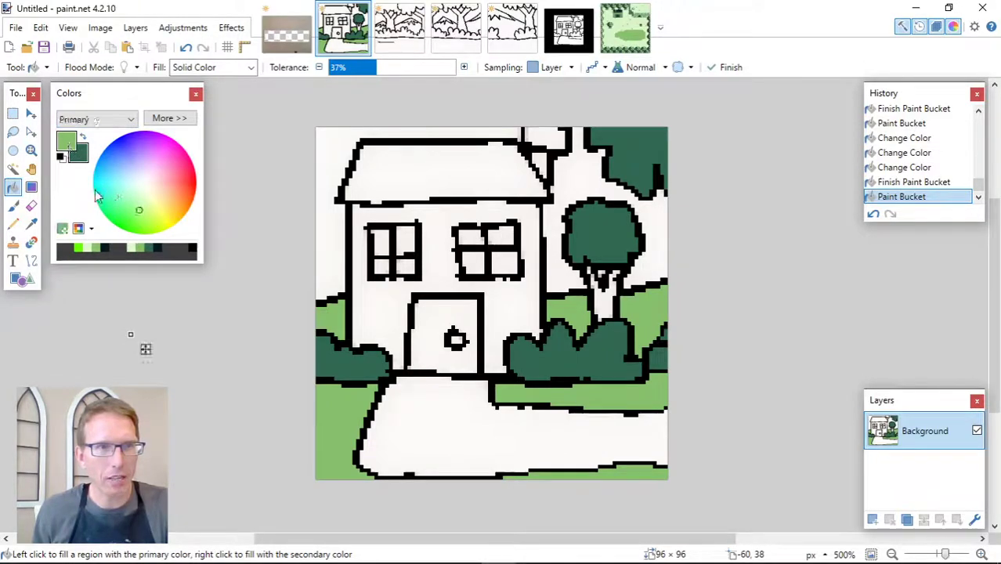
{"action": "left_click", "coordinate": [133, 249]}
{"action": "left_click", "coordinate": [443, 423]}
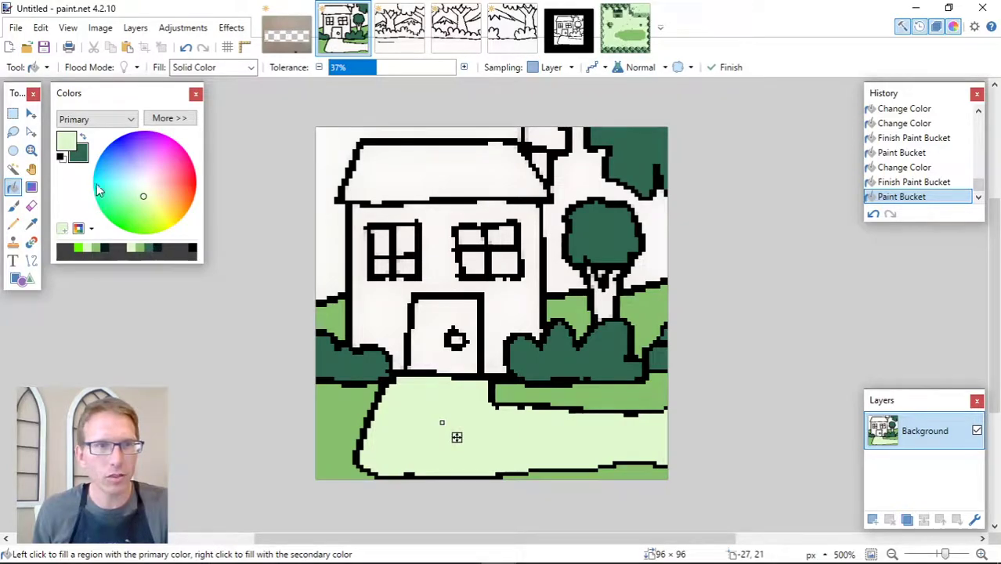
{"action": "left_click", "coordinate": [150, 248]}
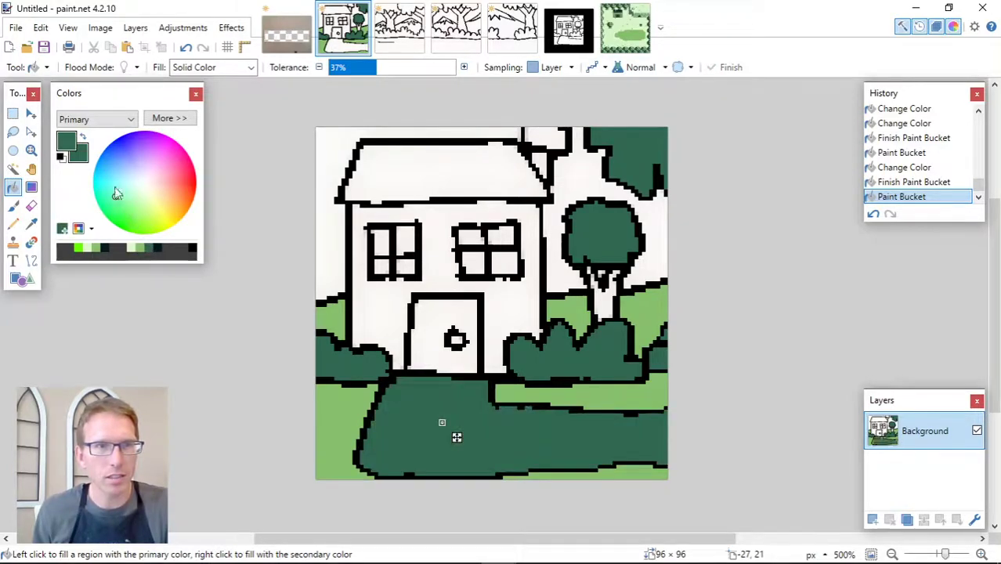
{"action": "key", "text": "ctrl+z"}
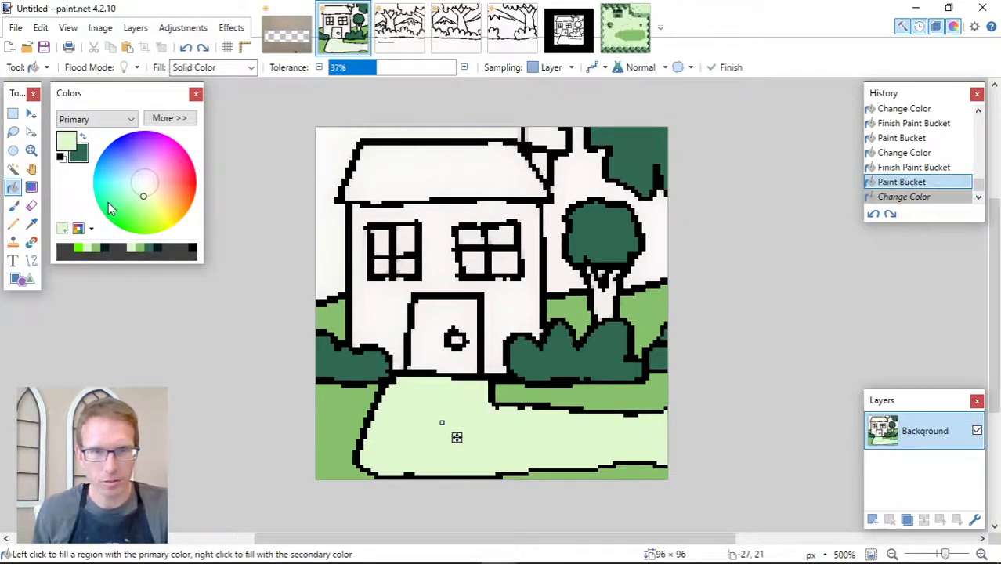
{"action": "left_click", "coordinate": [84, 140]}
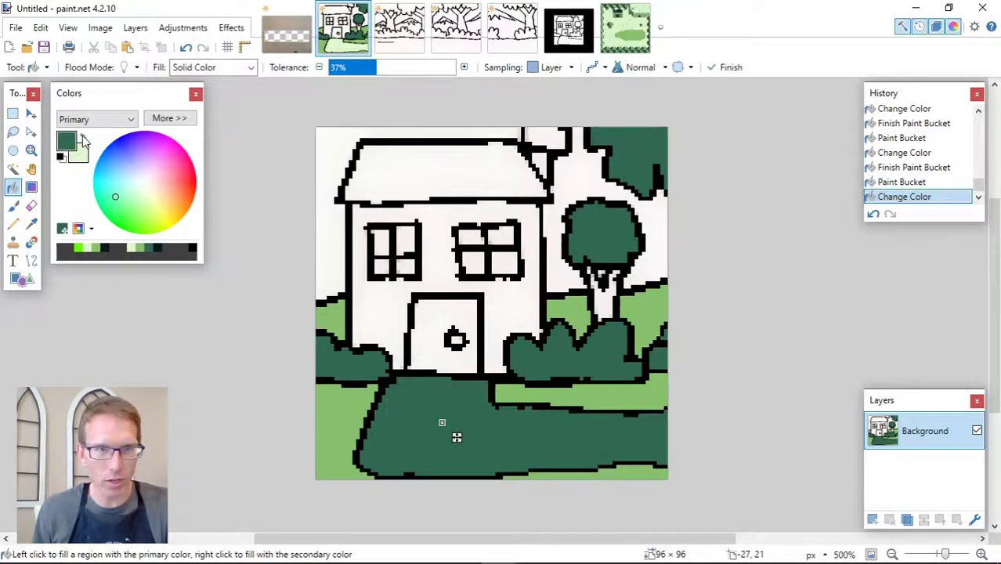
{"action": "left_click", "coordinate": [84, 140]}
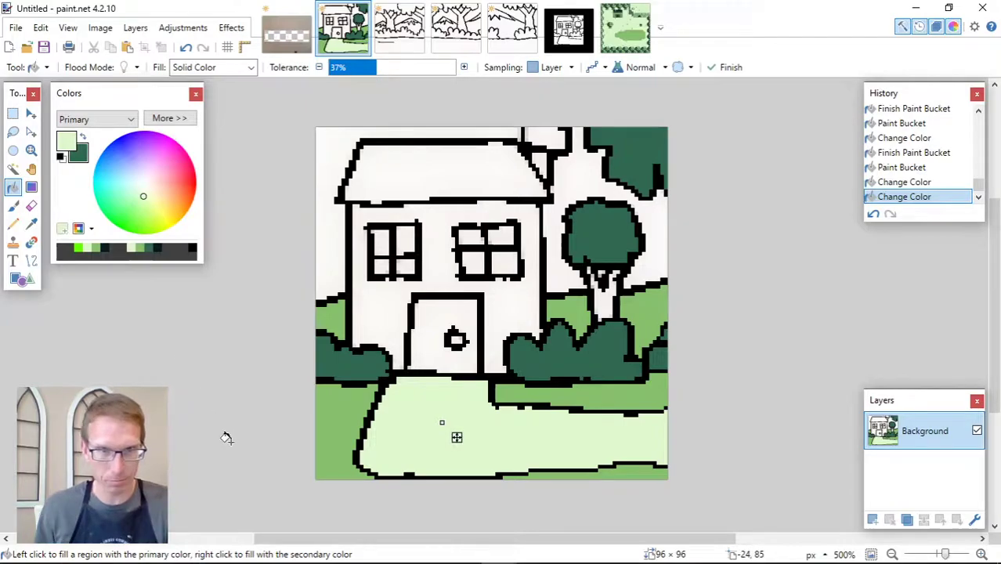
Finish the pending path fill and fill the roof, the door and the small triangle below the chimney with dark green
{"action": "left_click", "coordinate": [125, 350]}
{"action": "left_click", "coordinate": [149, 249]}
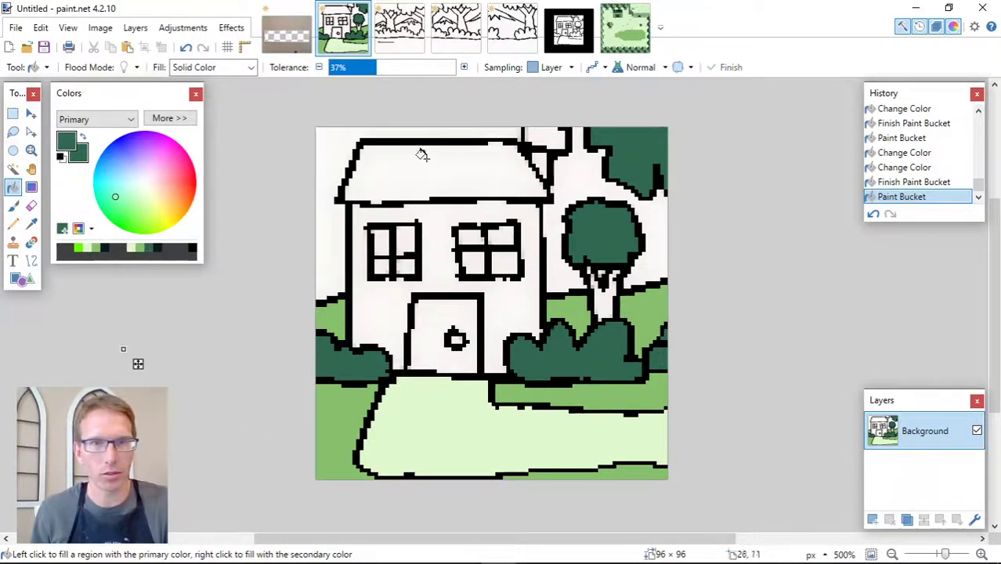
{"action": "left_click", "coordinate": [423, 165]}
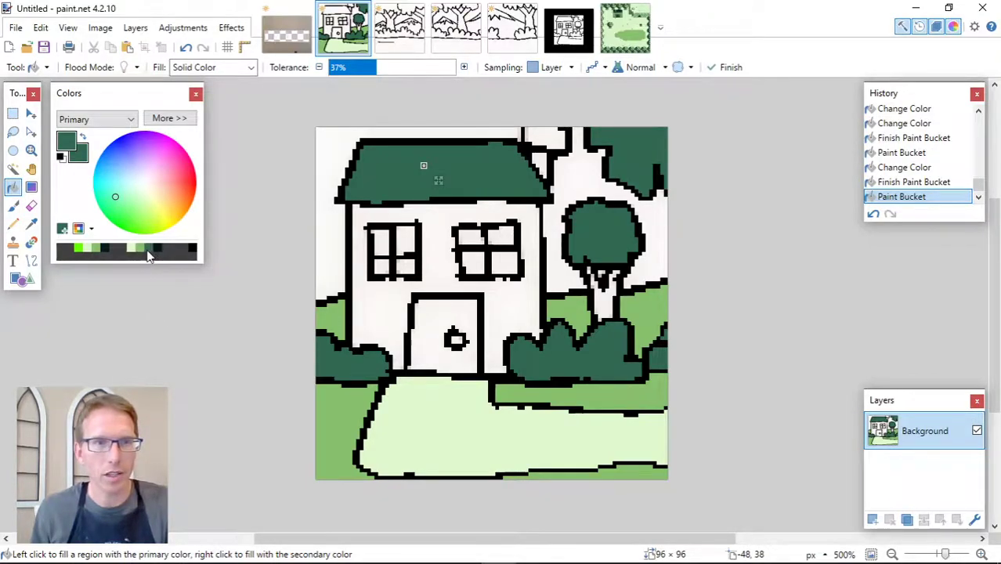
{"action": "left_click", "coordinate": [426, 314]}
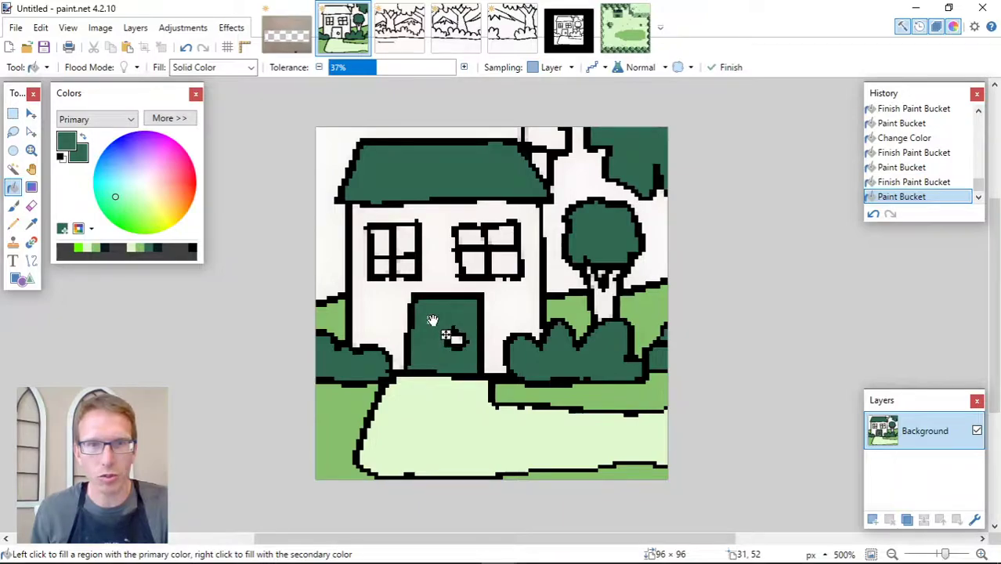
{"action": "left_click", "coordinate": [539, 160]}
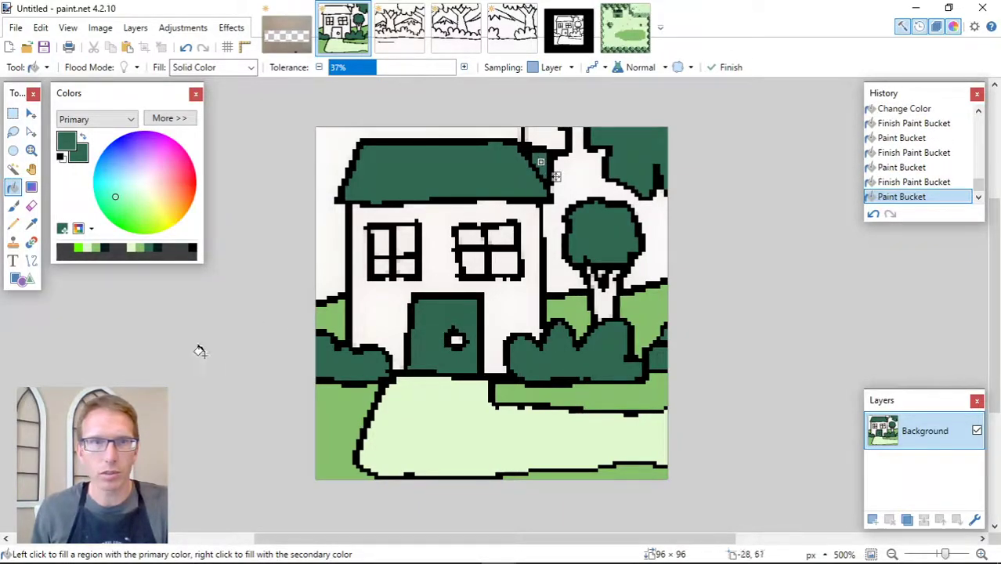
Fill the chimney and the sky on both sides of the house with the palest green
{"action": "left_click", "coordinate": [139, 248]}
{"action": "left_click", "coordinate": [548, 136]}
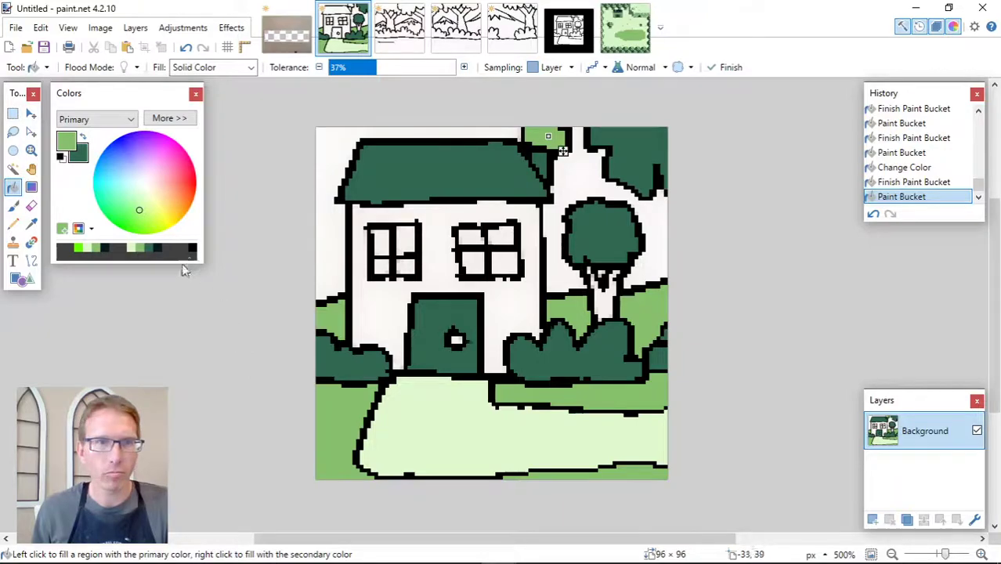
{"action": "left_click", "coordinate": [131, 249]}
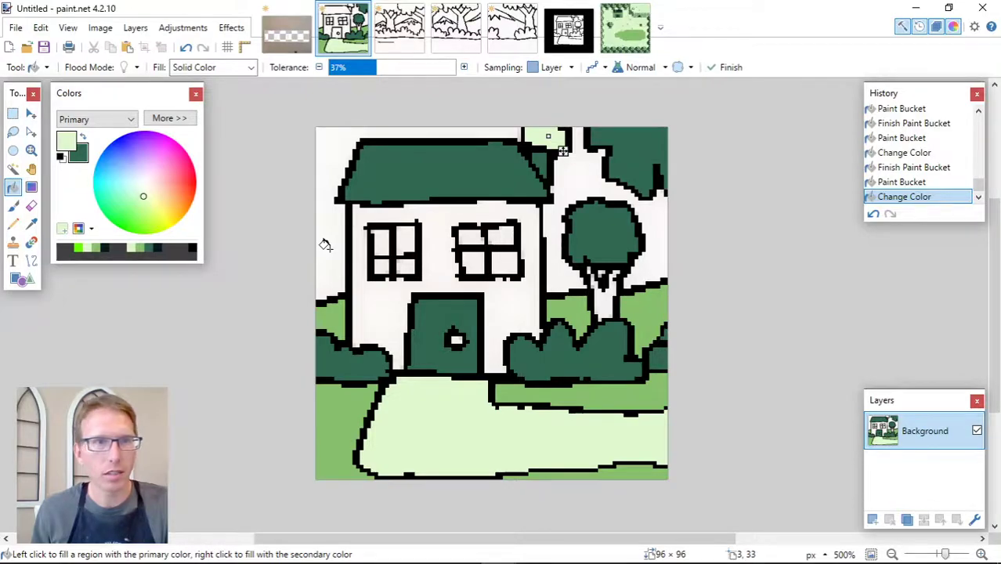
{"action": "left_click", "coordinate": [325, 246]}
{"action": "left_click", "coordinate": [586, 172]}
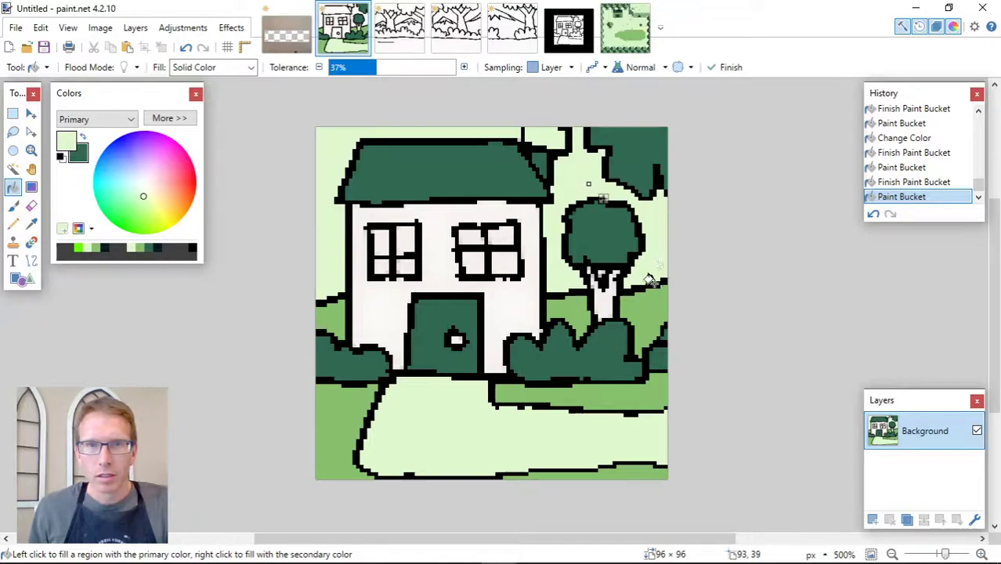
{"action": "left_click", "coordinate": [419, 434]}
Fill the panes of both house windows with the palest green
{"action": "left_click", "coordinate": [473, 254]}
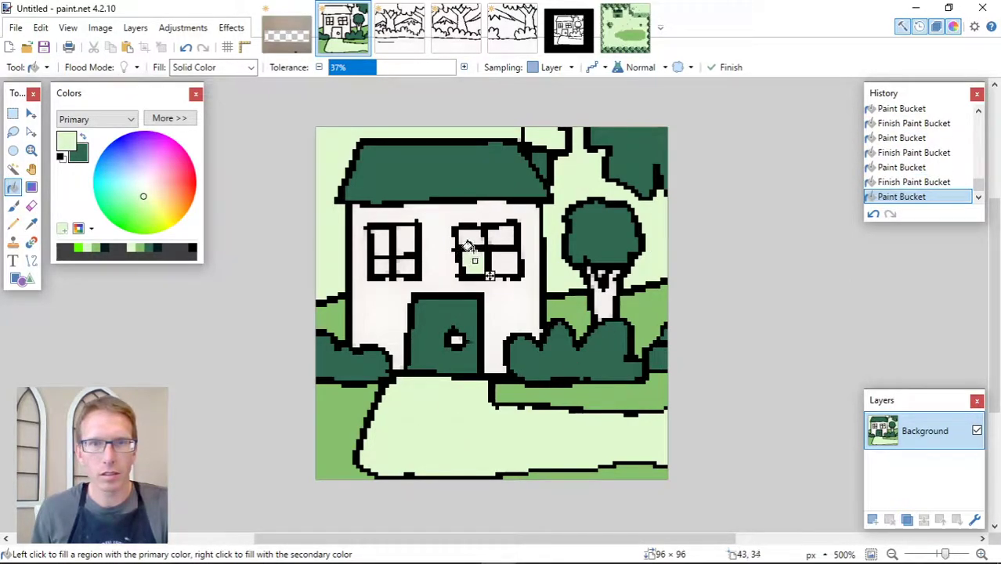
{"action": "left_click", "coordinate": [466, 235]}
{"action": "left_click", "coordinate": [501, 235]}
{"action": "left_click", "coordinate": [505, 263]}
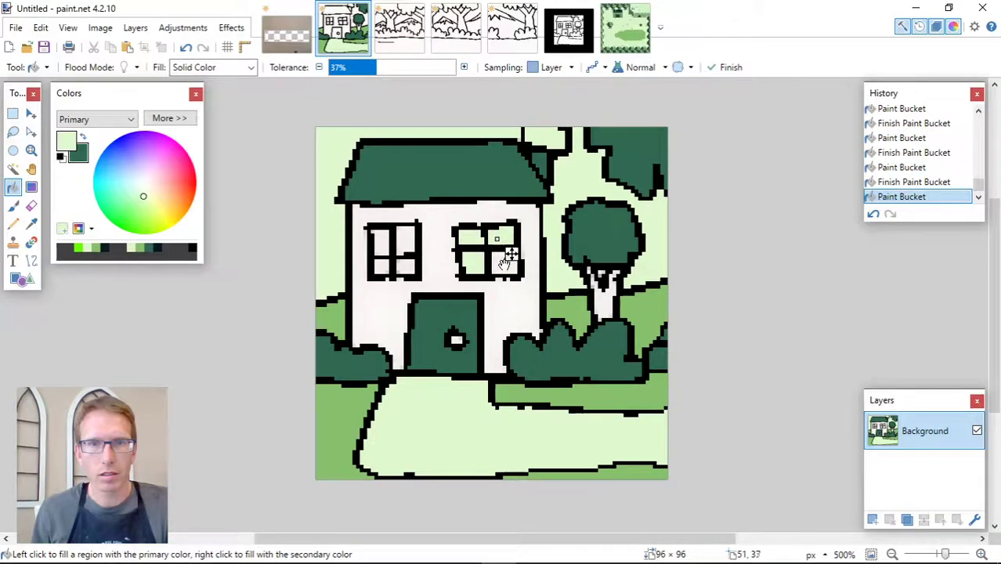
{"action": "left_click", "coordinate": [377, 241]}
{"action": "left_click", "coordinate": [405, 267]}
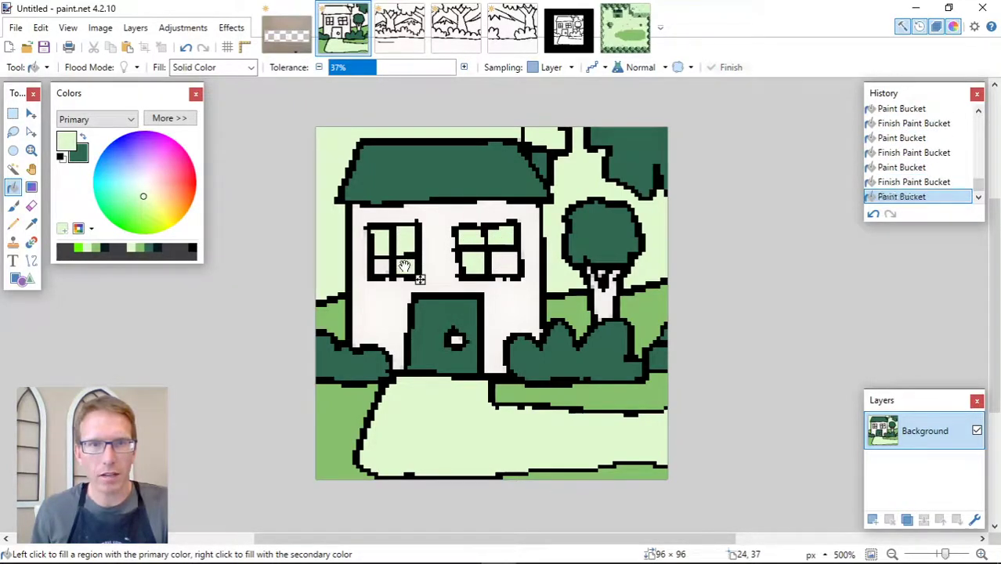
{"action": "left_click", "coordinate": [379, 268]}
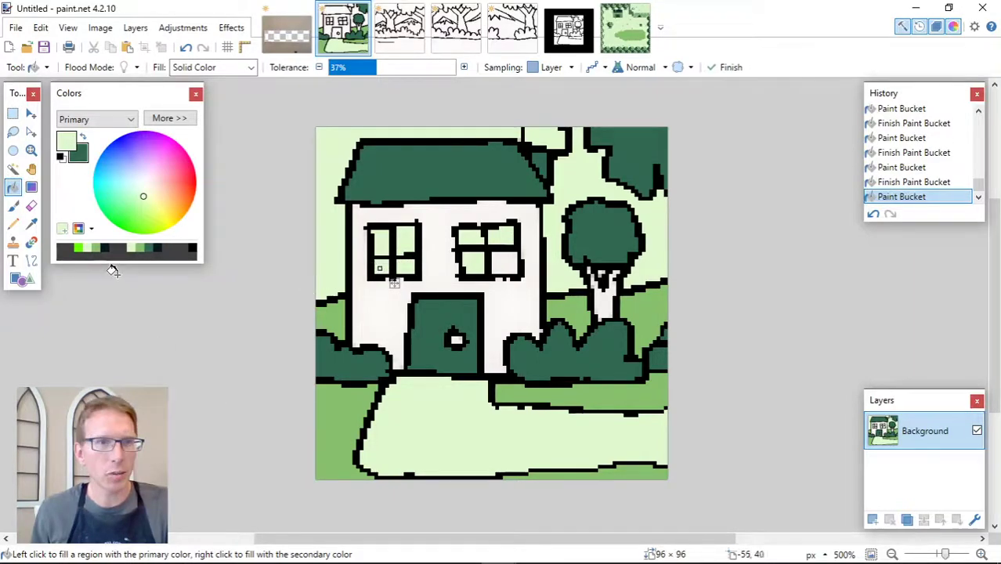
Finish the pending pane fill and fill the house wall with medium green
{"action": "left_click", "coordinate": [101, 331]}
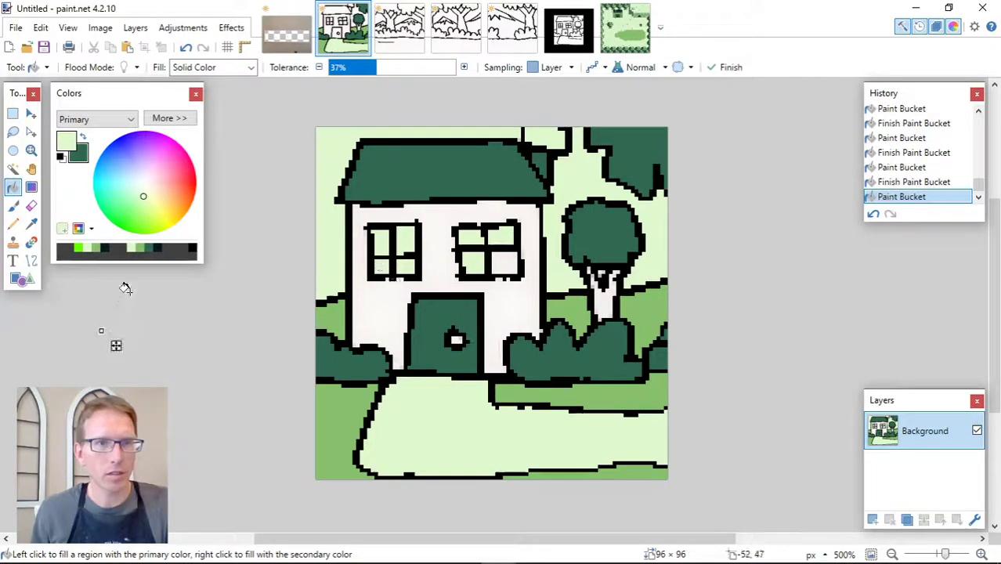
{"action": "left_click", "coordinate": [141, 249]}
{"action": "left_click", "coordinate": [372, 304]}
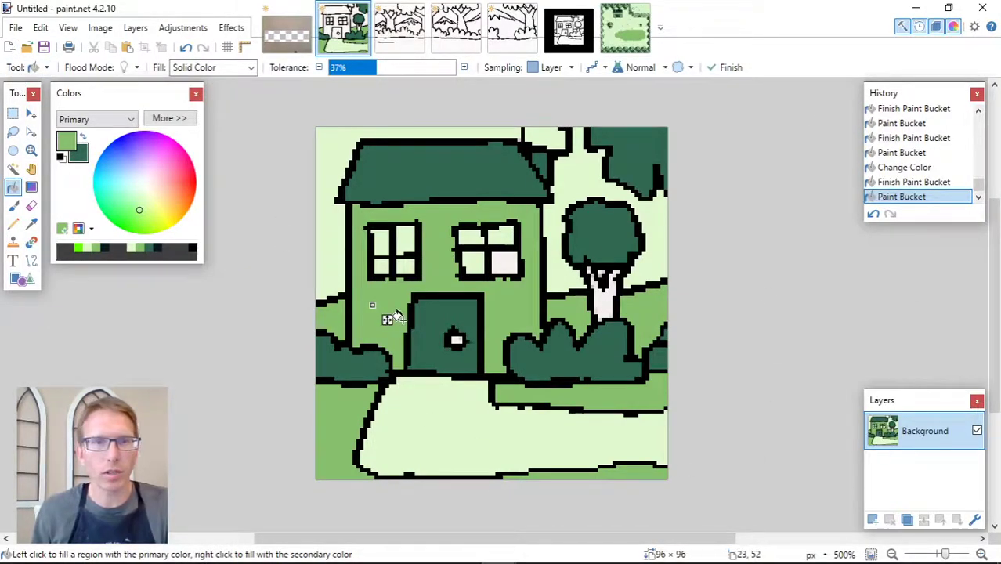
Select and copy the entire 96 × 96 coloured house scene, and bring up YouTutorial_path01.png
{"action": "left_click", "coordinate": [12, 114]}
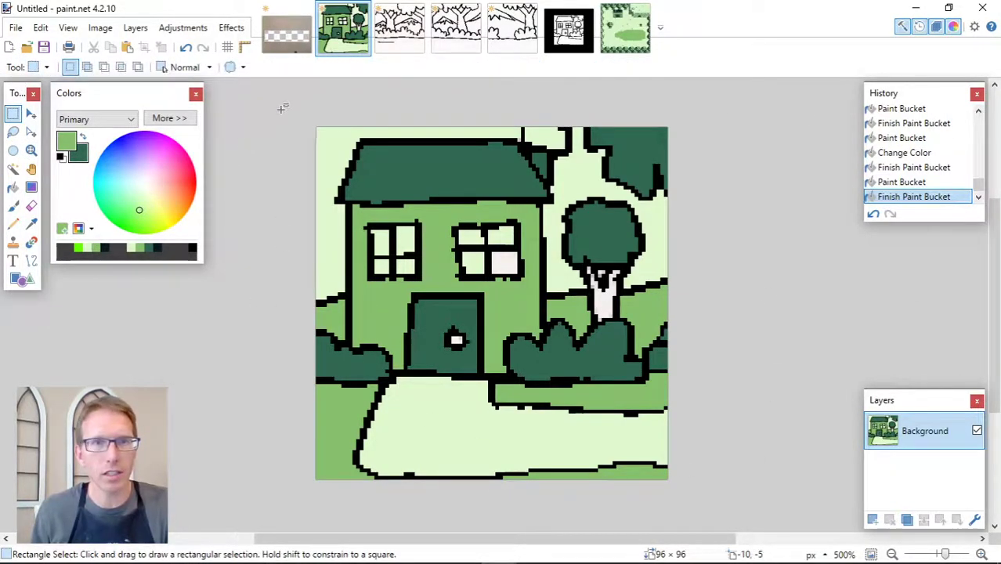
{"action": "left_click_drag", "start_coordinate": [283, 109], "coordinate": [687, 557]}
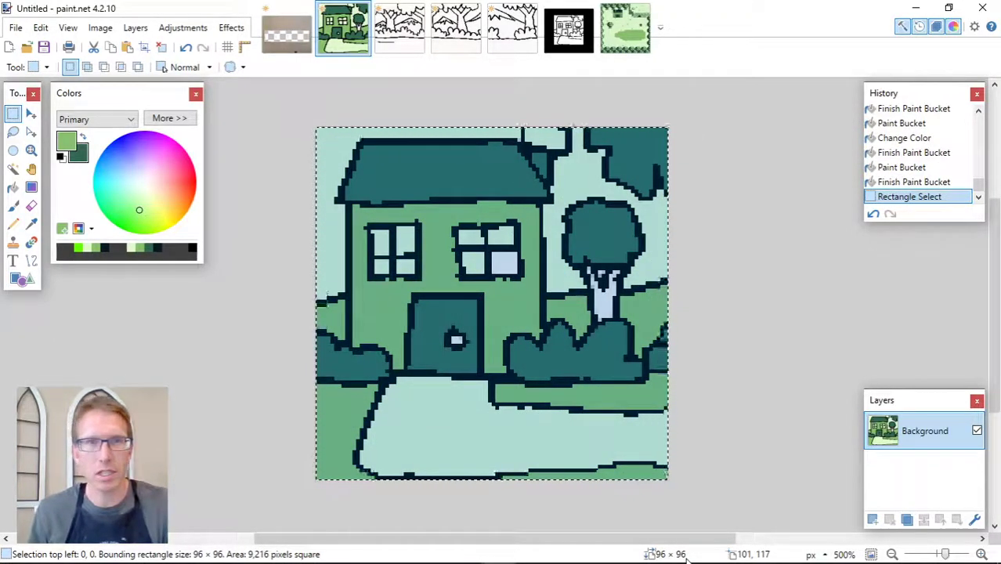
{"action": "left_click", "coordinate": [570, 31]}
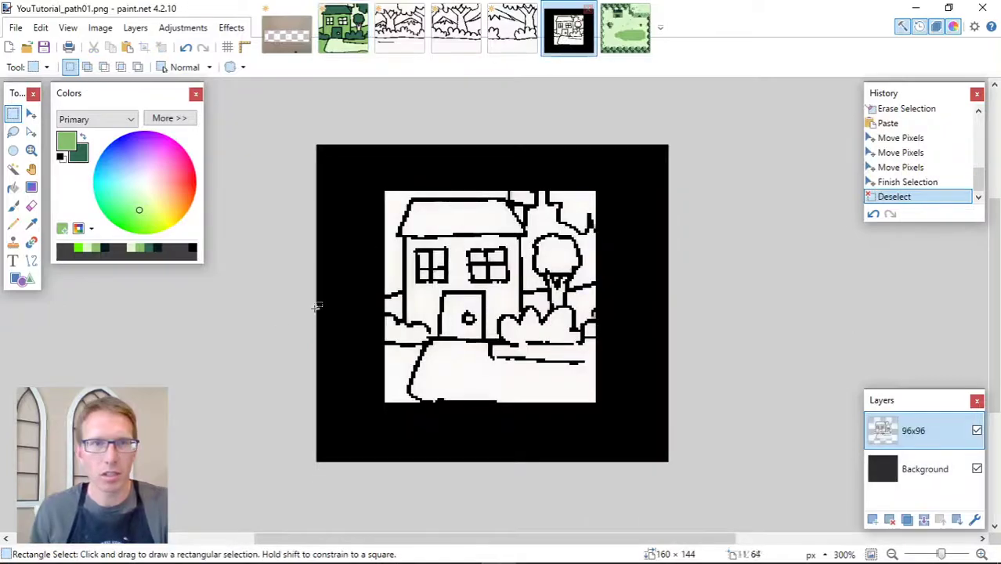
Paste the coloured house scene exactly over the outline version, with its upper-left corner at 31, 21, and save YouTutorial_path01.png
{"action": "key", "text": "ctrl+v"}
{"action": "left_click_drag", "start_coordinate": [551, 379], "coordinate": [619, 425]}
{"action": "left_click_drag", "start_coordinate": [467, 345], "coordinate": [466, 345]}
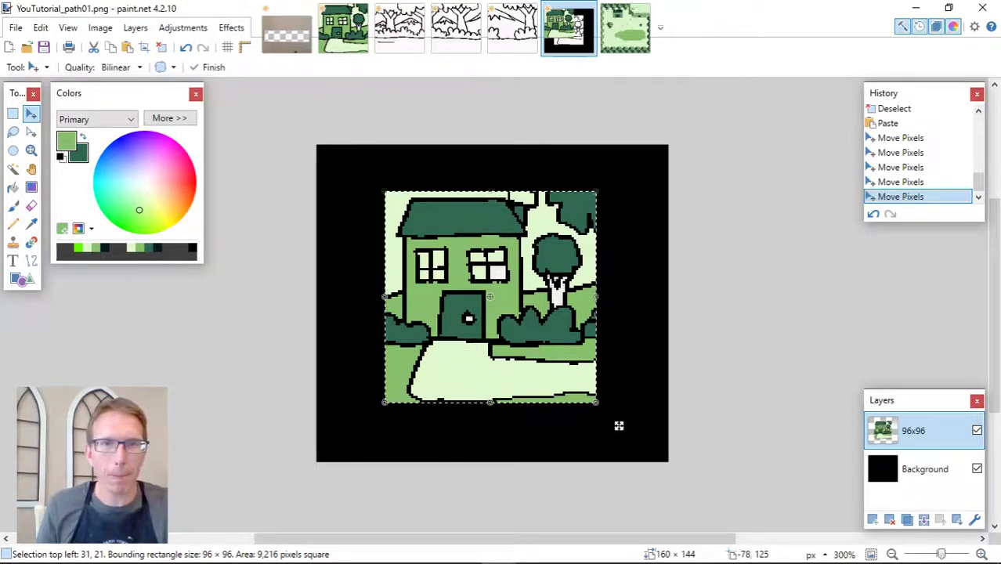
{"action": "left_click", "coordinate": [15, 27]}
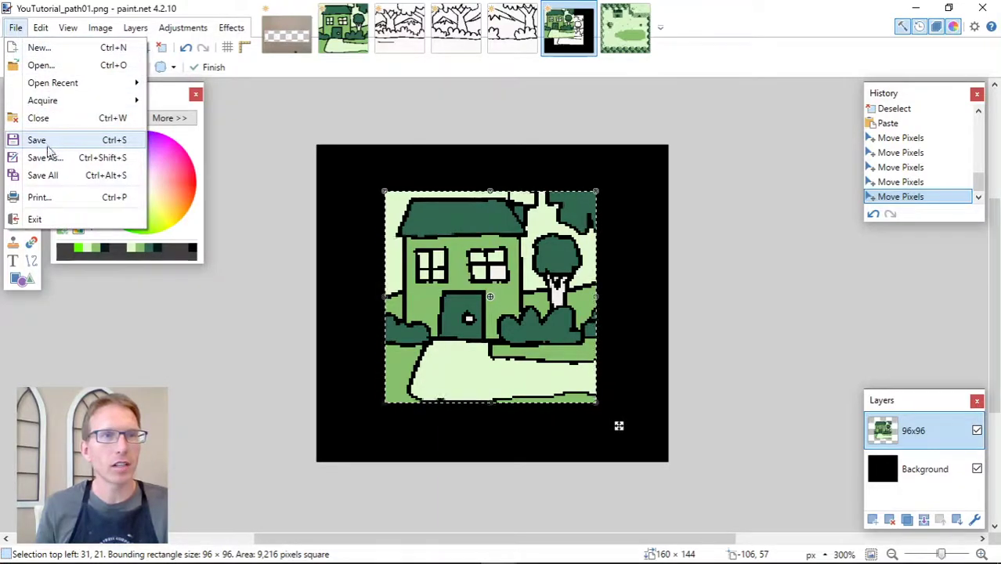
{"action": "left_click", "coordinate": [43, 142]}
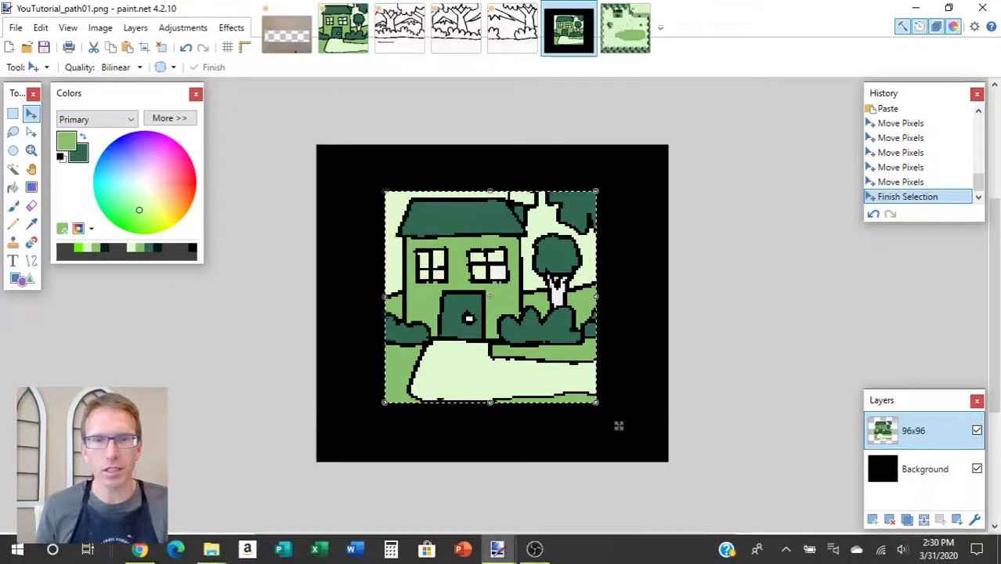
{"action": "left_click", "coordinate": [536, 551]}
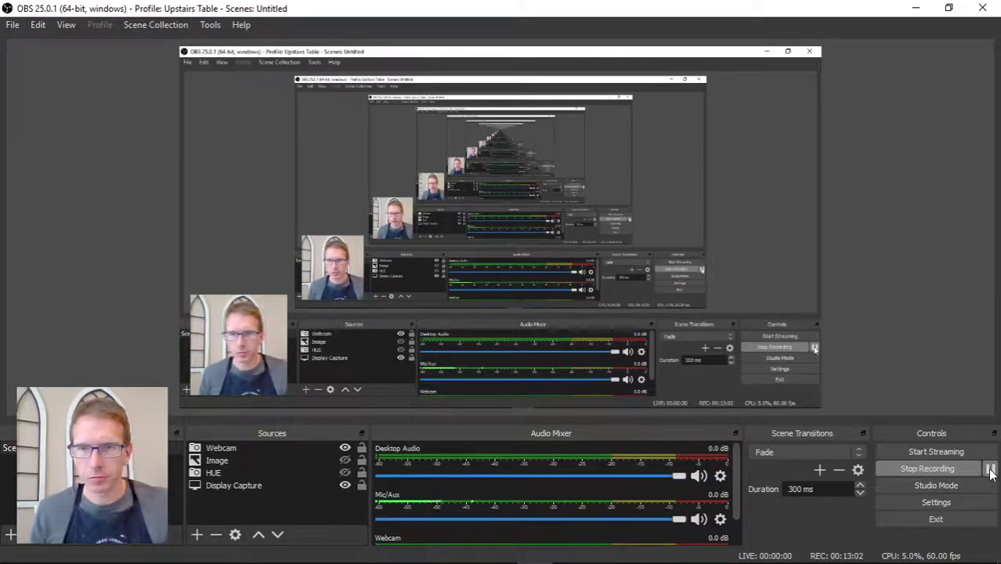
{"action": "mouse_move", "coordinate": [597, 562]}
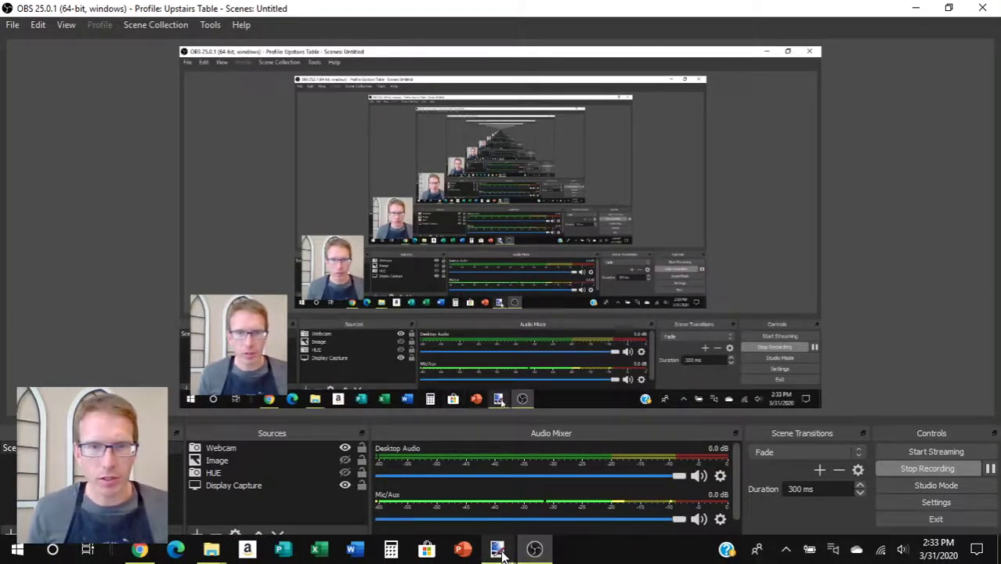
{"action": "mouse_move", "coordinate": [498, 548]}
{"action": "left_click", "coordinate": [481, 508]}
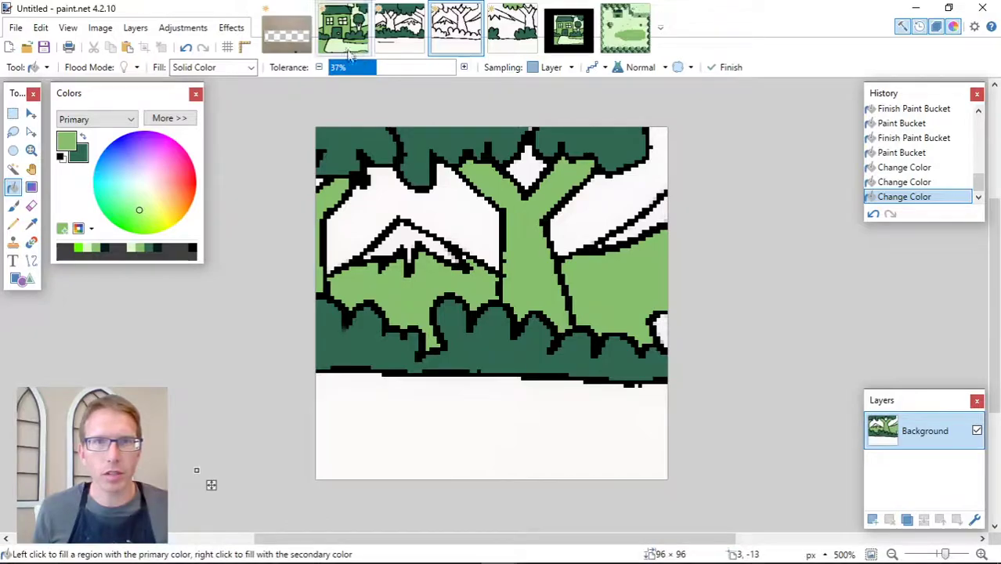
Examine the partly coloured forest scenes and the finished house background in YouTutorial_path01.png
{"action": "left_click", "coordinate": [401, 46]}
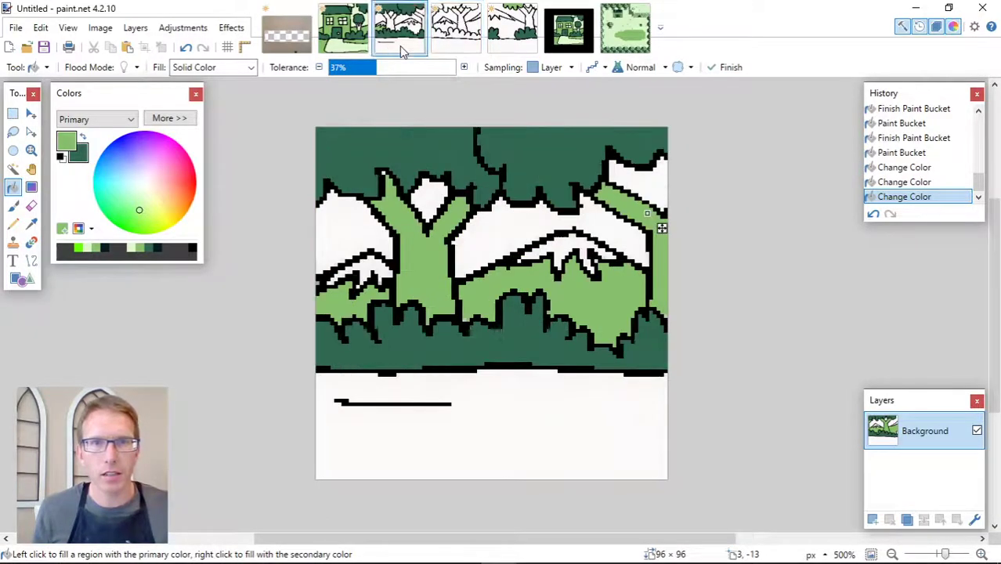
{"action": "left_click", "coordinate": [460, 49]}
{"action": "left_click", "coordinate": [510, 50]}
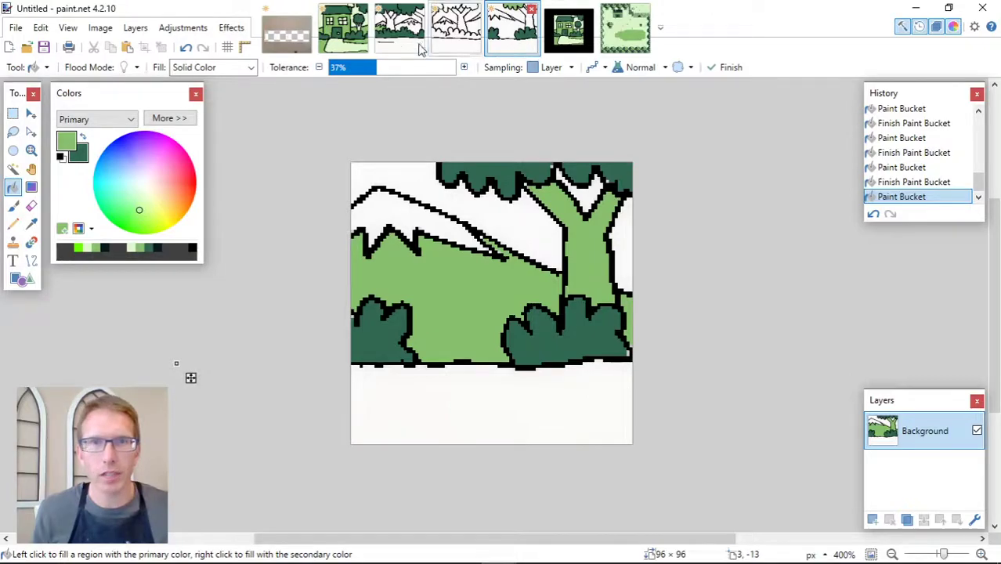
{"action": "left_click", "coordinate": [386, 49]}
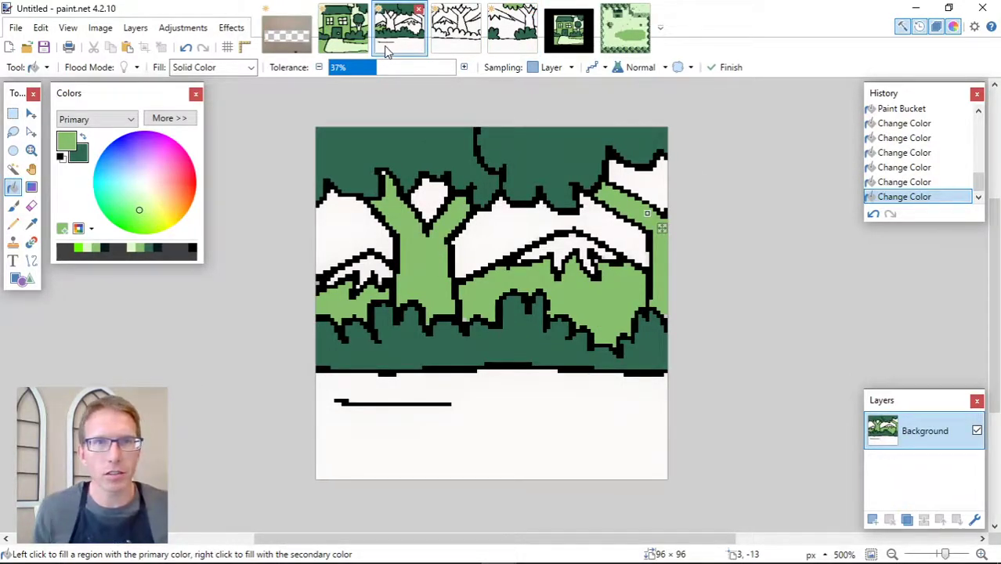
{"action": "left_click", "coordinate": [573, 41]}
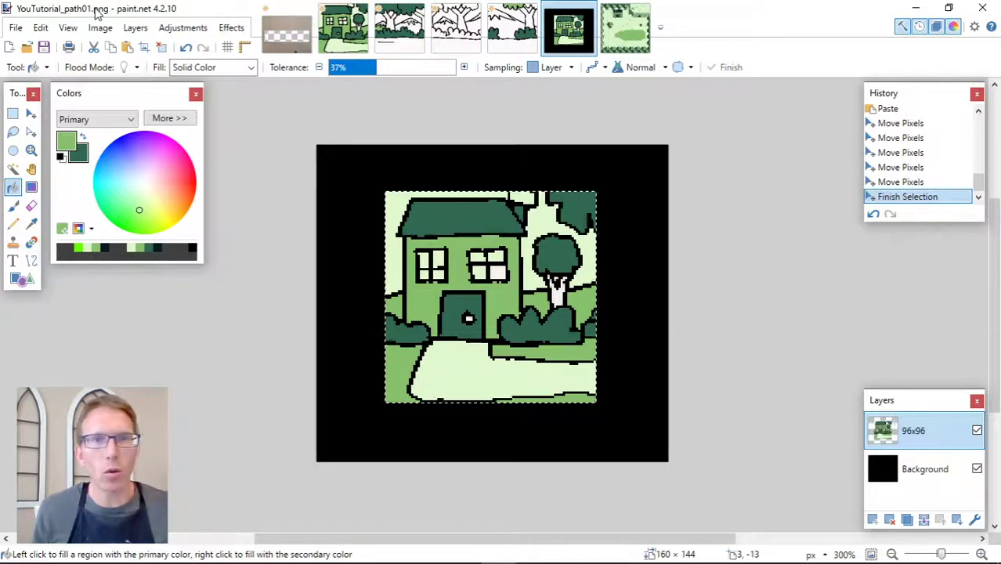
Select and copy the entire 96 × 96 forest scene that has the short line on its white ground
{"action": "left_click", "coordinate": [396, 49]}
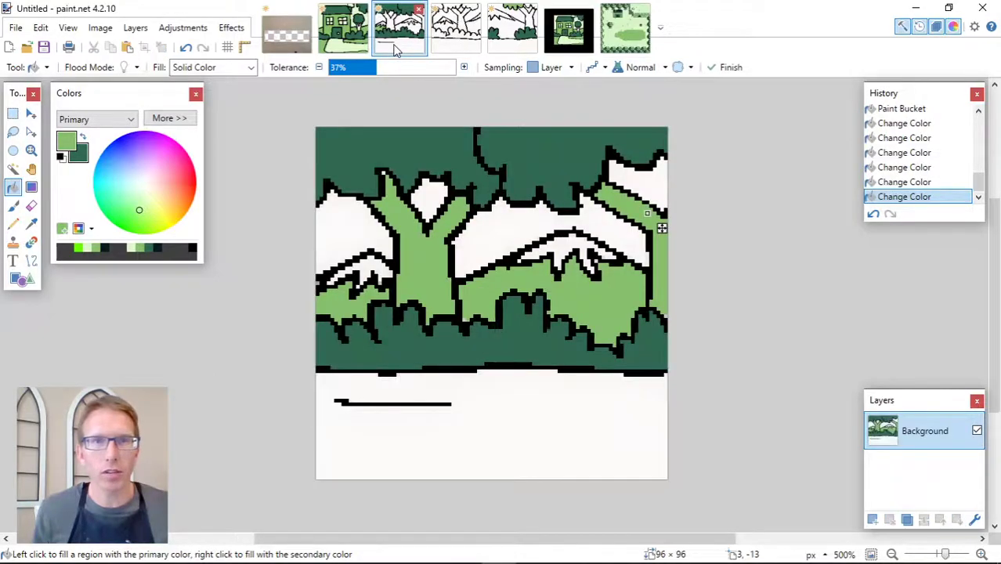
{"action": "left_click", "coordinate": [13, 114]}
{"action": "left_click_drag", "start_coordinate": [299, 116], "coordinate": [704, 491]}
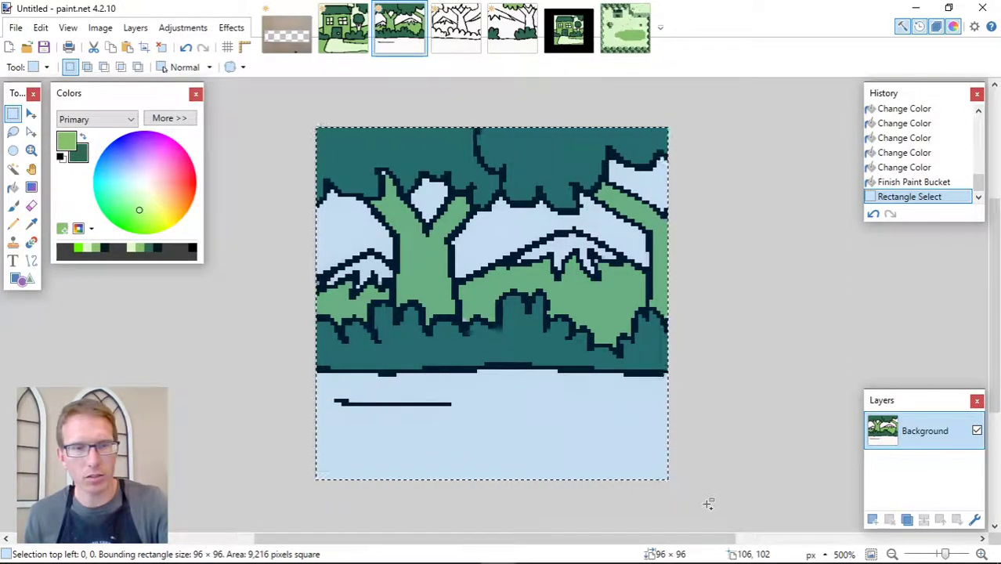
Paste the forest scene with the short line exactly over the house in YouTutorial_path01.png, with its upper-left corner at 31, 21
{"action": "left_click", "coordinate": [562, 35]}
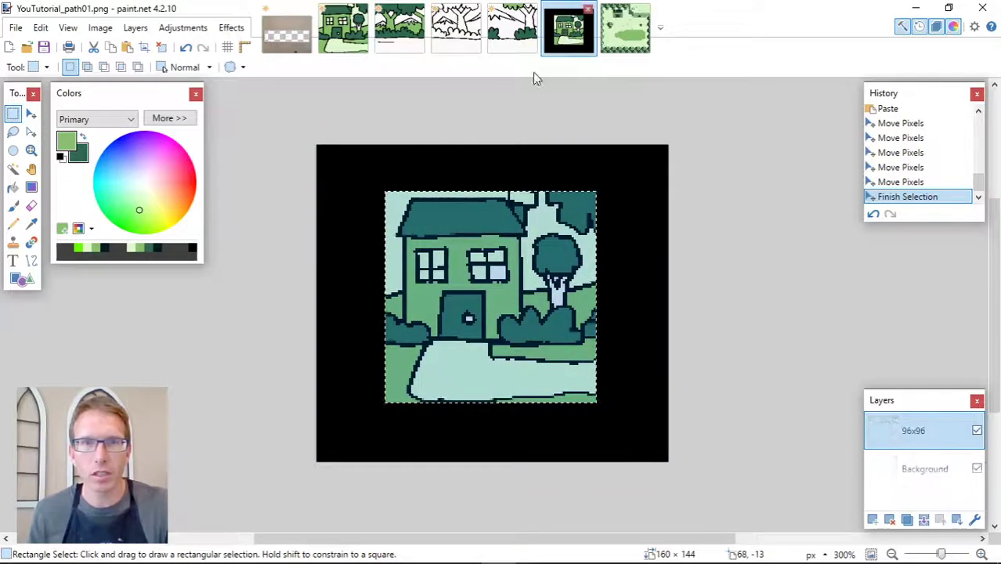
{"action": "key", "text": "ctrl+d"}
{"action": "key", "text": "ctrl+v"}
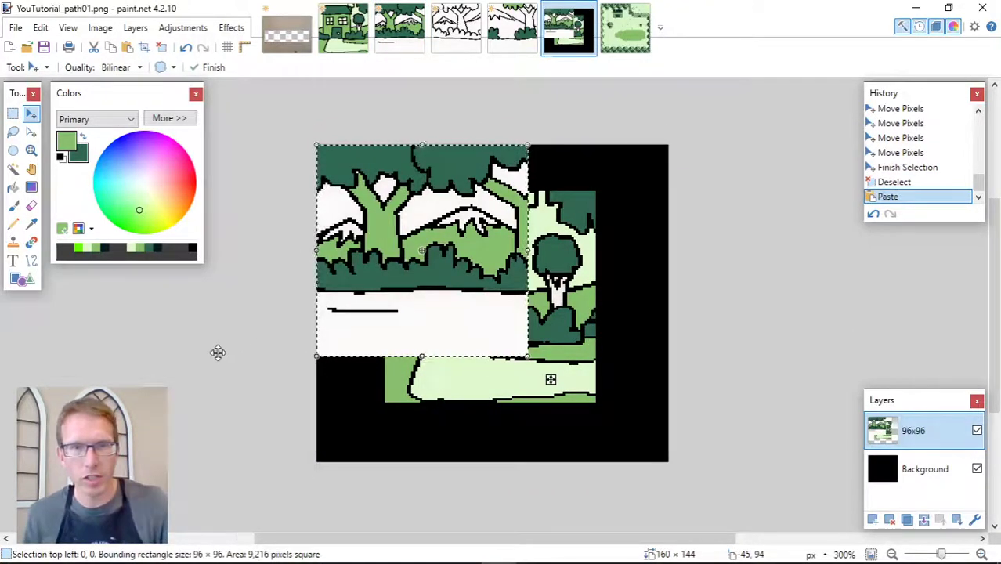
{"action": "left_click_drag", "start_coordinate": [438, 331], "coordinate": [504, 364]}
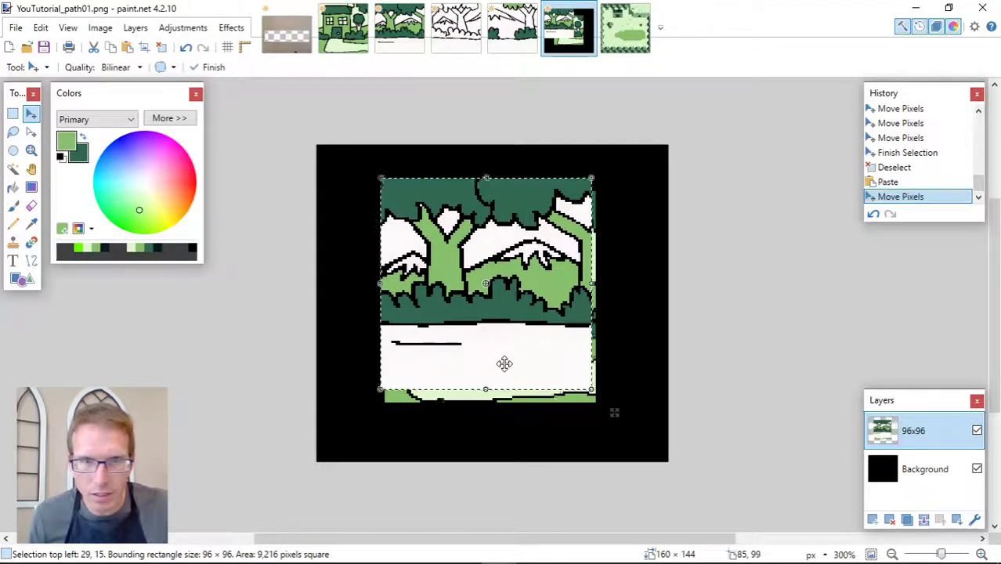
{"action": "key", "text": "Down"}
{"action": "key", "text": "Down"}
{"action": "key", "text": "Down"}
{"action": "key", "text": "Down"}
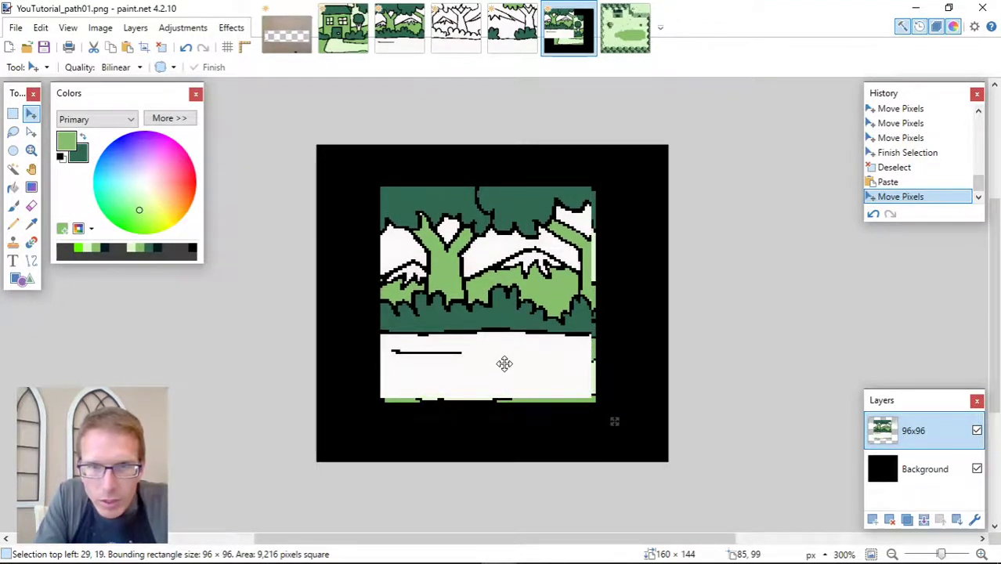
{"action": "key", "text": "Down"}
{"action": "key", "text": "Down"}
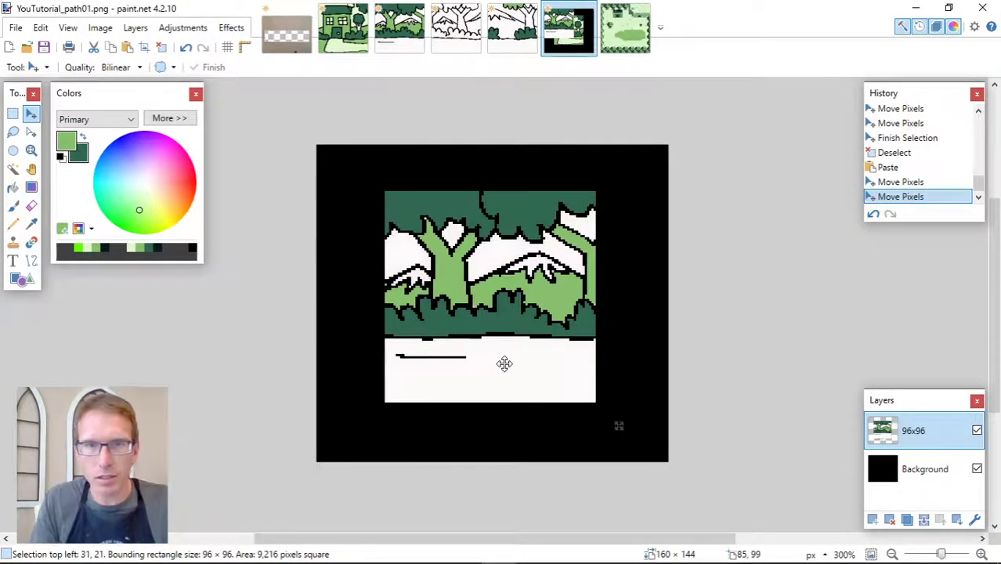
{"action": "left_click_drag", "start_coordinate": [505, 364], "coordinate": [505, 364]}
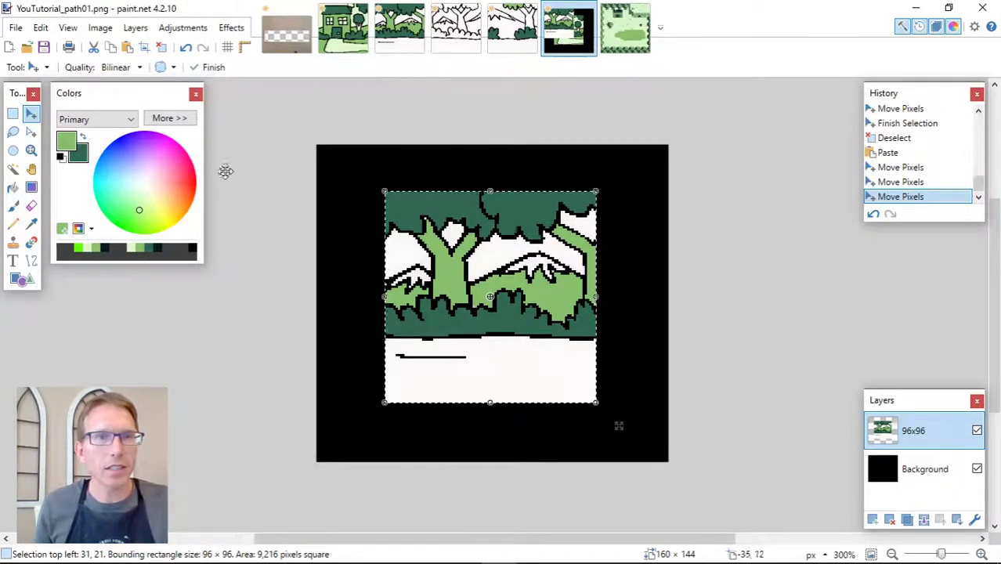
Save the forest background under the new name YouTutorial_path02.pdn in the project's backgrounds folder
{"action": "left_click", "coordinate": [15, 29]}
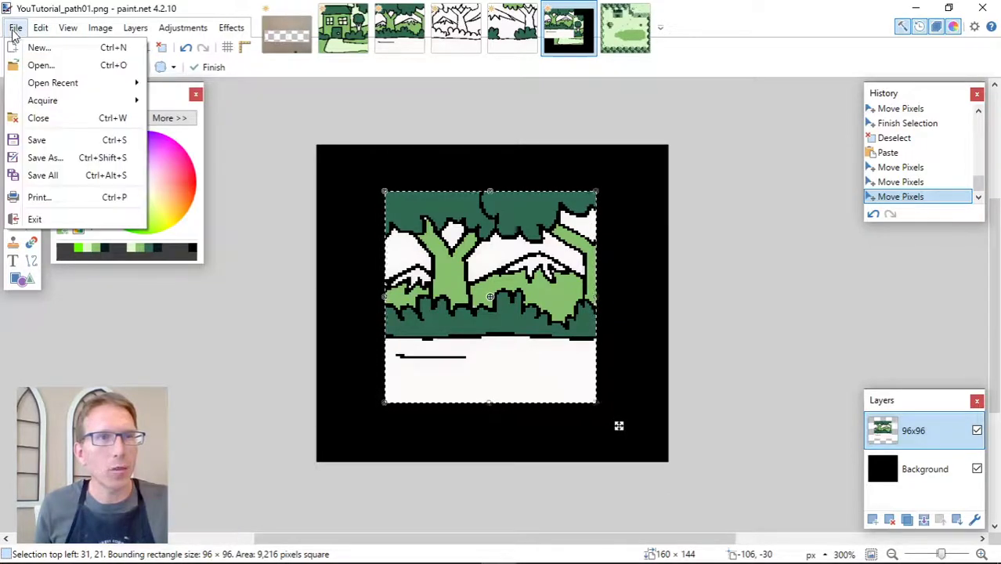
{"action": "left_click", "coordinate": [50, 157]}
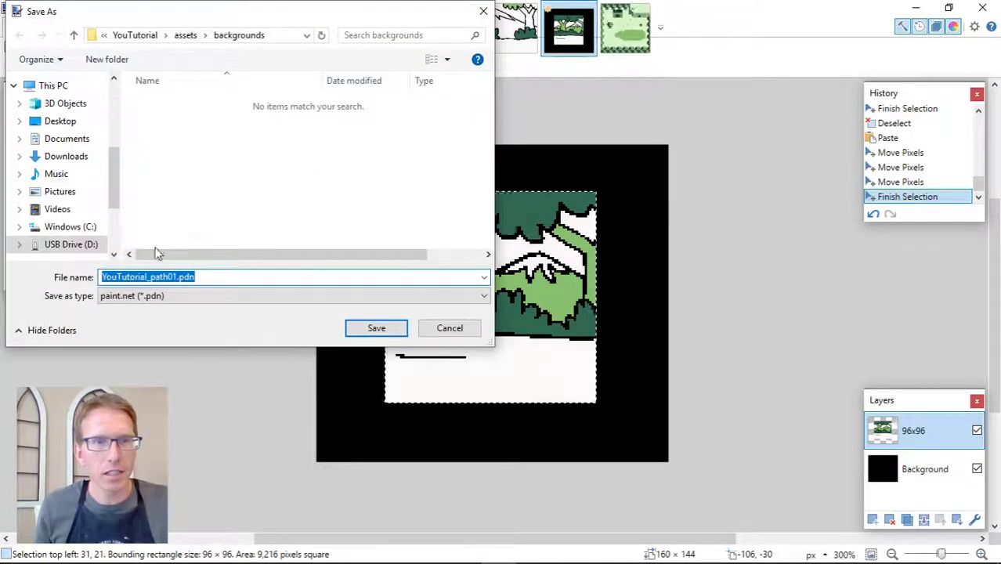
{"action": "left_click", "coordinate": [179, 275]}
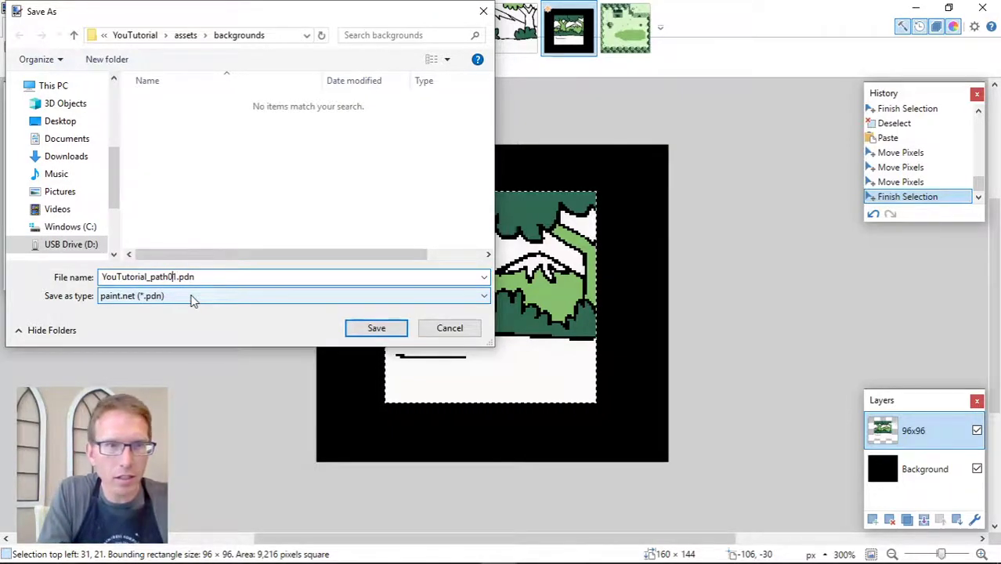
{"action": "key", "text": "BackSpace"}
{"action": "type", "text": "2"}
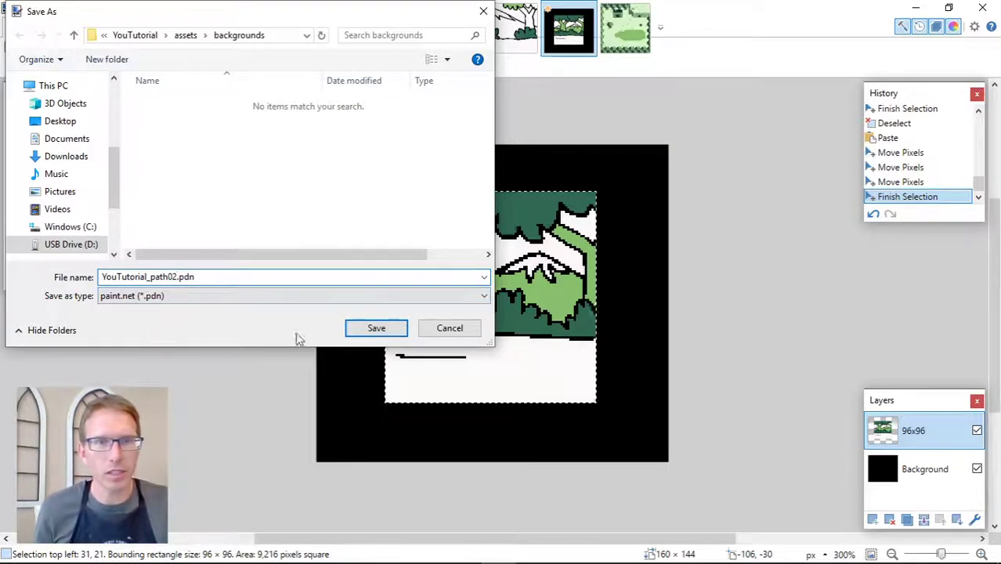
{"action": "left_click", "coordinate": [374, 328]}
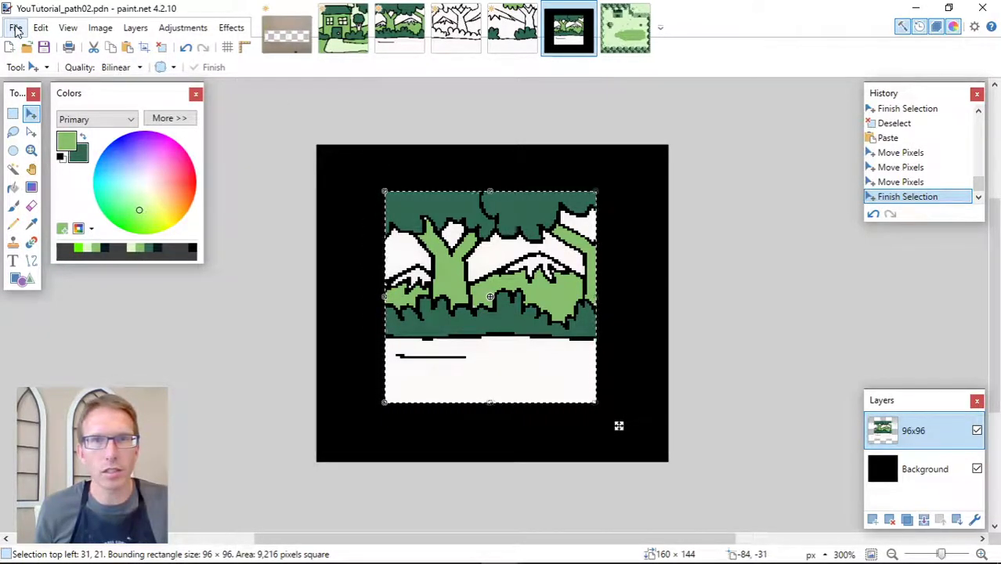
Select and copy the entire 96 × 96 coloured forest scene that has a plain white ground
{"action": "left_click", "coordinate": [458, 31]}
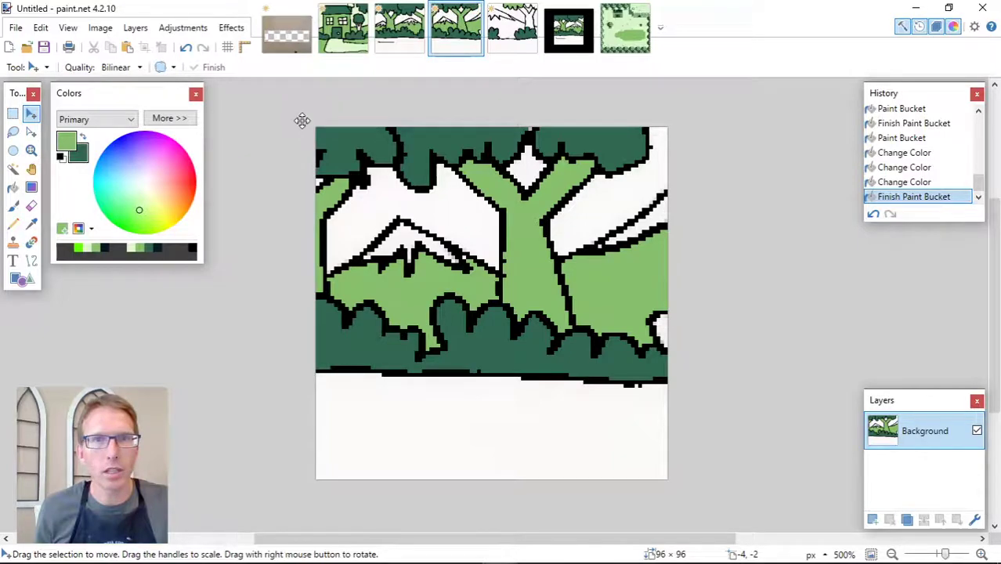
{"action": "left_click", "coordinate": [13, 116]}
{"action": "left_click_drag", "start_coordinate": [270, 100], "coordinate": [837, 509]}
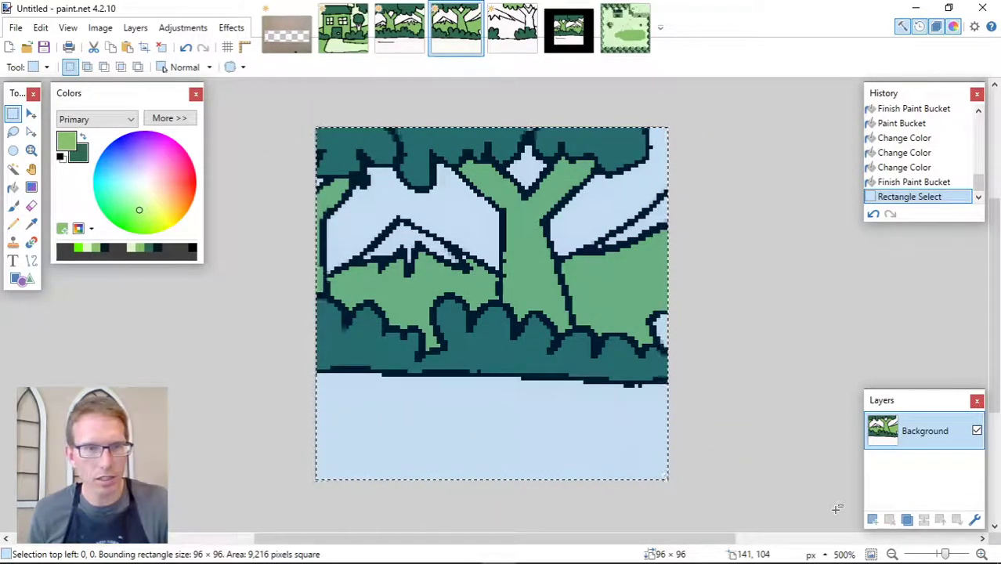
Paste the plain-ground forest scene exactly over the one in YouTutorial_path02.pdn, with its upper-left corner at 31, 21
{"action": "left_click", "coordinate": [569, 43]}
{"action": "key", "text": "ctrl+d"}
{"action": "key", "text": "ctrl+v"}
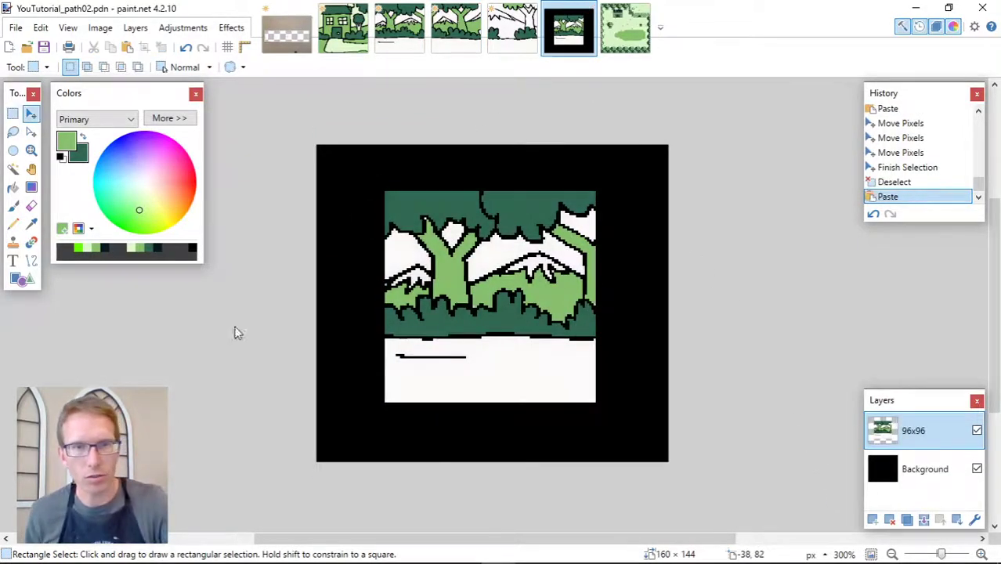
{"action": "left_click_drag", "start_coordinate": [382, 310], "coordinate": [458, 345]}
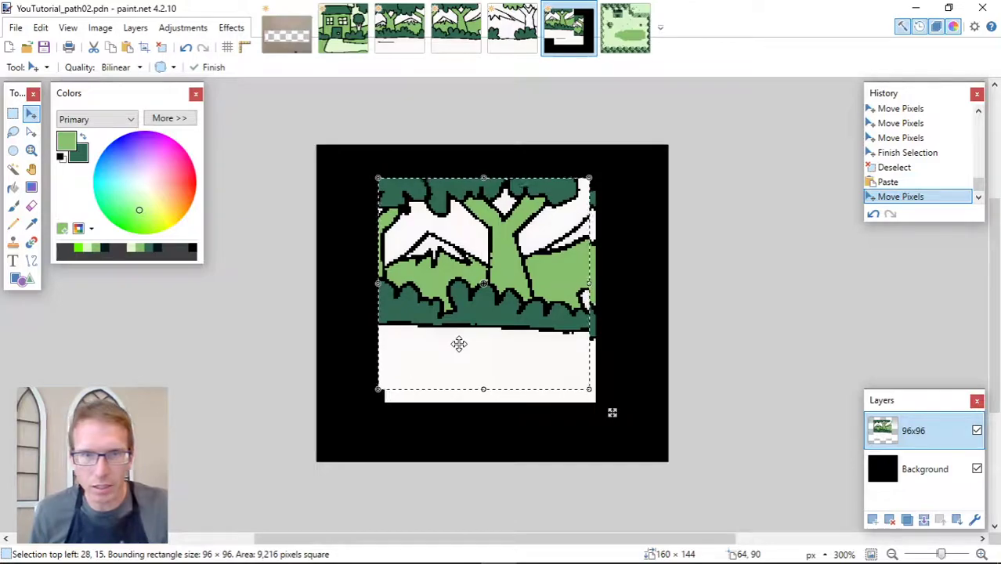
{"action": "key", "text": "Down"}
{"action": "key", "text": "Down"}
{"action": "key", "text": "Down"}
{"action": "key", "text": "Down"}
{"action": "key", "text": "Down"}
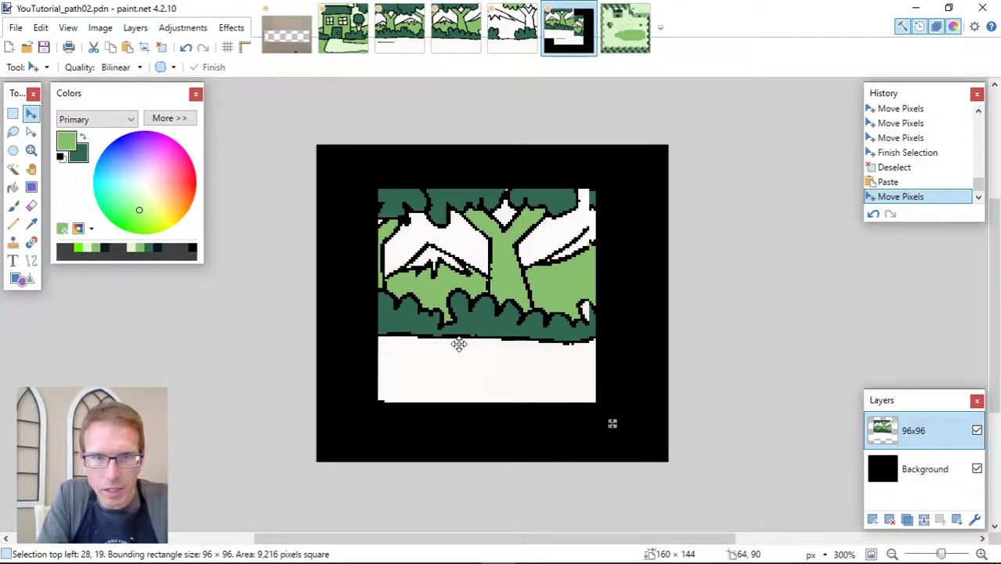
{"action": "key", "text": "Right"}
{"action": "key", "text": "Right"}
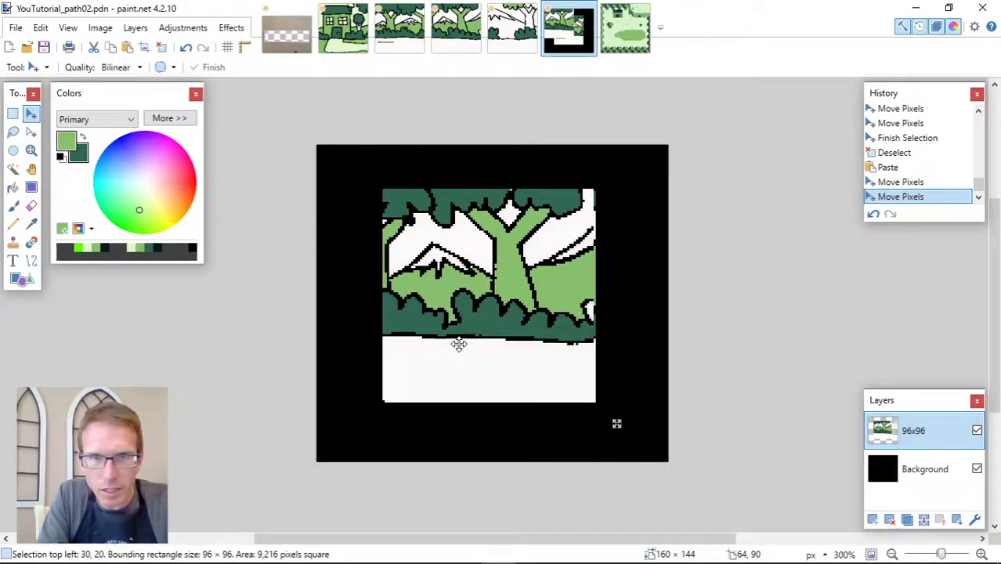
{"action": "key", "text": "Right"}
{"action": "key", "text": "Down"}
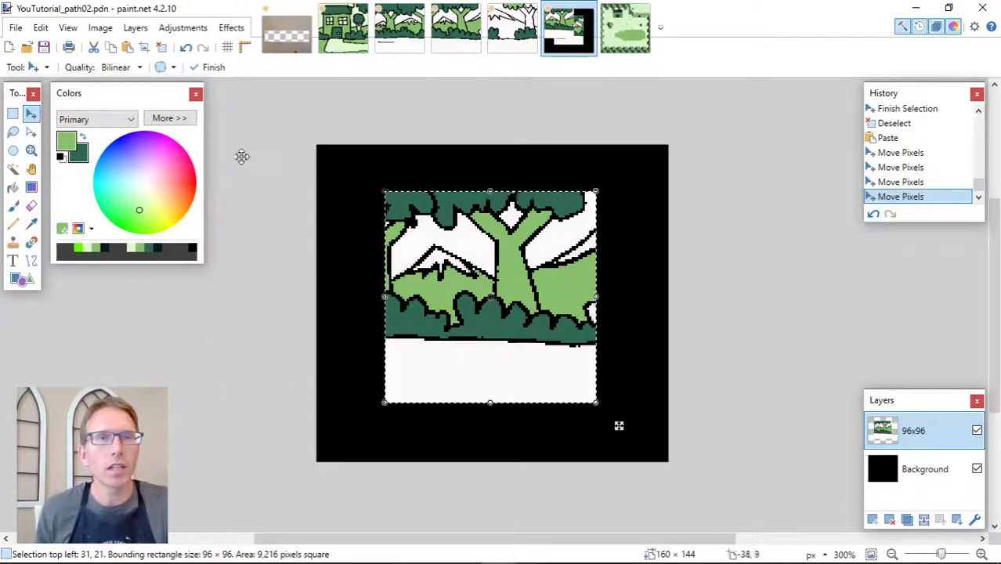
Save the plain-ground forest background as YouTutorial_path03.png in PNG format with auto-detected bit depth, flattening the image
{"action": "left_click", "coordinate": [16, 28]}
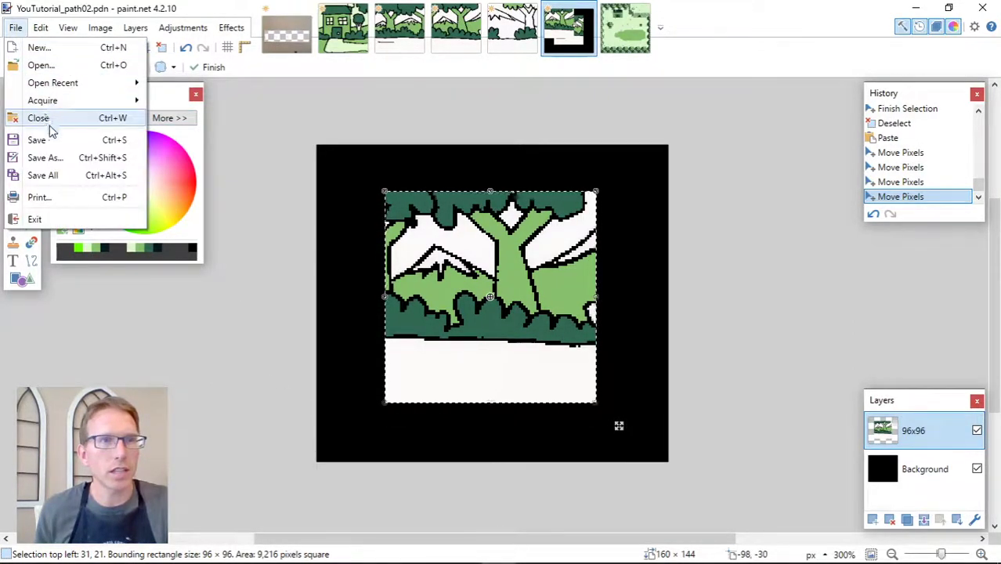
{"action": "left_click", "coordinate": [56, 157]}
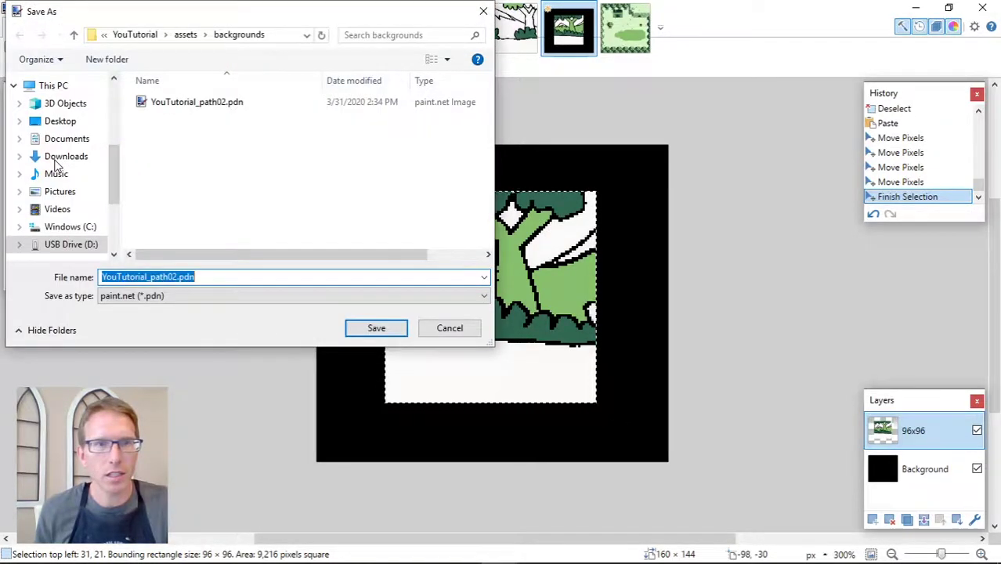
{"action": "left_click", "coordinate": [176, 277]}
{"action": "key", "text": "BackSpace"}
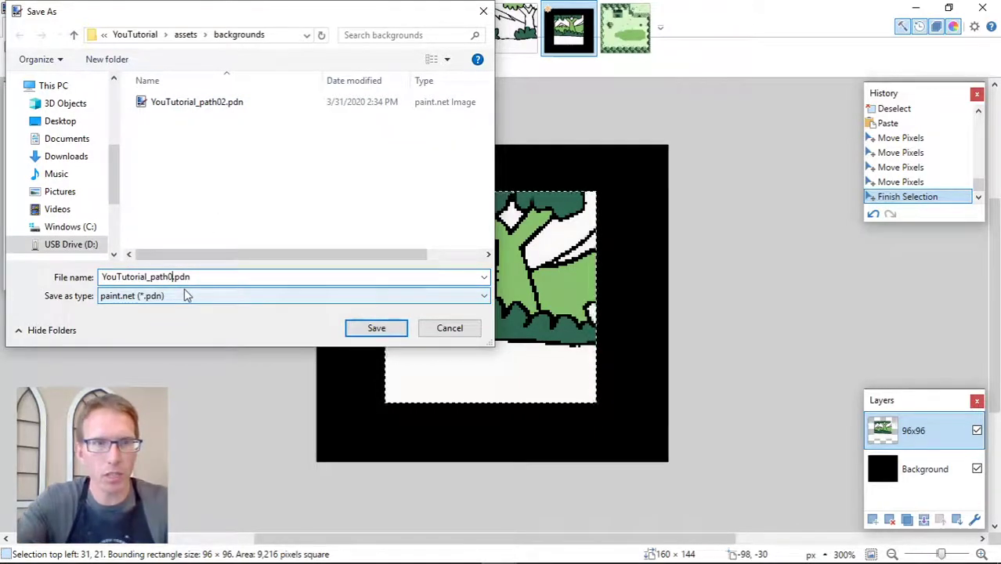
{"action": "type", "text": "3"}
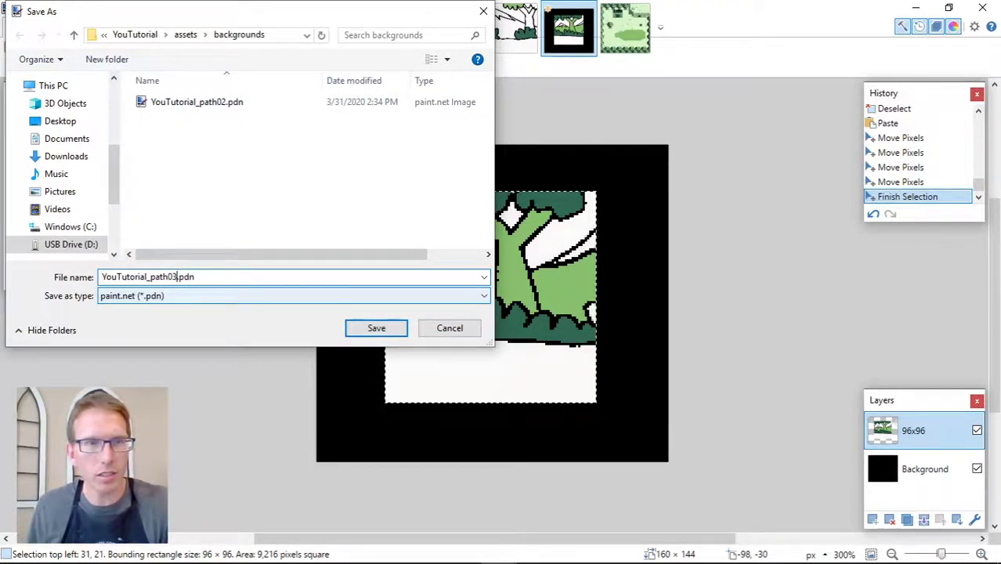
{"action": "left_click", "coordinate": [159, 296]}
{"action": "left_click", "coordinate": [156, 321]}
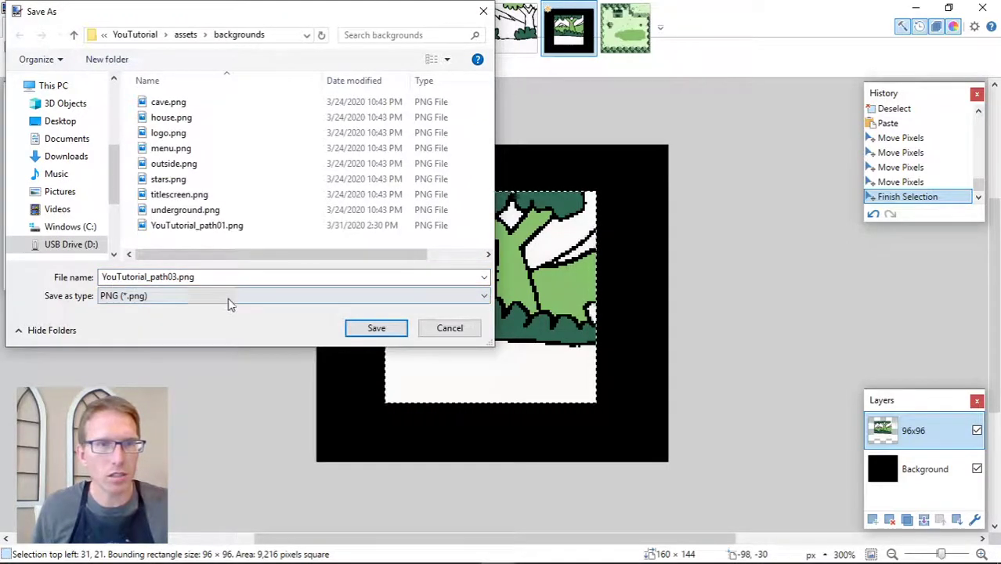
{"action": "left_click", "coordinate": [377, 328]}
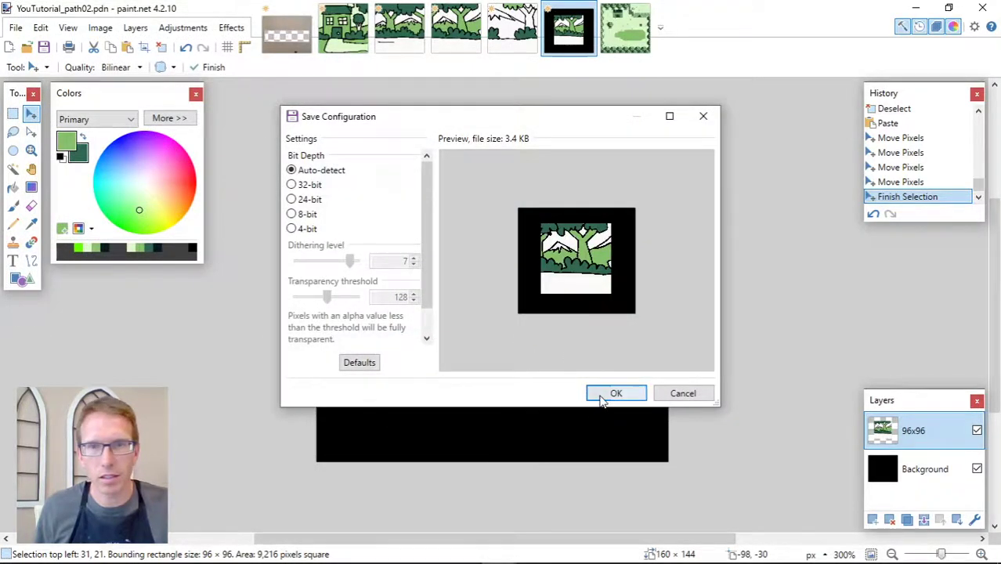
{"action": "left_click", "coordinate": [603, 399]}
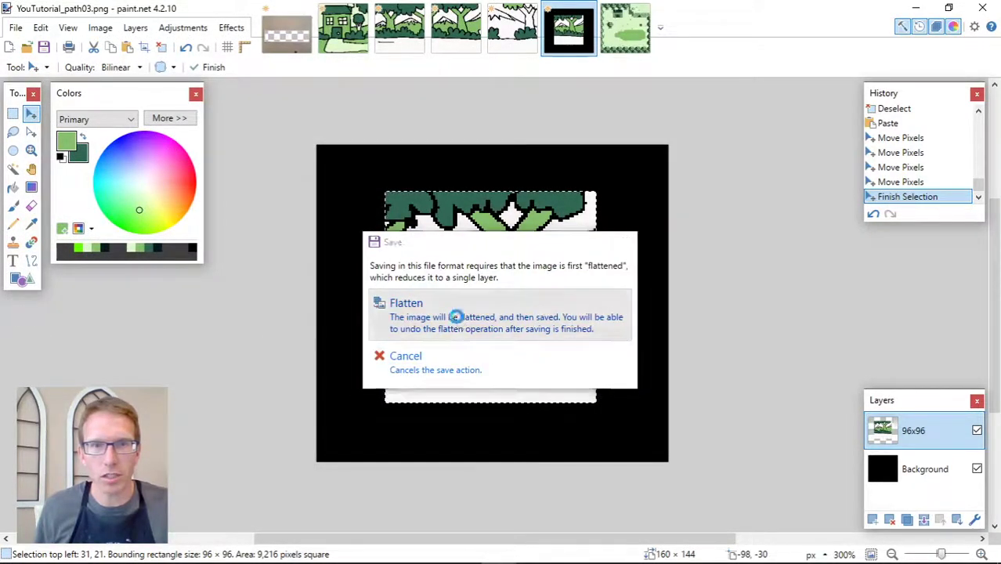
{"action": "left_click", "coordinate": [454, 320]}
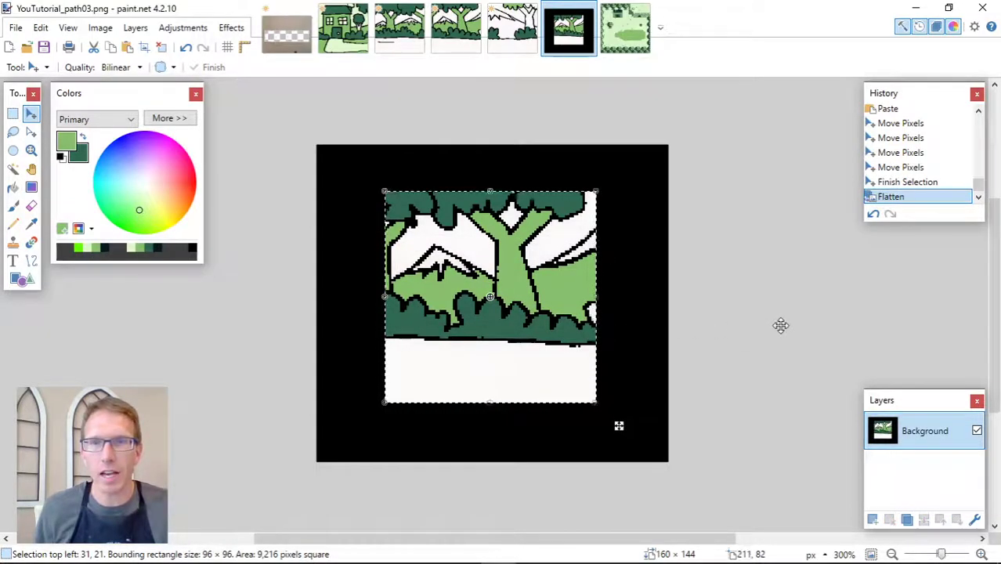
Deselect the pasted forest scene in YouTutorial_path03.png
{"action": "left_click", "coordinate": [467, 282]}
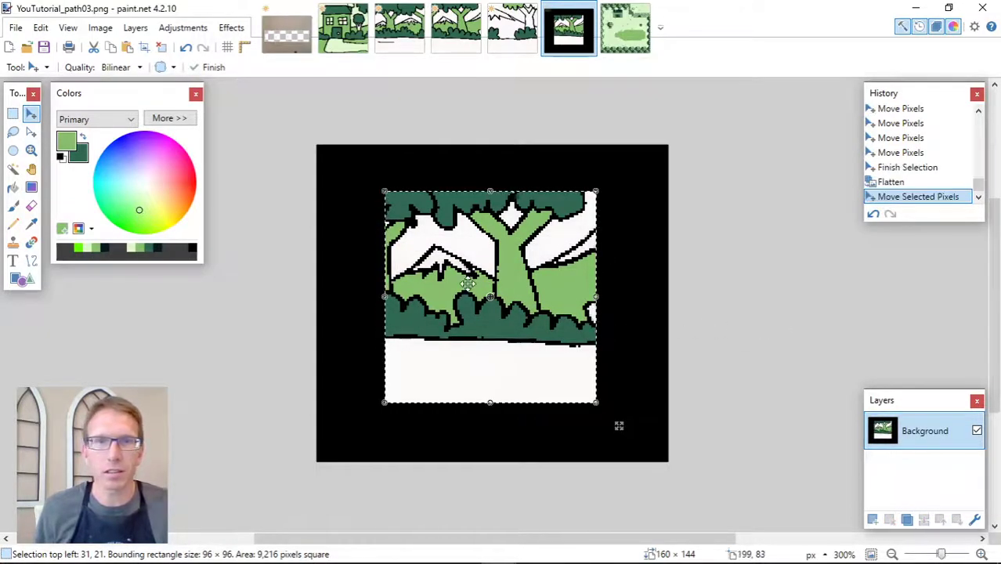
{"action": "left_click", "coordinate": [13, 113]}
{"action": "left_click", "coordinate": [141, 347]}
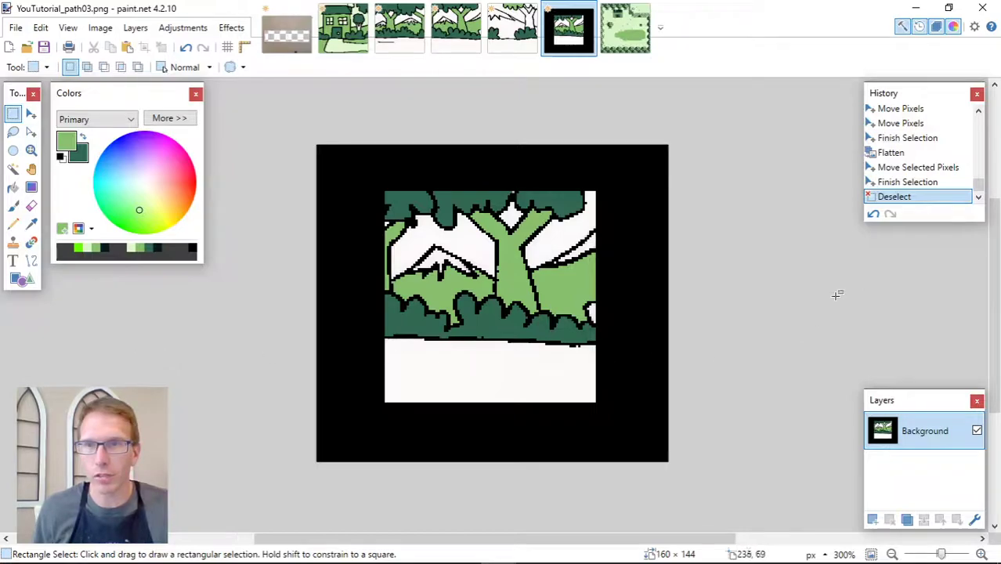
Undo the deselection, flattening, moves and paste to bring back the layered forest scene with the short line
{"action": "left_click", "coordinate": [873, 215]}
{"action": "left_click", "coordinate": [874, 215]}
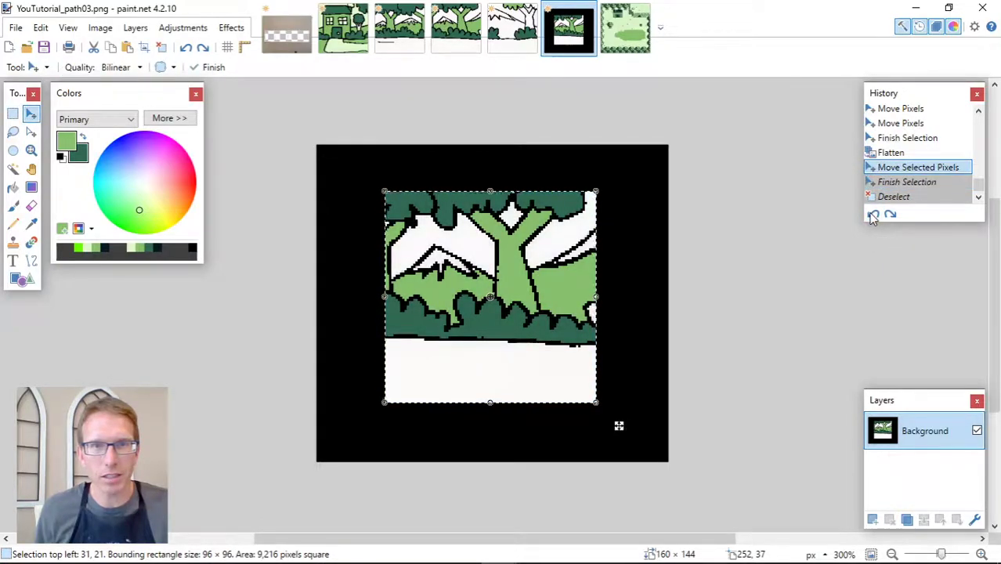
{"action": "left_click", "coordinate": [874, 215]}
{"action": "left_click", "coordinate": [874, 215]}
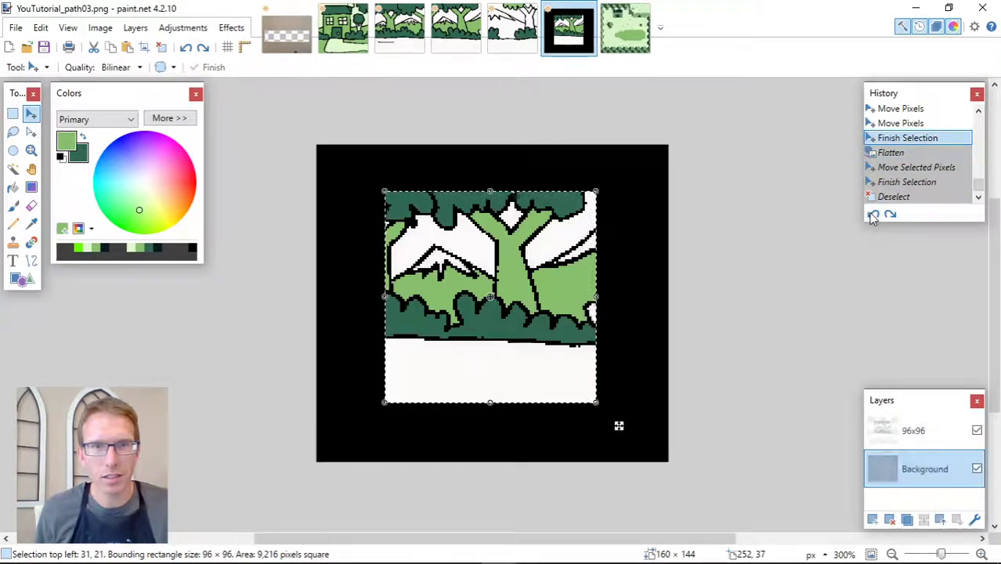
{"action": "left_click", "coordinate": [873, 215]}
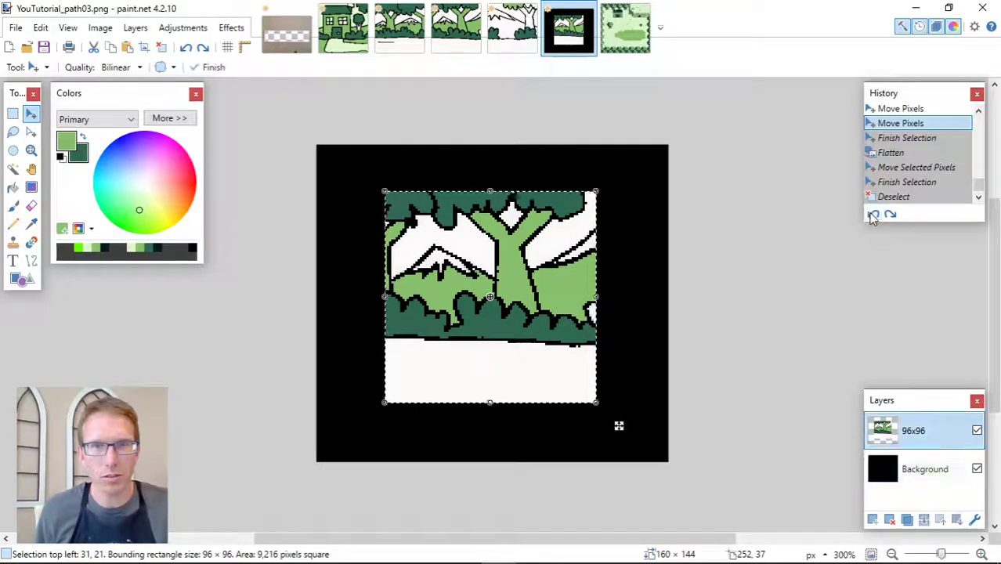
{"action": "left_click", "coordinate": [873, 214]}
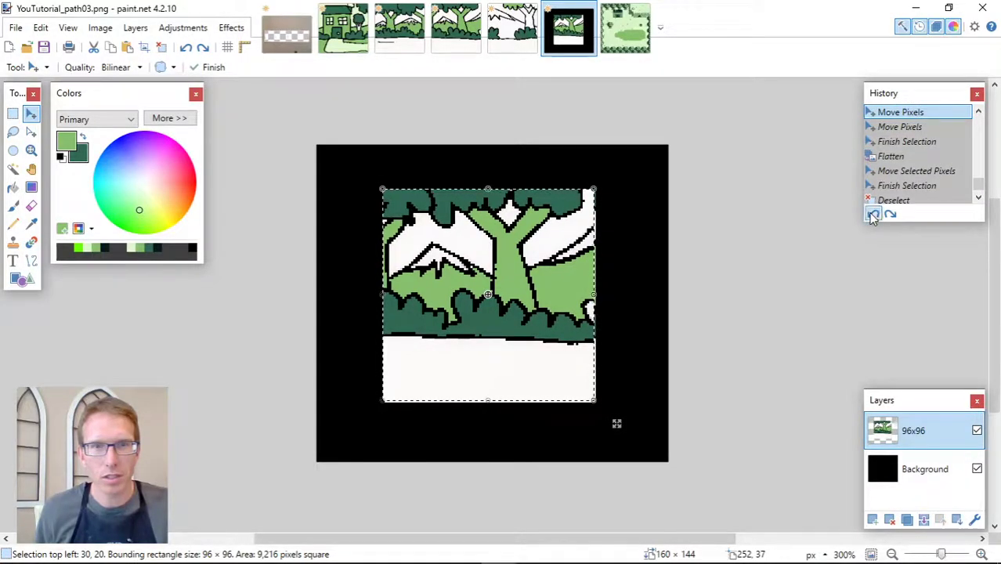
{"action": "left_click", "coordinate": [874, 214]}
{"action": "left_click", "coordinate": [873, 215]}
{"action": "left_click", "coordinate": [874, 215]}
{"action": "left_click", "coordinate": [874, 215]}
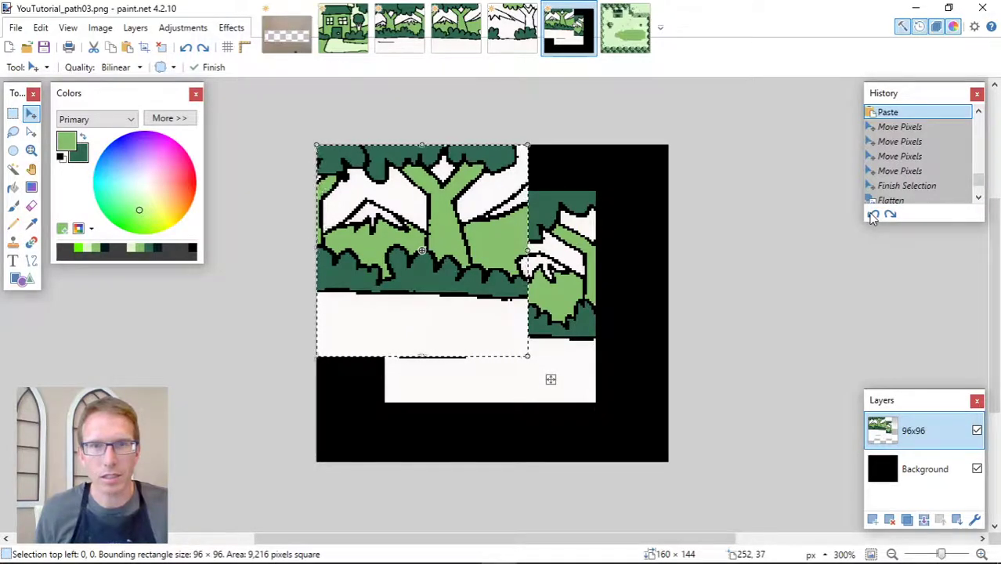
{"action": "left_click", "coordinate": [874, 214]}
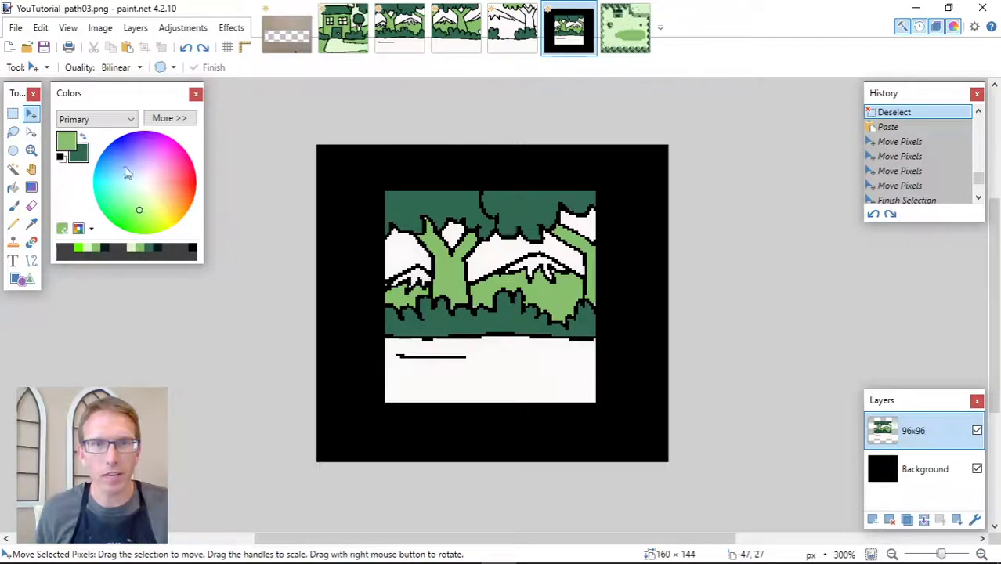
Save the forest background with the short line as YouTutorial_path02.png in PNG format with auto-detected bit depth, flattening the image
{"action": "left_click", "coordinate": [19, 28]}
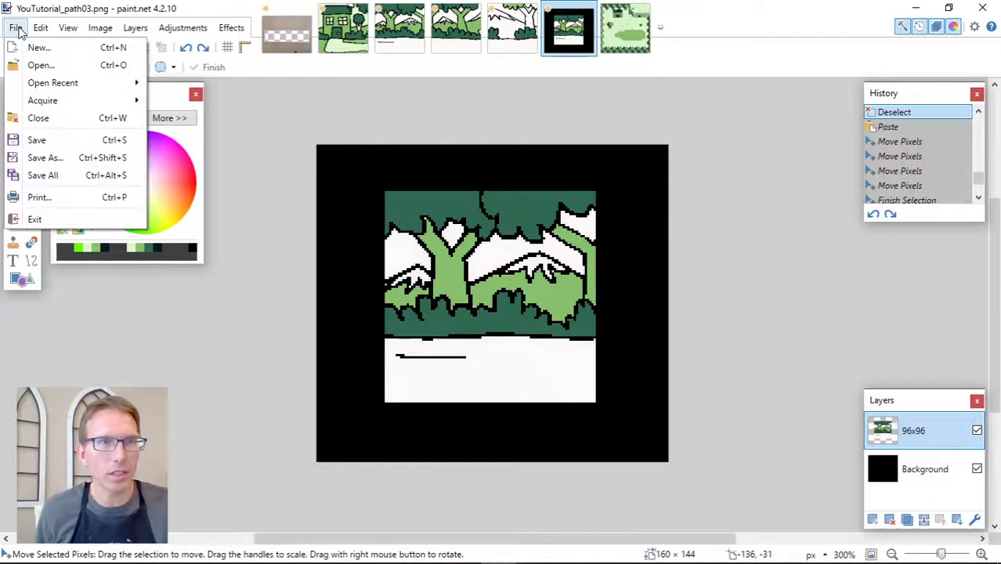
{"action": "left_click", "coordinate": [60, 155]}
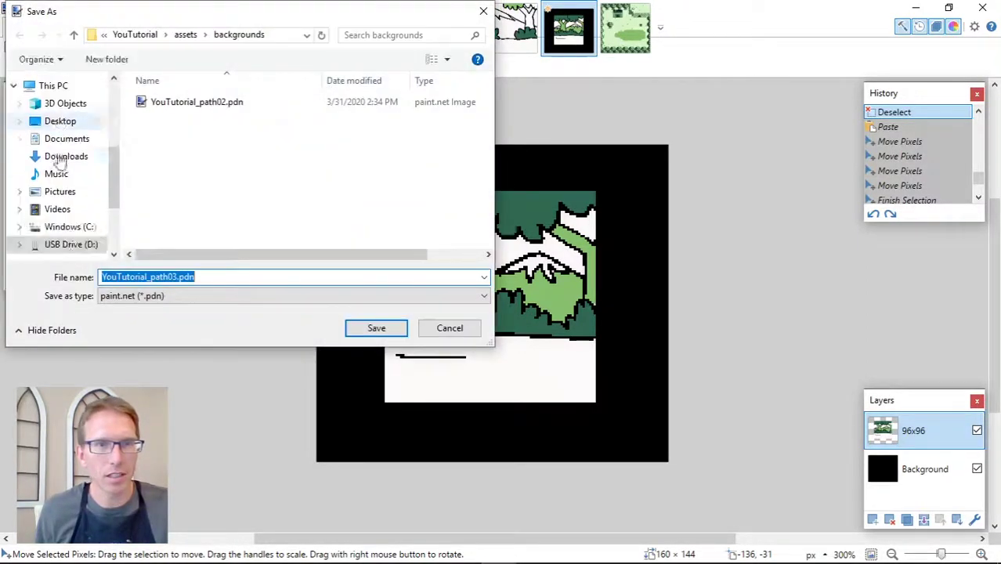
{"action": "left_click", "coordinate": [176, 276]}
{"action": "key", "text": "BackSpace"}
{"action": "type", "text": "2"}
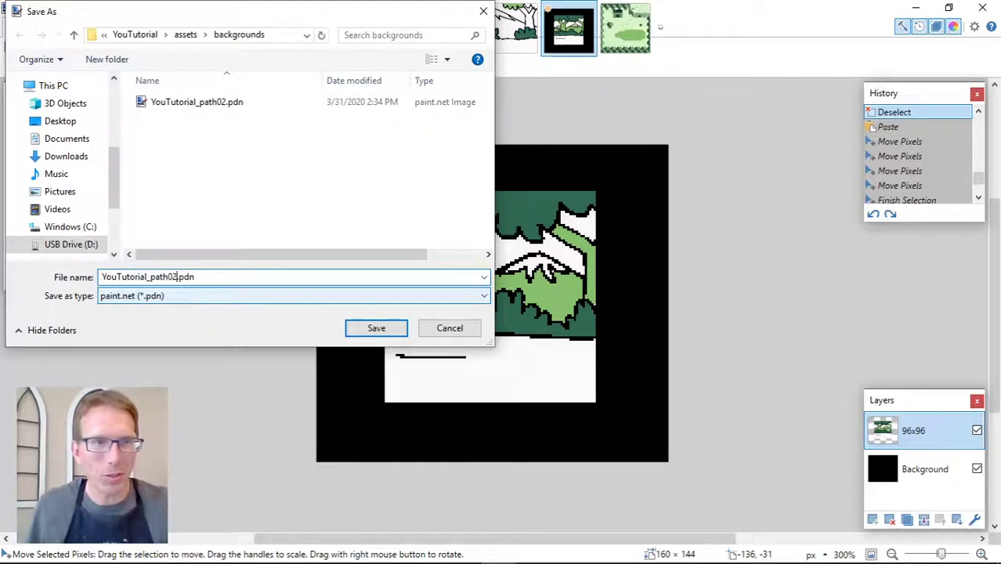
{"action": "left_click", "coordinate": [160, 297]}
{"action": "left_click", "coordinate": [137, 321]}
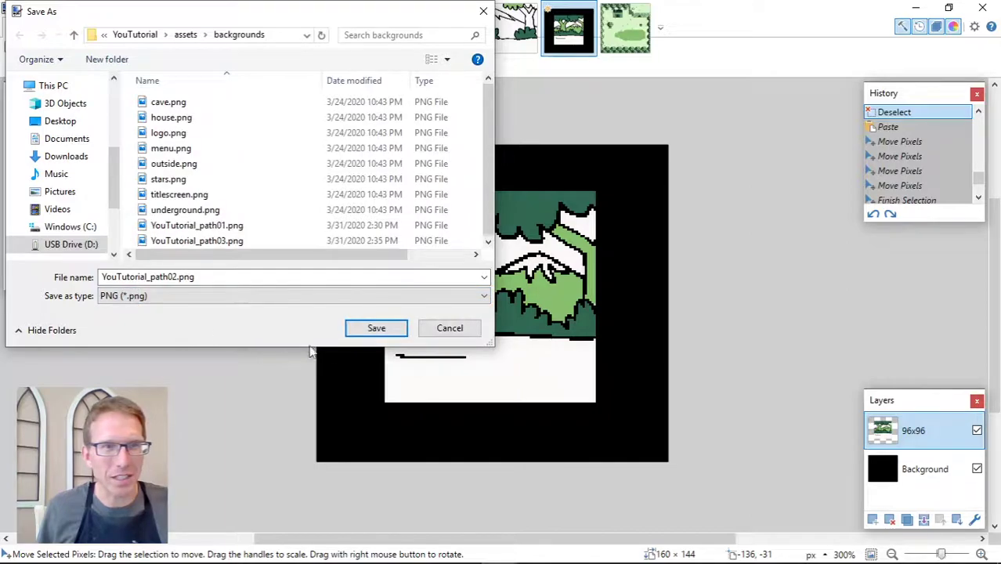
{"action": "left_click", "coordinate": [373, 329]}
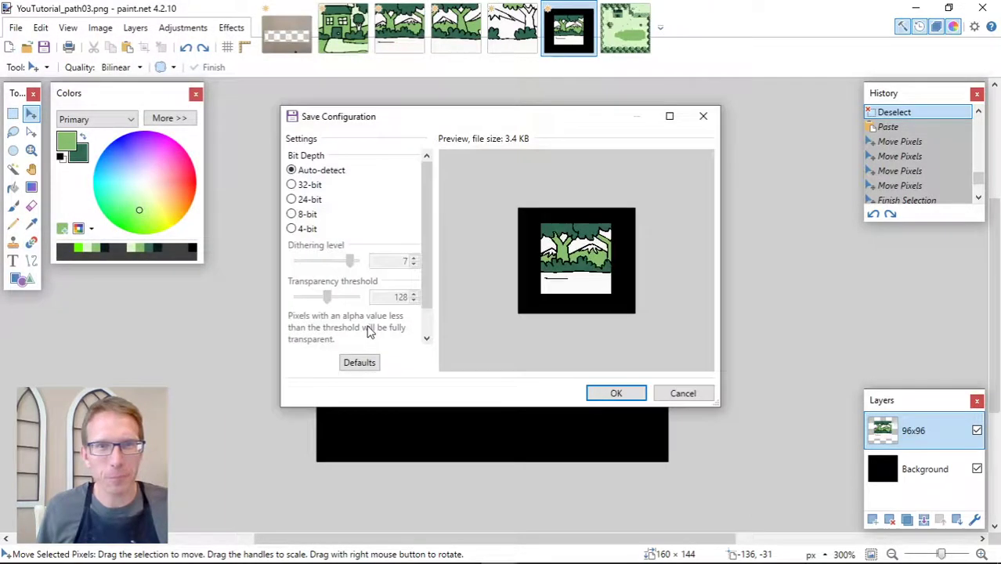
{"action": "left_click", "coordinate": [615, 391]}
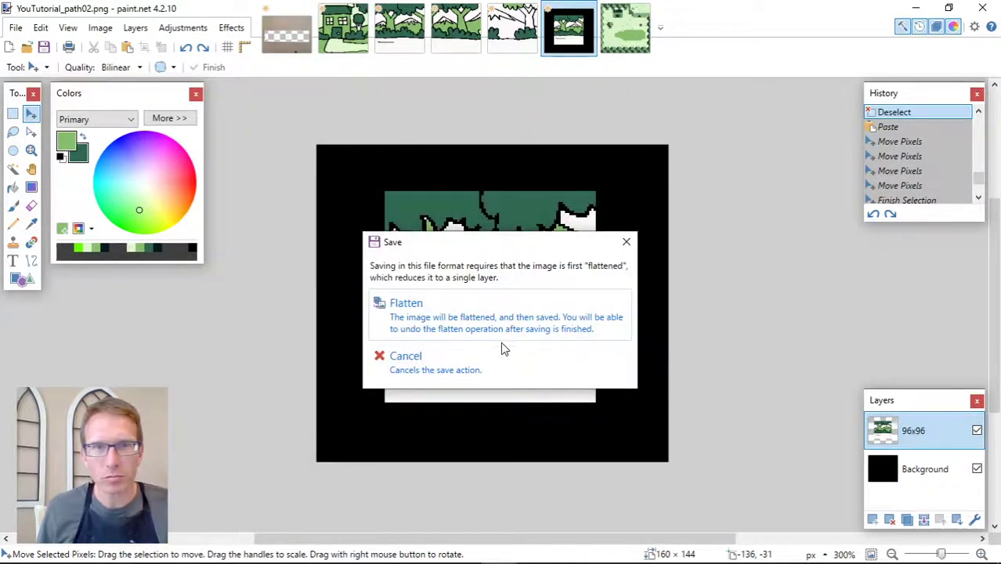
{"action": "left_click", "coordinate": [481, 332]}
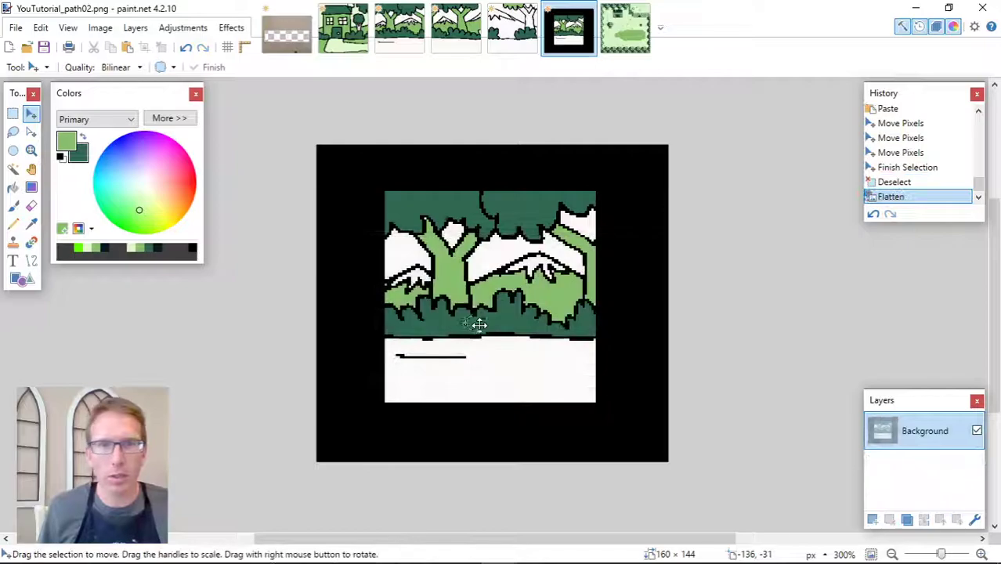
Copy the entire 96 × 96 scene with the large hill and single tree, and return to YouTutorial_path02.png
{"action": "key", "text": "ctrl+a"}
{"action": "left_click", "coordinate": [701, 264]}
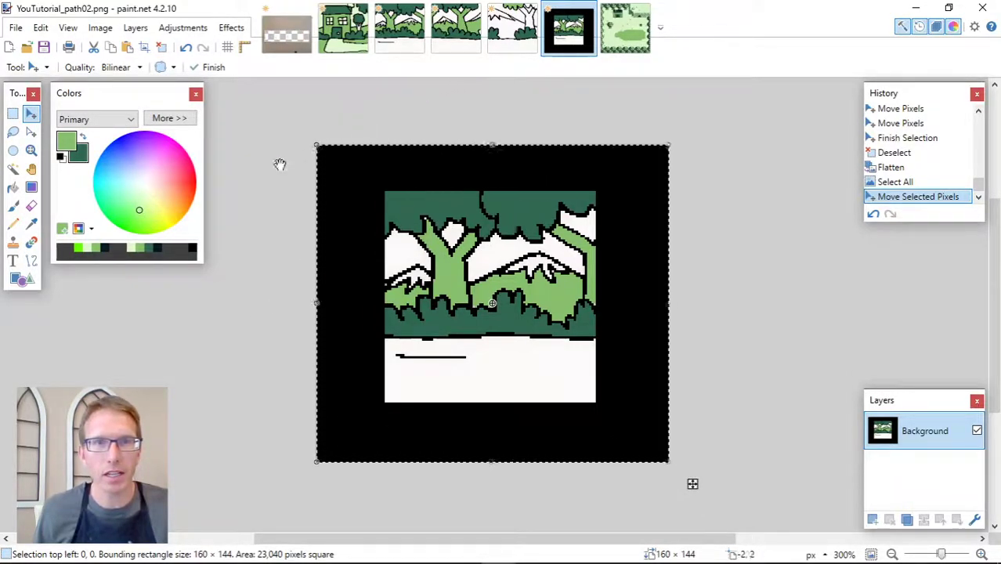
{"action": "left_click", "coordinate": [513, 28]}
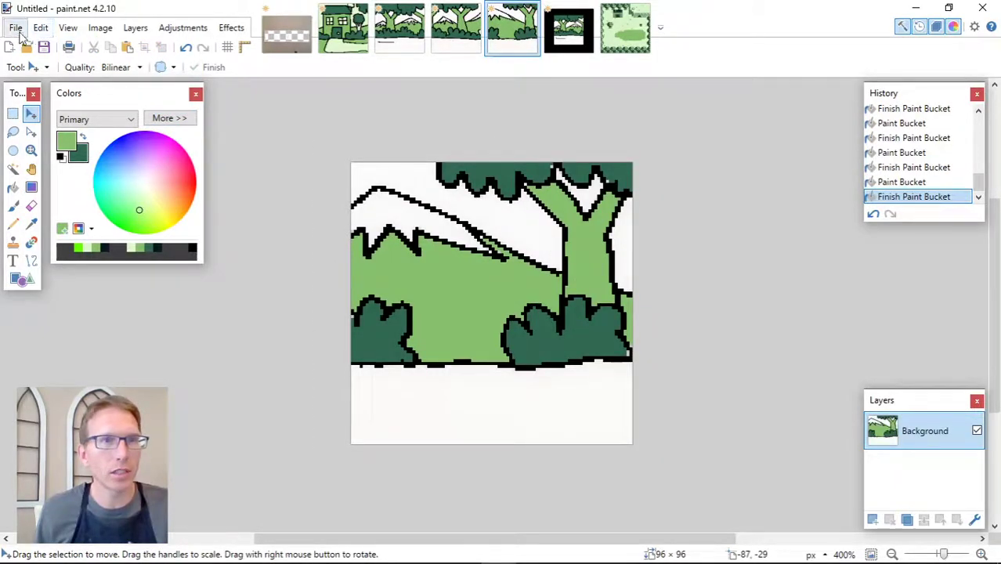
{"action": "left_click", "coordinate": [14, 114]}
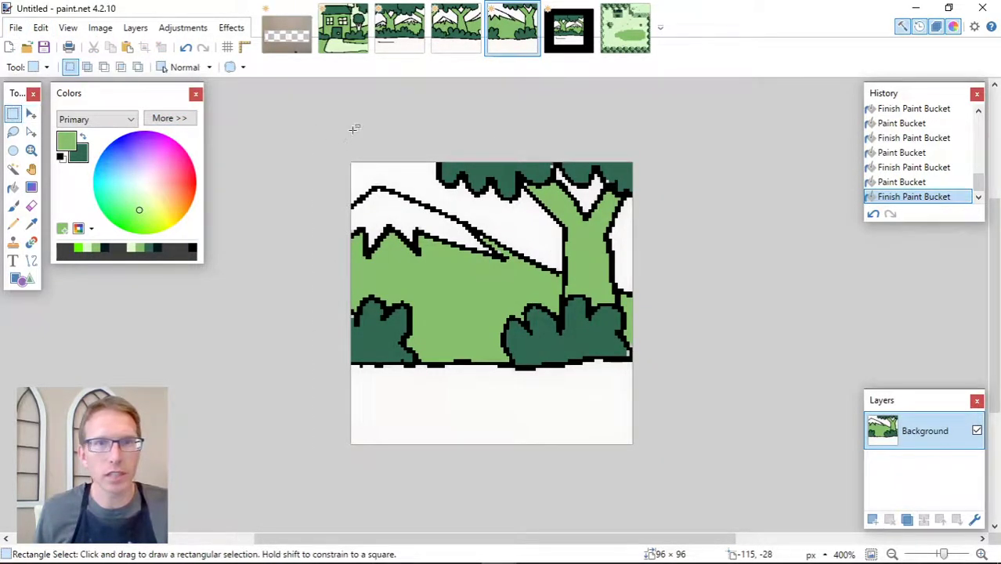
{"action": "key", "text": "ctrl+a"}
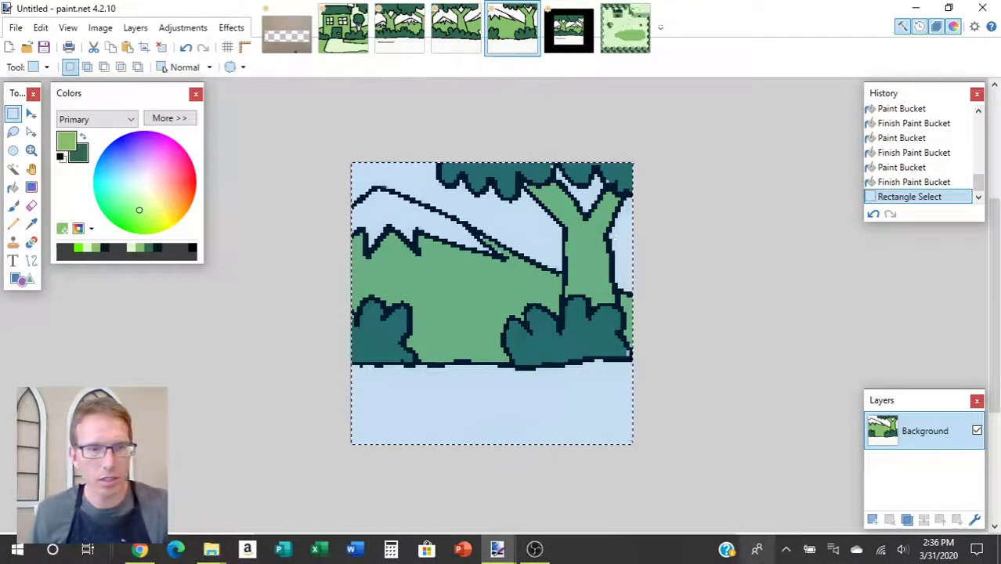
{"action": "key", "text": "ctrl+Tab"}
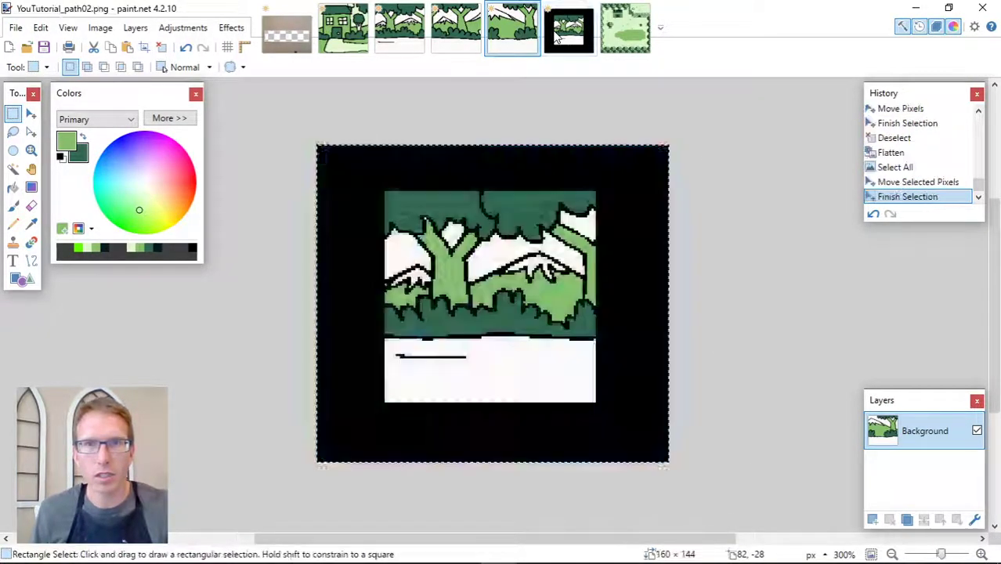
Clear the canvas selection and paste the hill-and-tree scene exactly over the forest scene, with its upper-left corner at 31, 21
{"action": "key", "text": "ctrl+d"}
{"action": "key", "text": "ctrl+v"}
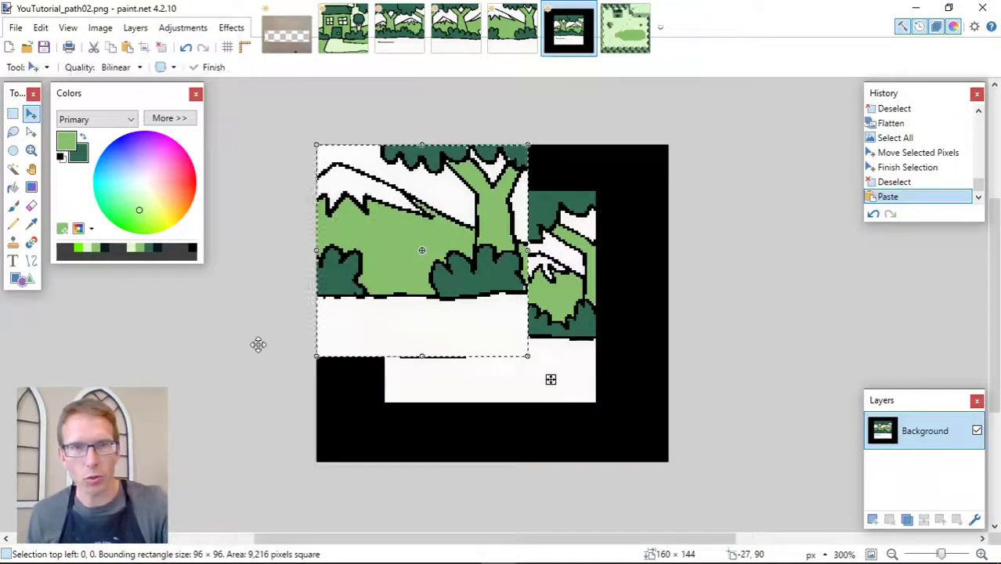
{"action": "left_click_drag", "start_coordinate": [409, 328], "coordinate": [471, 366]}
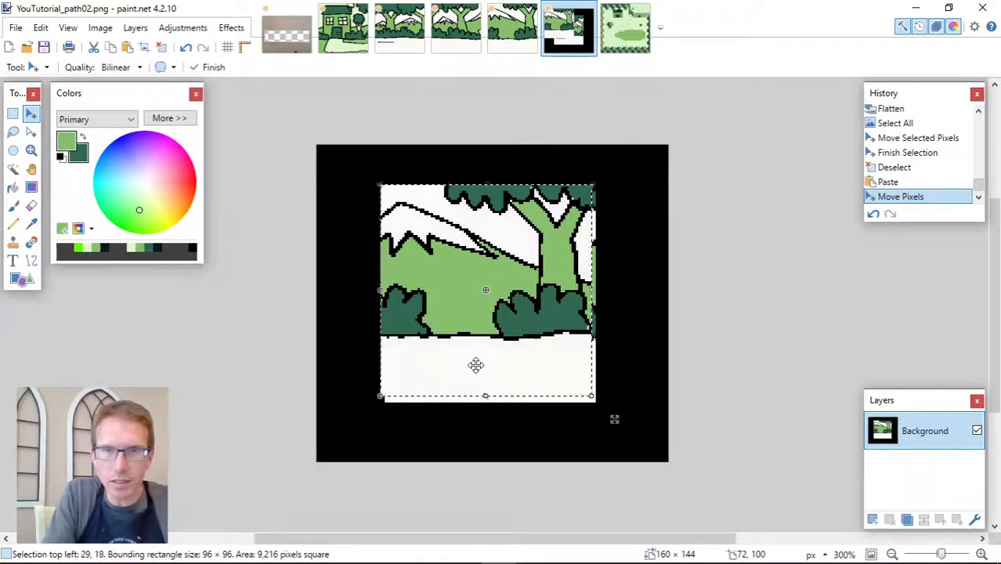
{"action": "key", "text": "Down"}
{"action": "key", "text": "Return"}
{"action": "key", "text": "Down"}
{"action": "key", "text": "Right"}
{"action": "key", "text": "Right"}
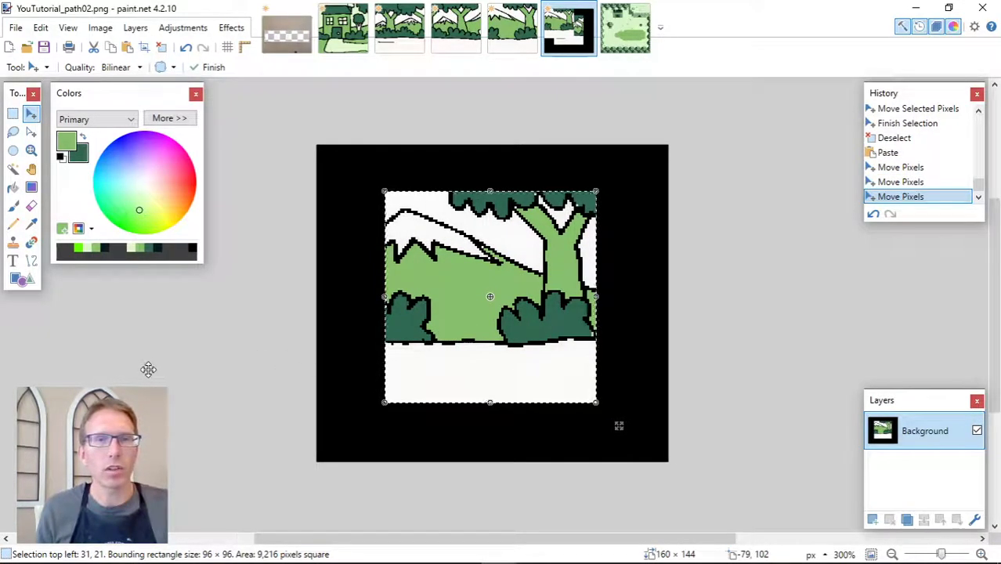
Save the hill-and-tree background as a separate PNG named YouTutorial_path04.png with auto-detected bit depth
{"action": "left_click", "coordinate": [16, 29]}
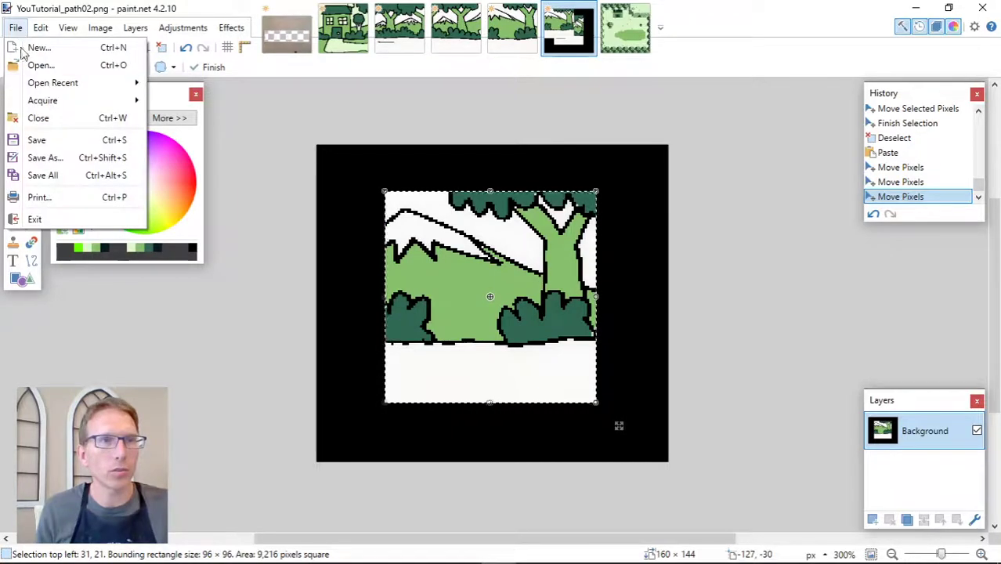
{"action": "left_click", "coordinate": [22, 141]}
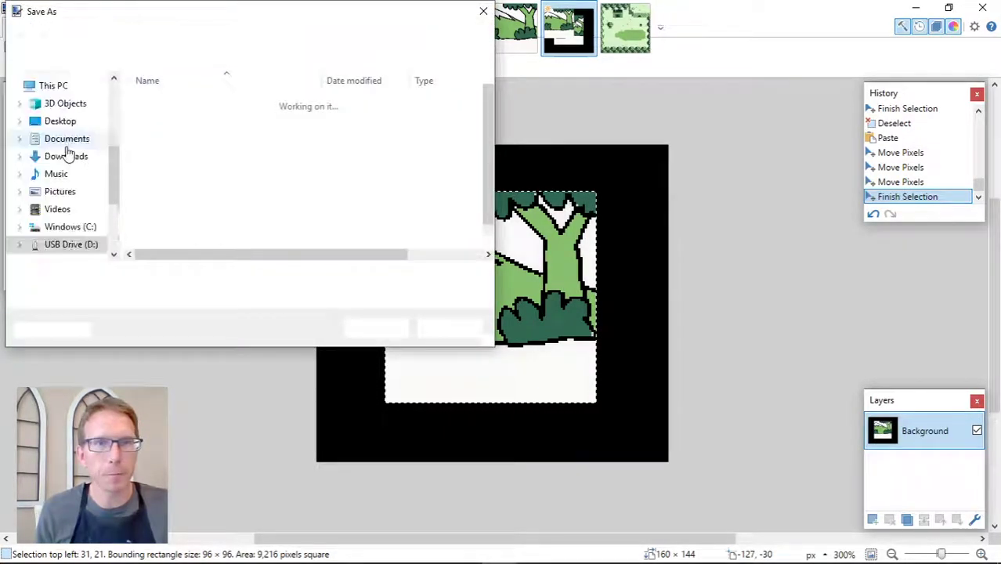
{"action": "left_click", "coordinate": [180, 277]}
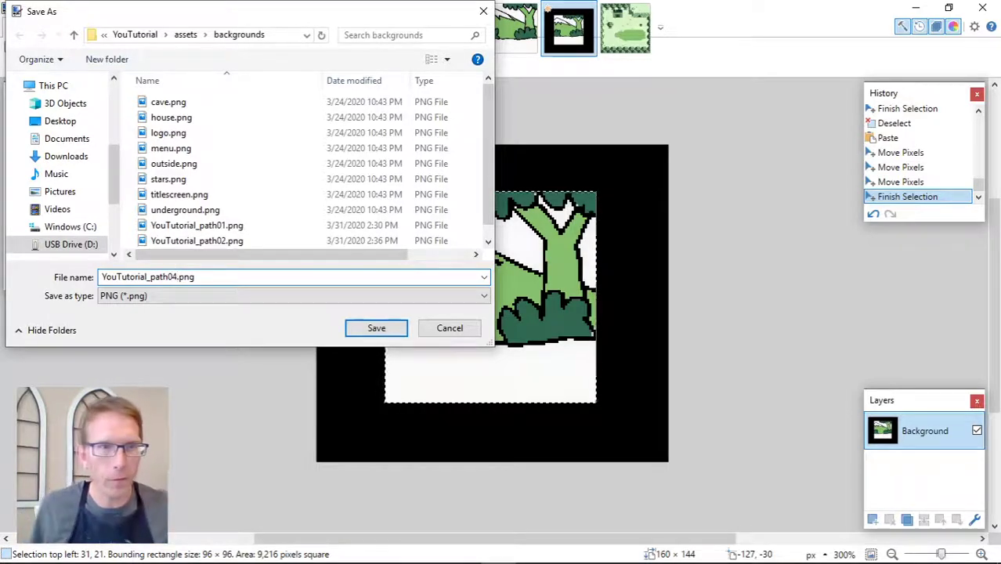
{"action": "left_click", "coordinate": [364, 328]}
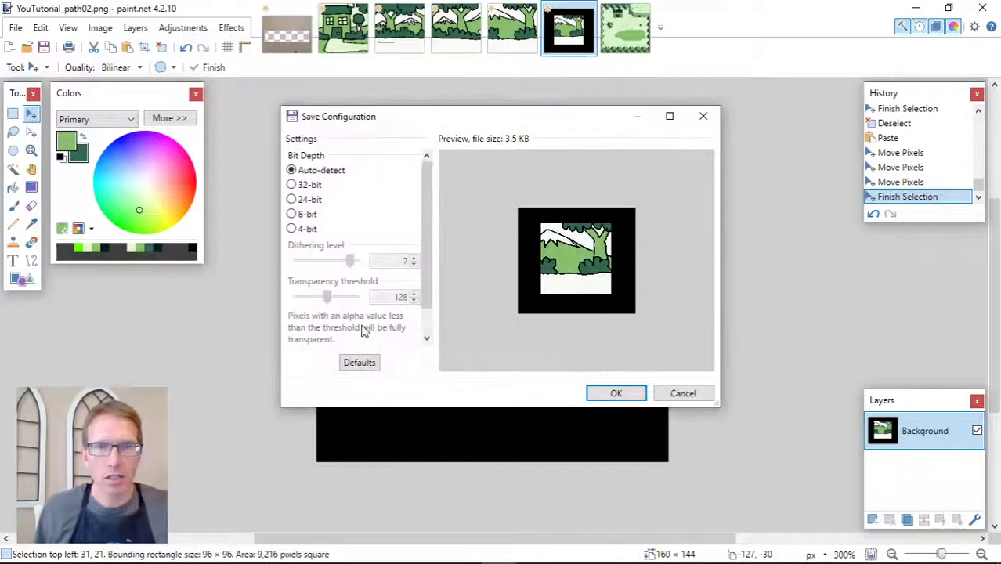
{"action": "left_click", "coordinate": [613, 393]}
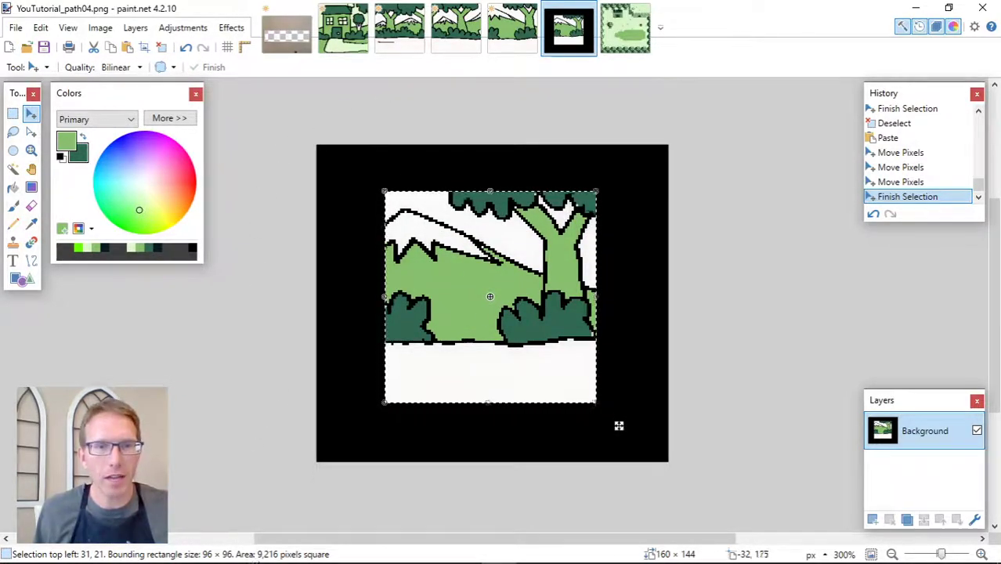
Switch to File Explorer and check the saved YouTutorial files in the project's backgrounds folder
{"action": "mouse_move", "coordinate": [210, 551]}
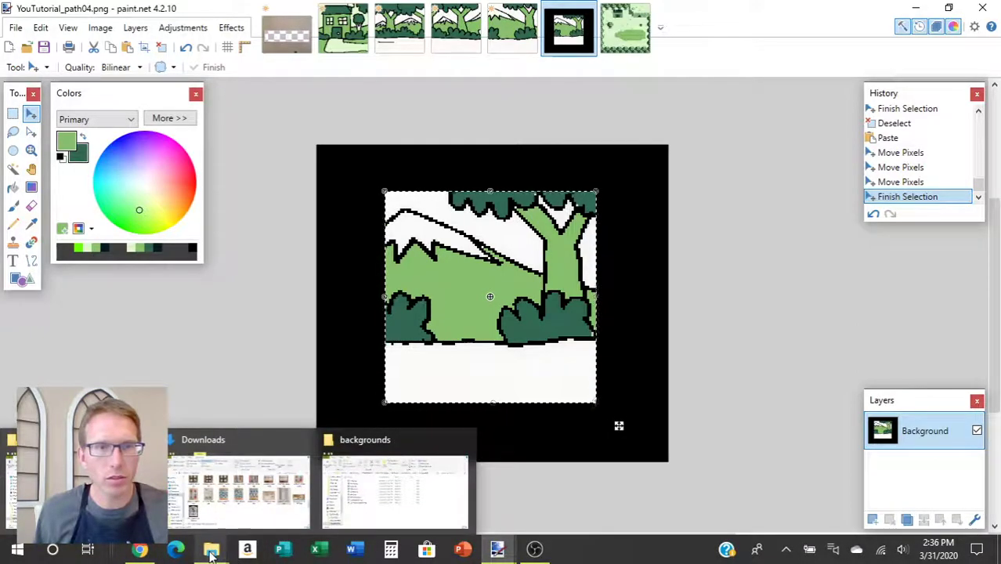
{"action": "left_click", "coordinate": [371, 506]}
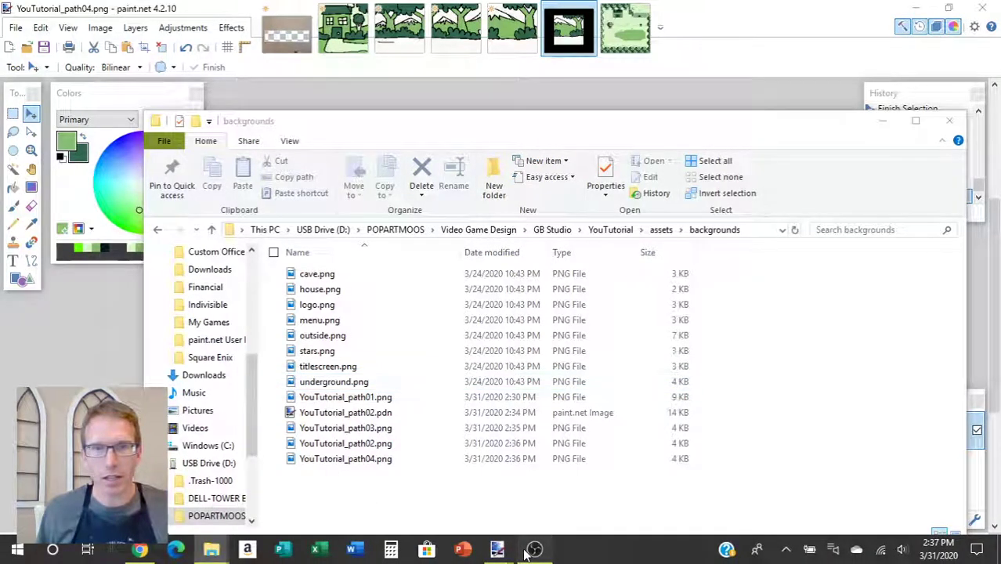
{"action": "left_click", "coordinate": [528, 551]}
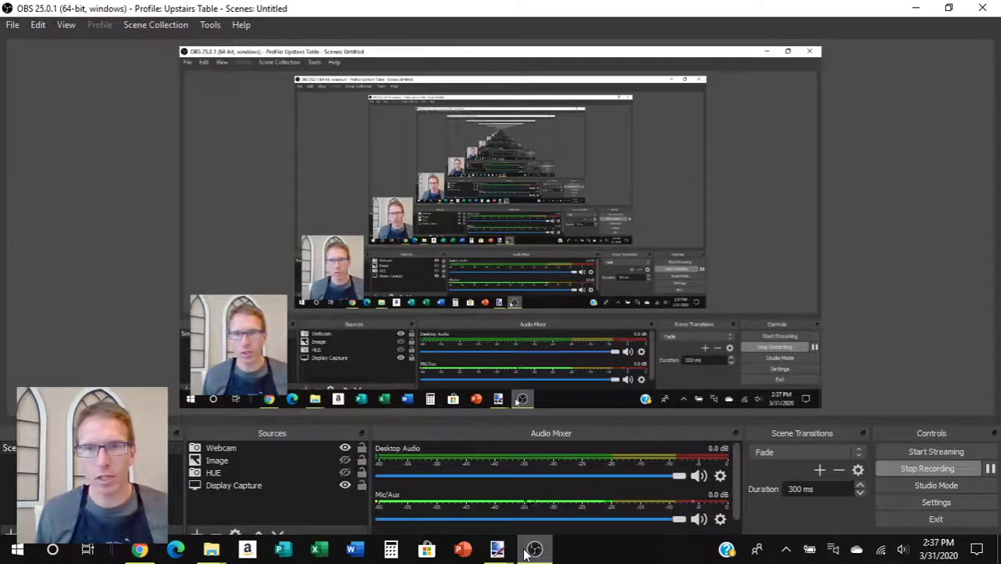